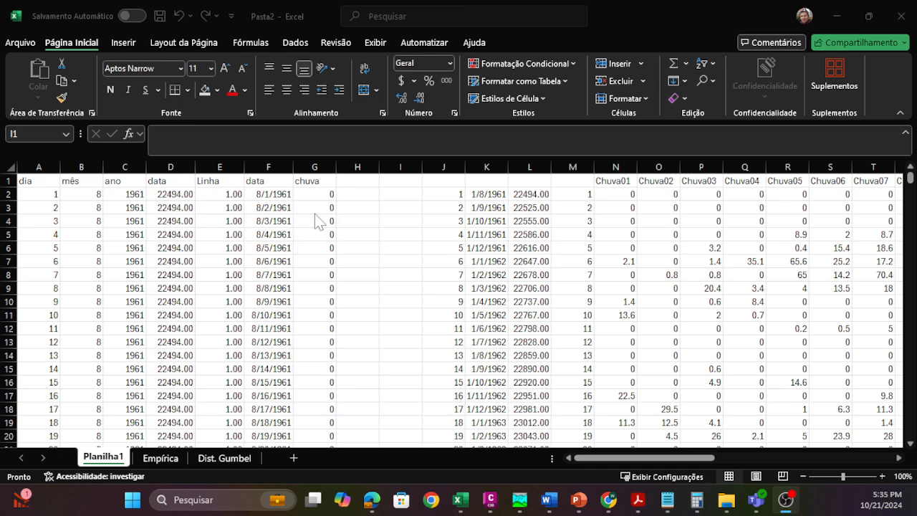
Step: Examine the data and chuva columns on the Planilha1 sheet, including the DESLOC formulas in G2 and G3
{"action": "left_click", "coordinate": [331, 200]}
{"action": "left_click", "coordinate": [330, 197]}
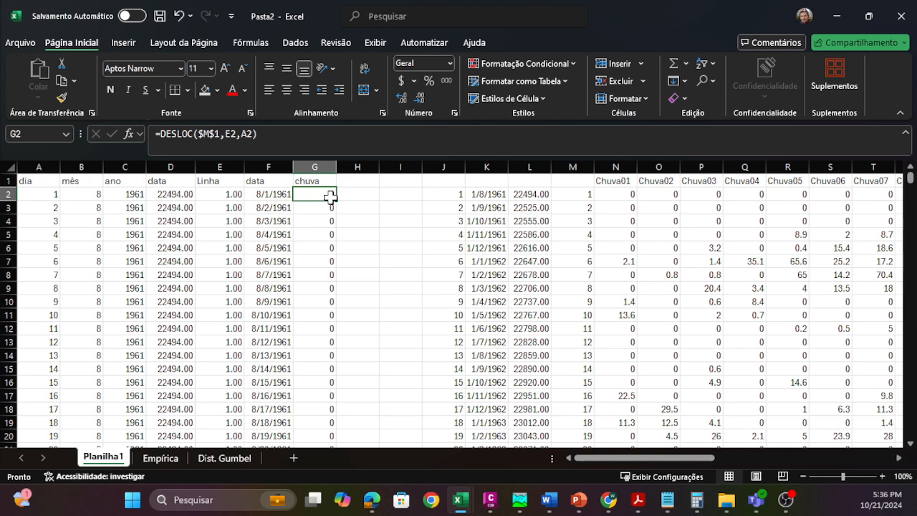
{"action": "left_click", "coordinate": [381, 196]}
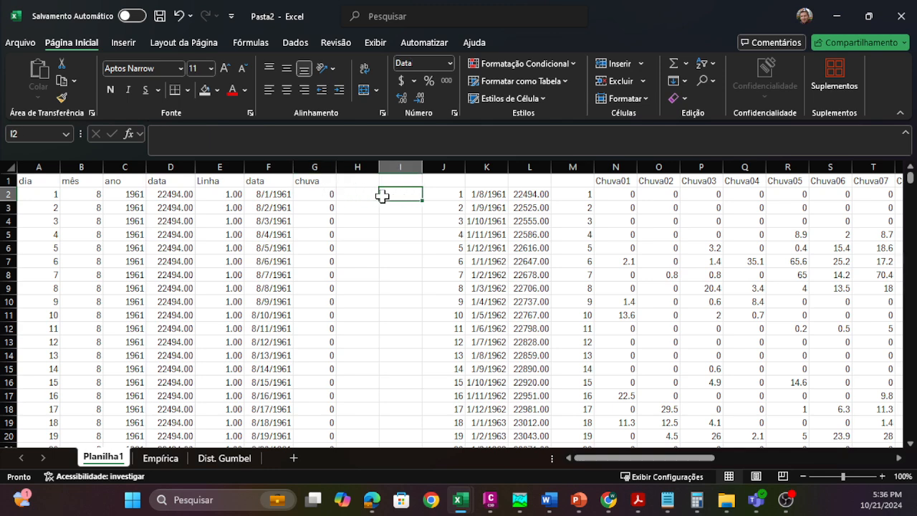
{"action": "left_click", "coordinate": [310, 195]}
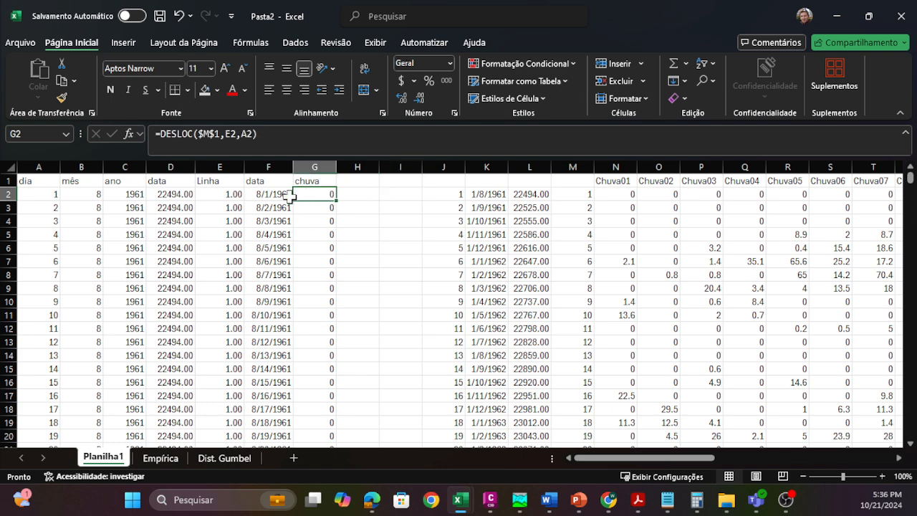
{"action": "left_click", "coordinate": [289, 195]}
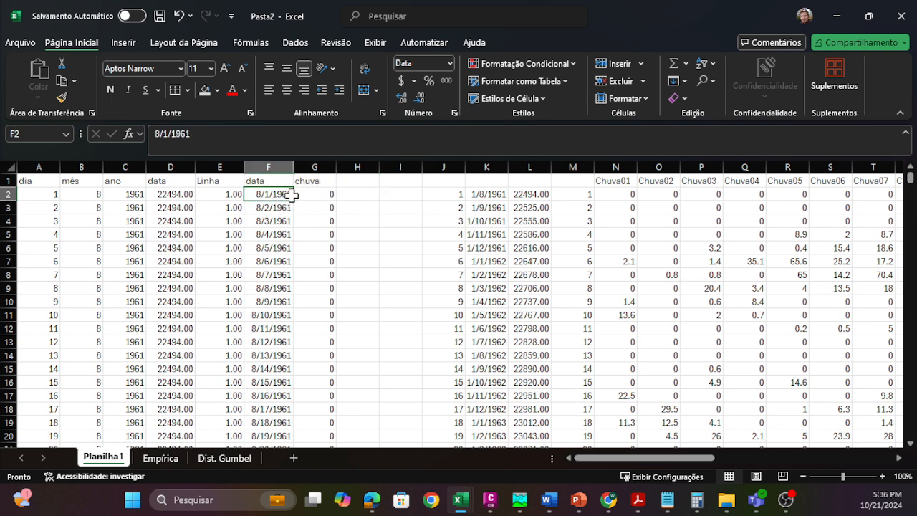
{"action": "left_click_drag", "start_coordinate": [292, 195], "coordinate": [310, 204]}
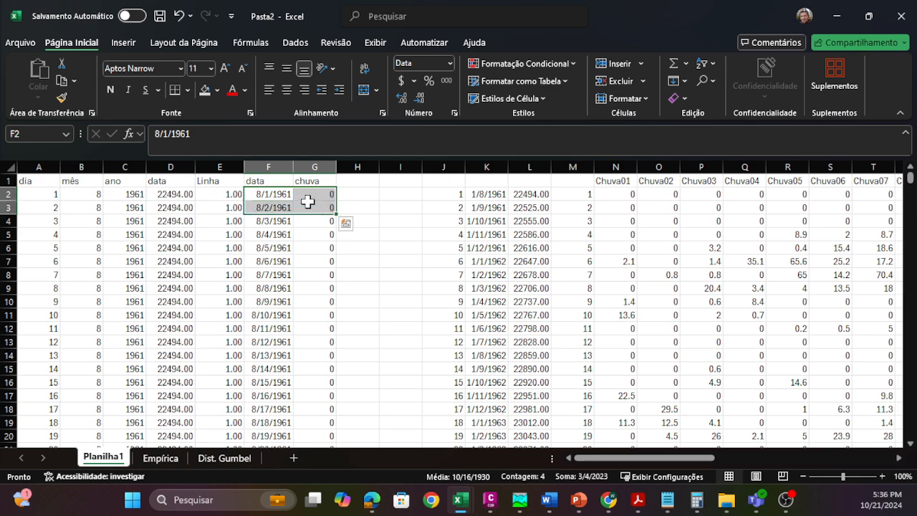
{"action": "left_click", "coordinate": [281, 195]}
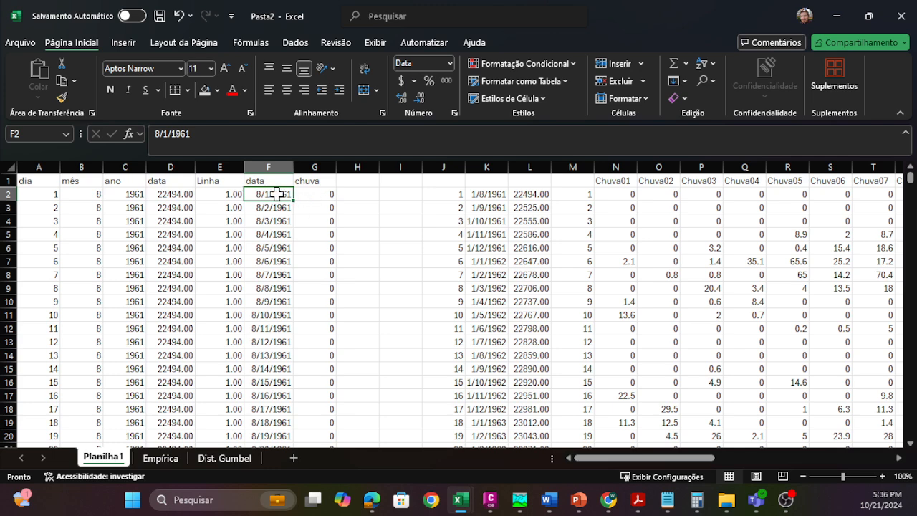
{"action": "left_click_drag", "start_coordinate": [279, 194], "coordinate": [316, 193]}
{"action": "left_click", "coordinate": [313, 207]}
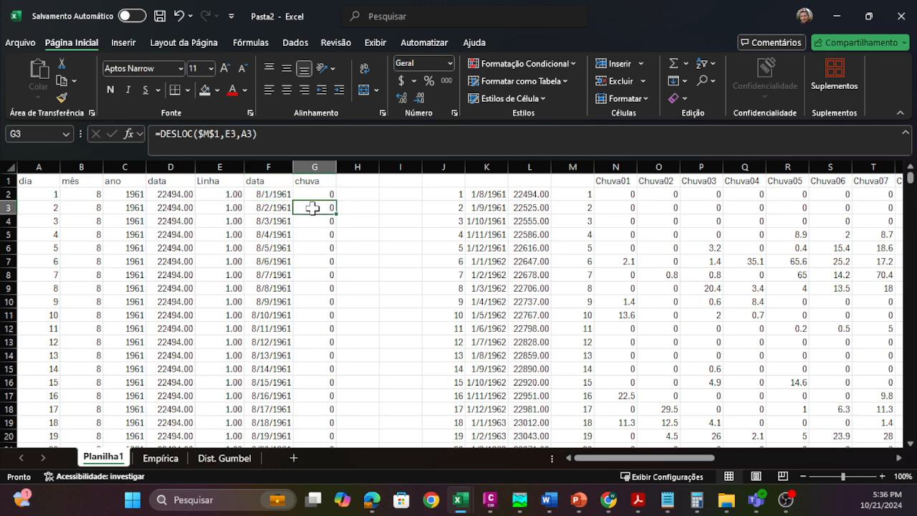
{"action": "scroll", "coordinate": [316, 233], "scroll_direction": "down", "scroll_amount": 3}
{"action": "scroll", "coordinate": [321, 287], "scroll_direction": "up", "scroll_amount": 2}
{"action": "scroll", "coordinate": [323, 299], "scroll_direction": "up", "scroll_amount": 1}
{"action": "left_click", "coordinate": [279, 197]}
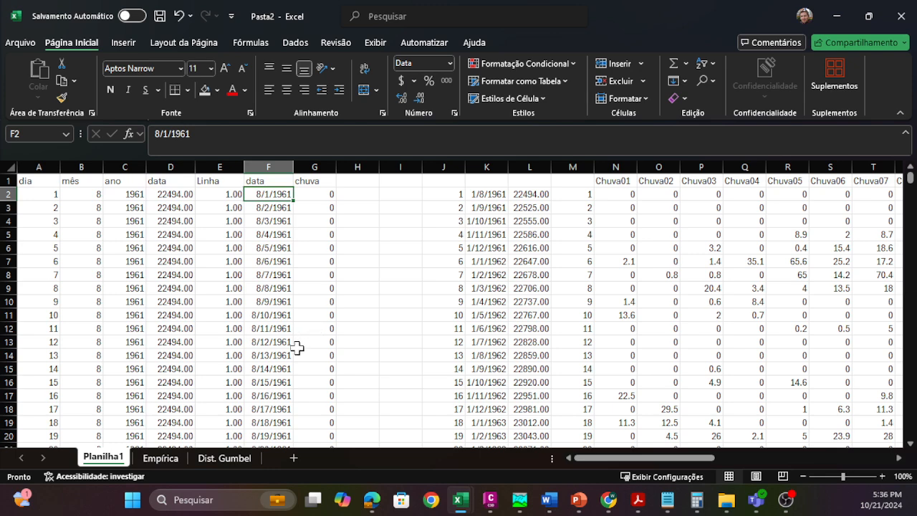
{"action": "left_click", "coordinate": [328, 286]}
{"action": "left_click", "coordinate": [324, 197]}
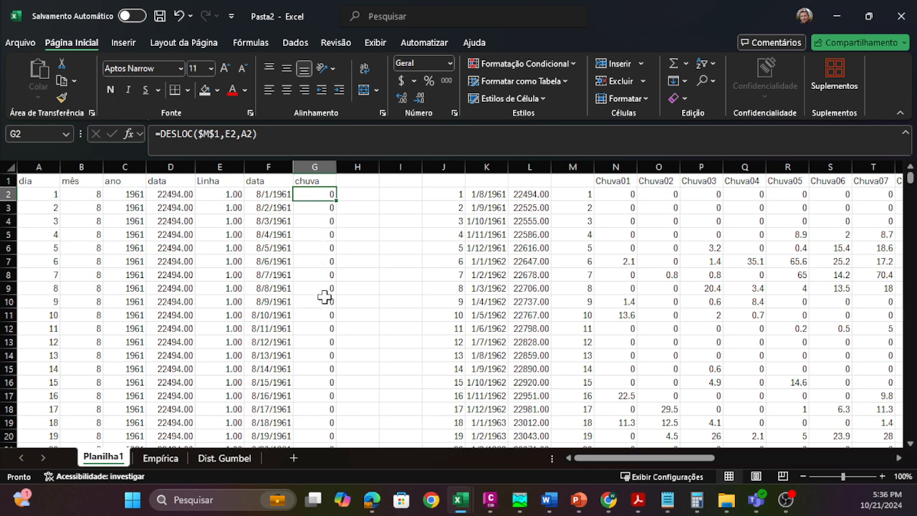
Step: Switch to the Empírica sheet and select the first date in its data column
{"action": "left_click", "coordinate": [164, 456]}
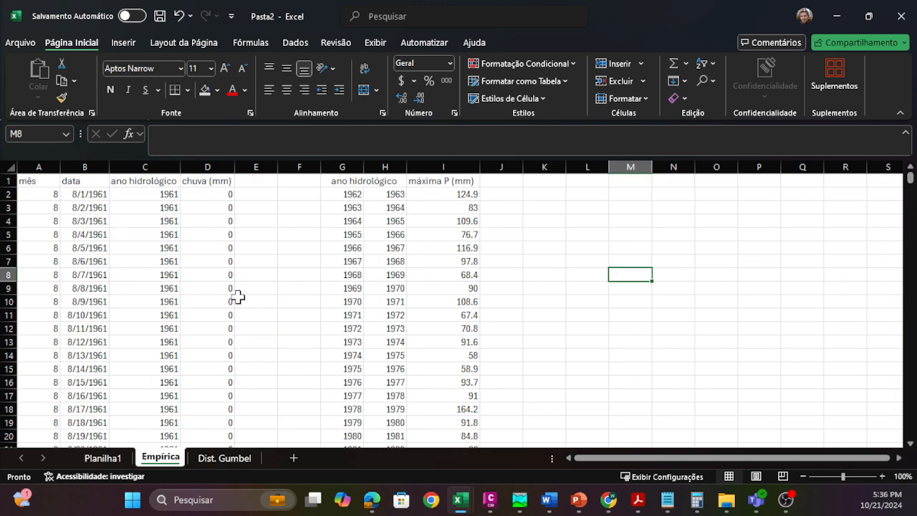
{"action": "left_click", "coordinate": [231, 272]}
{"action": "left_click", "coordinate": [281, 245]}
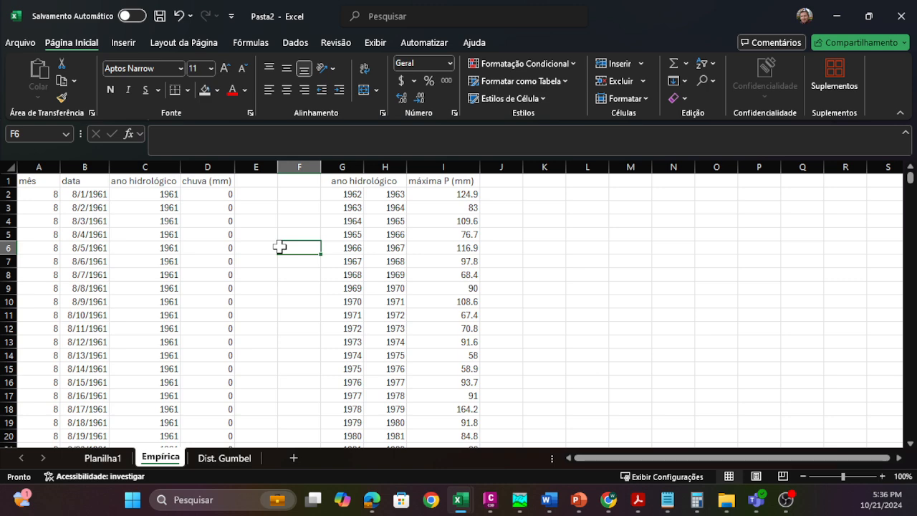
{"action": "left_click", "coordinate": [279, 229]}
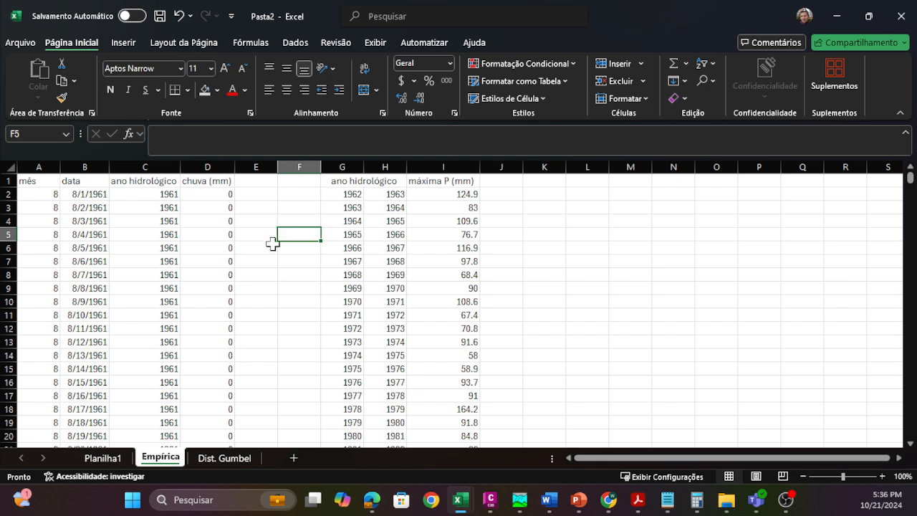
{"action": "left_click", "coordinate": [93, 194]}
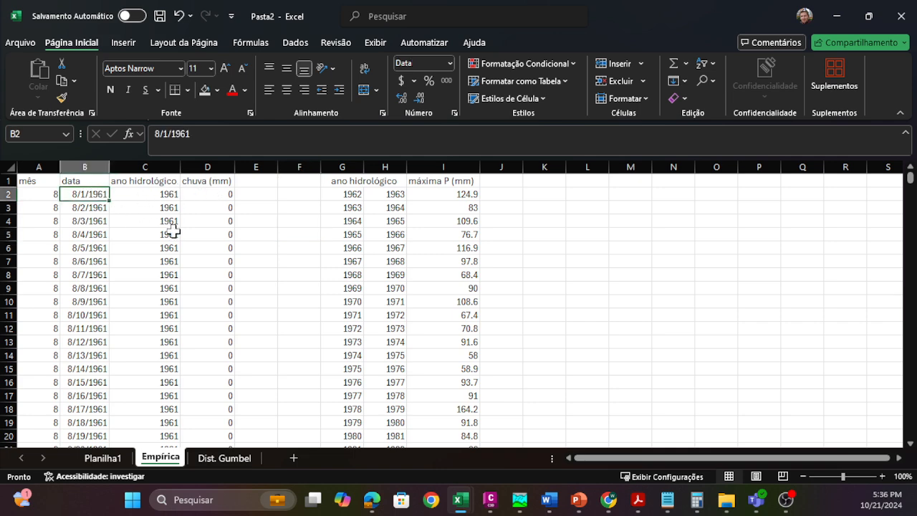
Step: Insert a markers-only scatter chart of the entire chuva (mm) column and place it beside the máxima P (mm) table
{"action": "left_click", "coordinate": [212, 167]}
{"action": "left_click", "coordinate": [129, 43]}
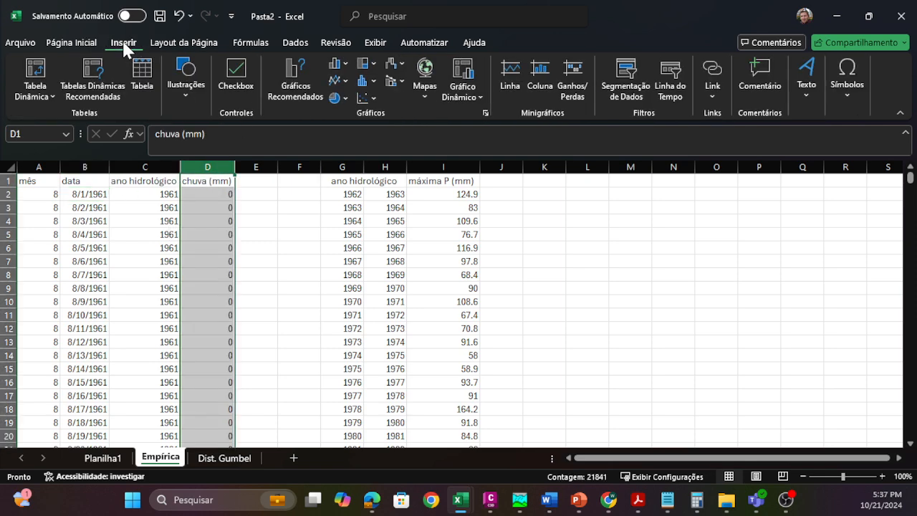
{"action": "left_click", "coordinate": [364, 98]}
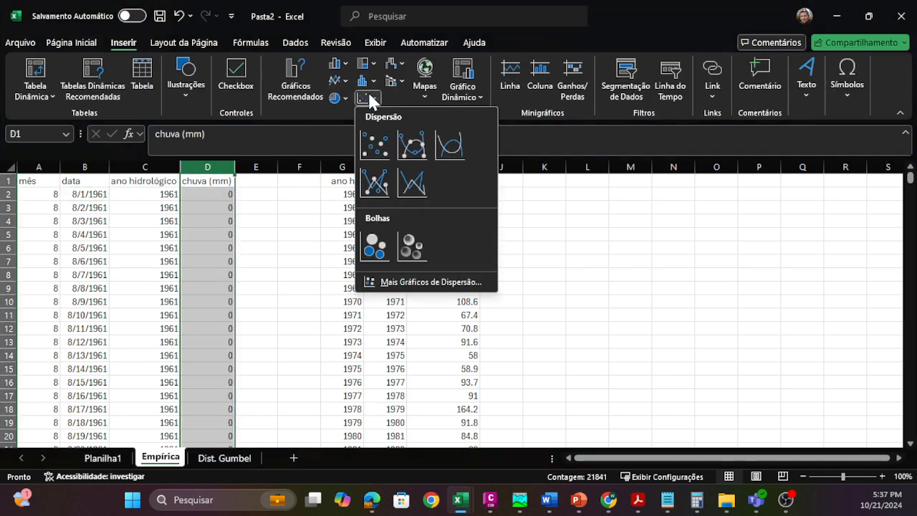
{"action": "left_click", "coordinate": [378, 147]}
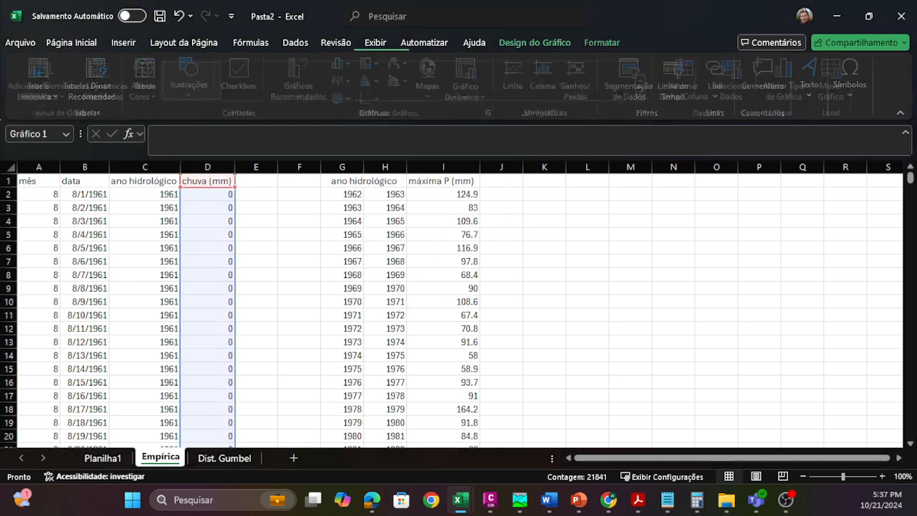
{"action": "left_click_drag", "start_coordinate": [362, 215], "coordinate": [594, 218]}
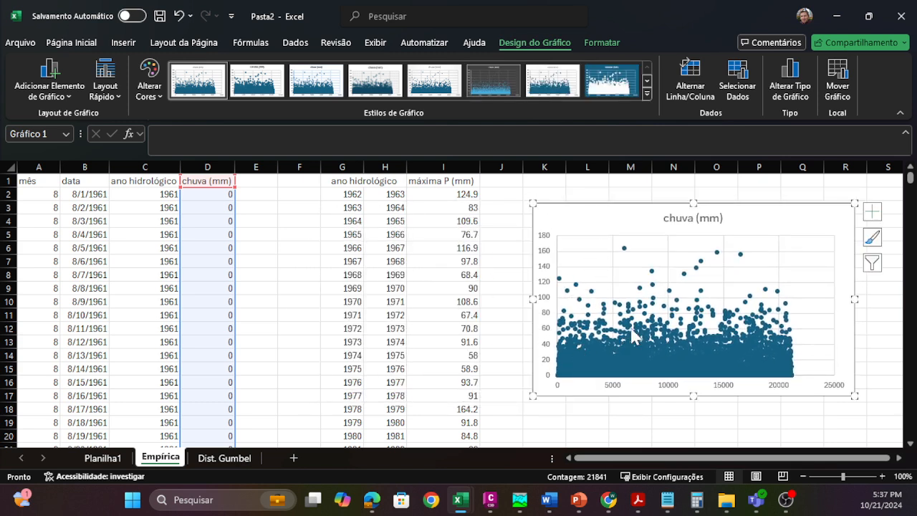
{"action": "mouse_move", "coordinate": [626, 317]}
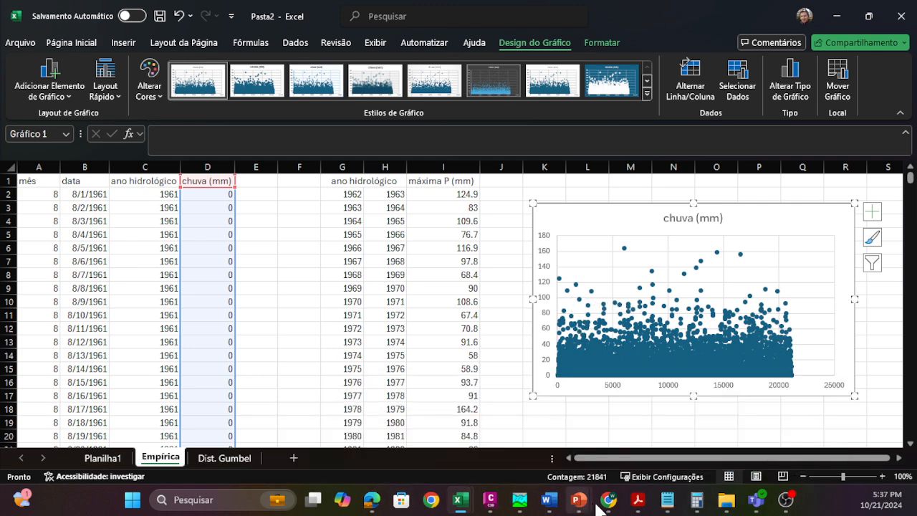
{"action": "mouse_move", "coordinate": [608, 505]}
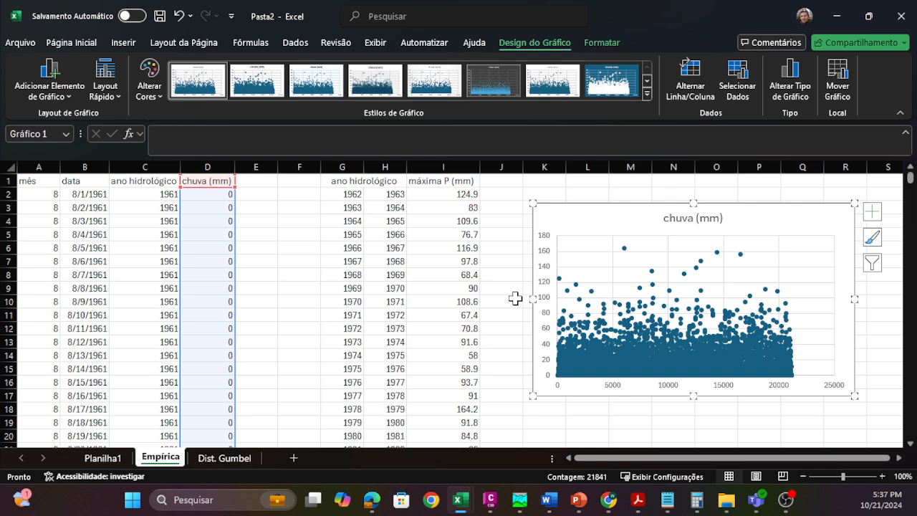
{"action": "mouse_move", "coordinate": [559, 282]}
{"action": "left_click", "coordinate": [501, 301]}
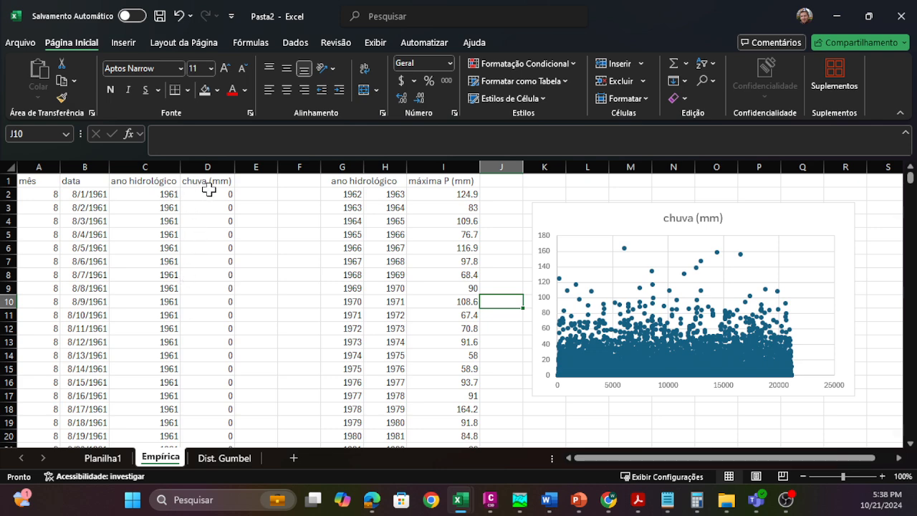
Step: Review the chuva (mm), data and mês columns on the Empírica sheet
{"action": "left_click_drag", "start_coordinate": [211, 190], "coordinate": [207, 277]}
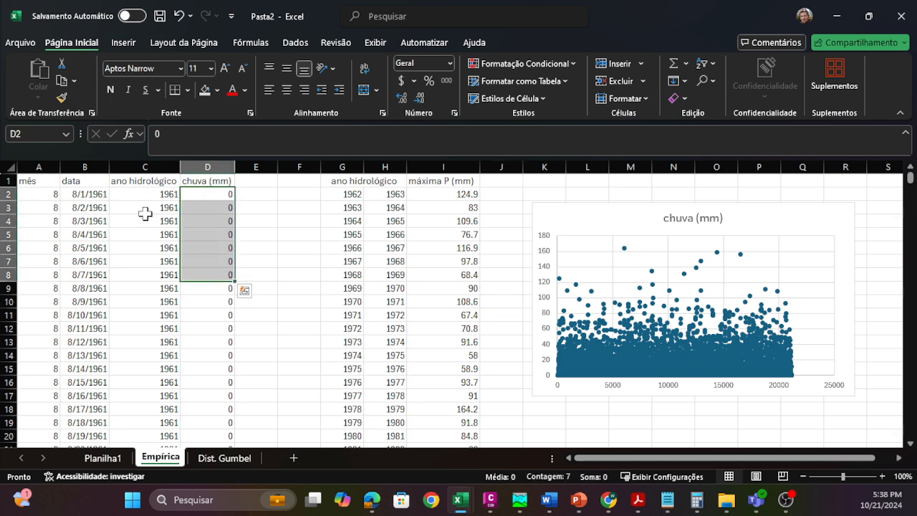
{"action": "left_click", "coordinate": [214, 192]}
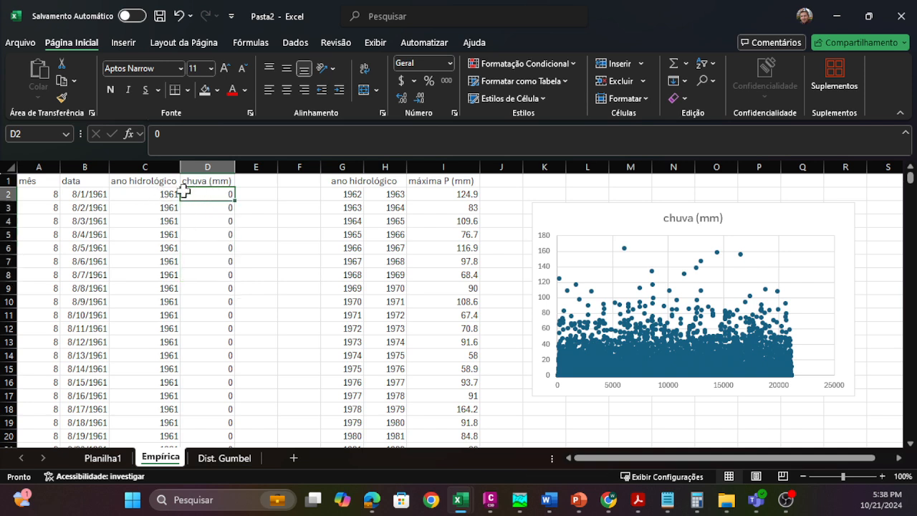
{"action": "left_click_drag", "start_coordinate": [202, 191], "coordinate": [215, 303]}
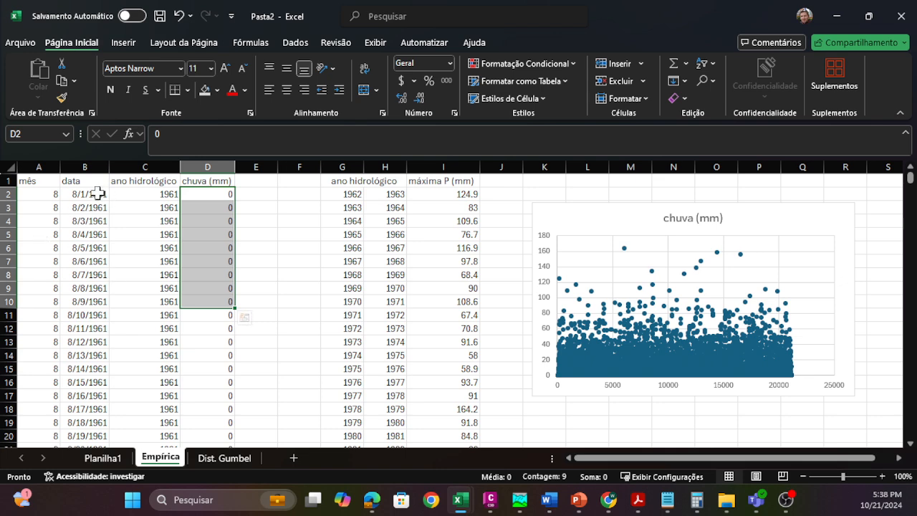
{"action": "left_click", "coordinate": [87, 167]}
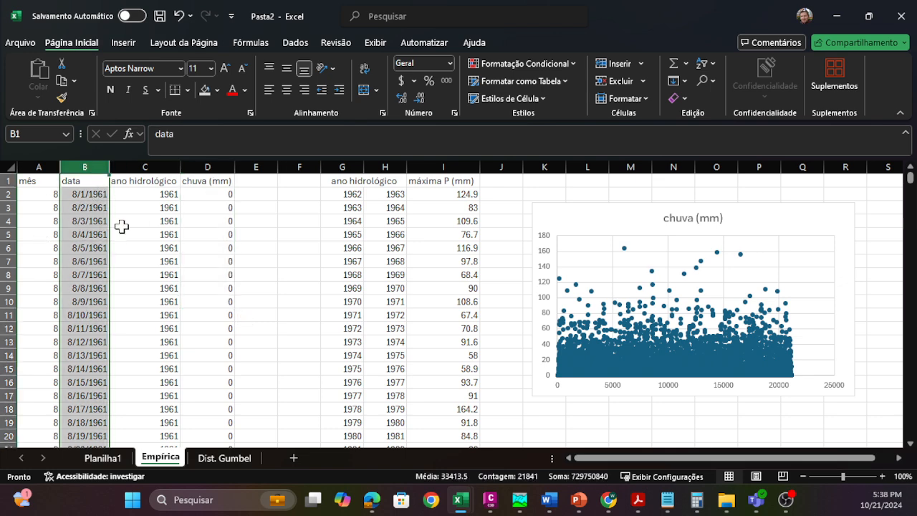
{"action": "left_click", "coordinate": [210, 163]}
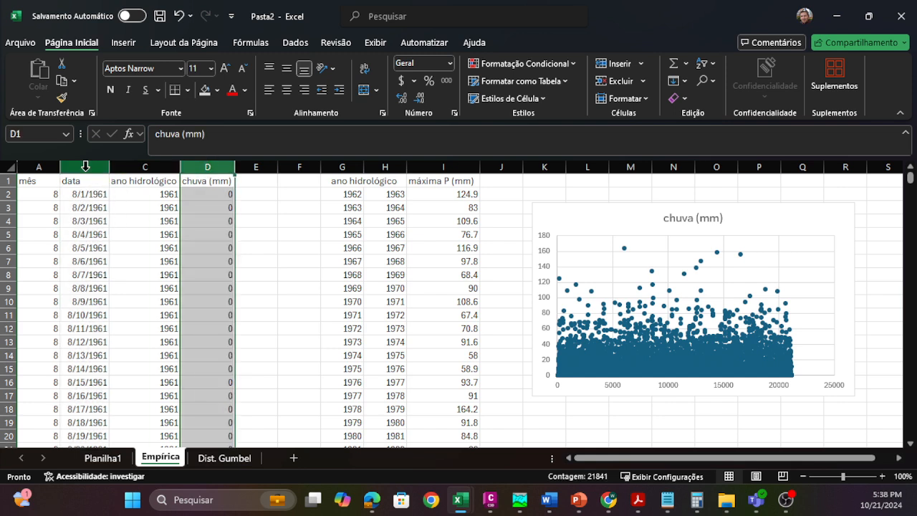
{"action": "left_click", "coordinate": [48, 164]}
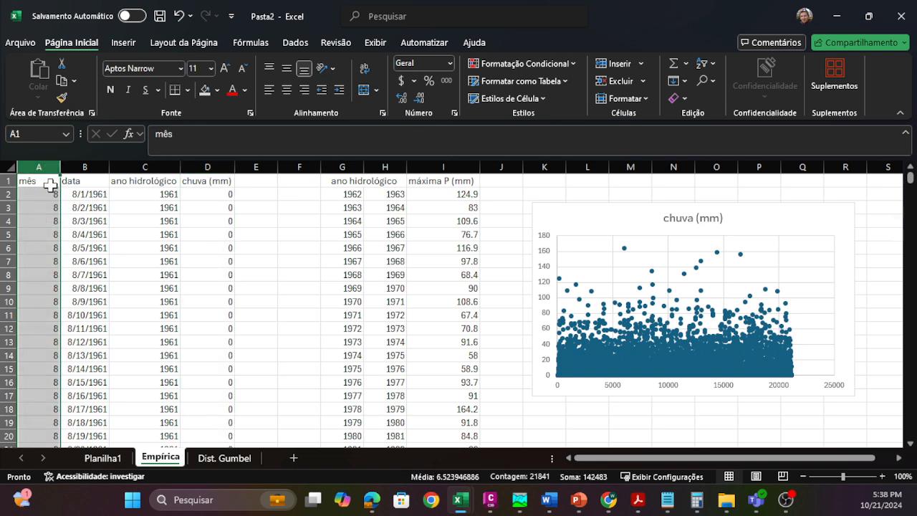
Step: Check the formula =MÊS(B2) in A2 and fill it down the whole mês column
{"action": "left_click", "coordinate": [48, 194]}
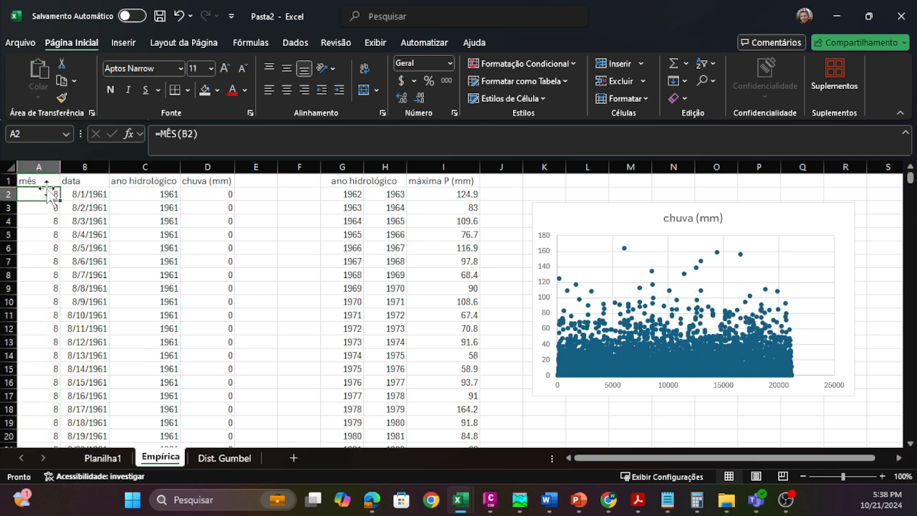
{"action": "double_click", "coordinate": [35, 193]}
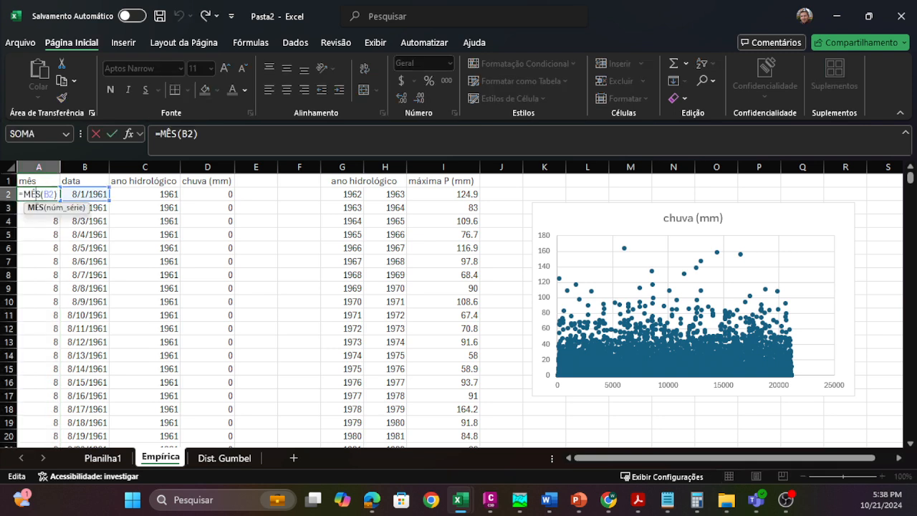
{"action": "key", "text": "Escape"}
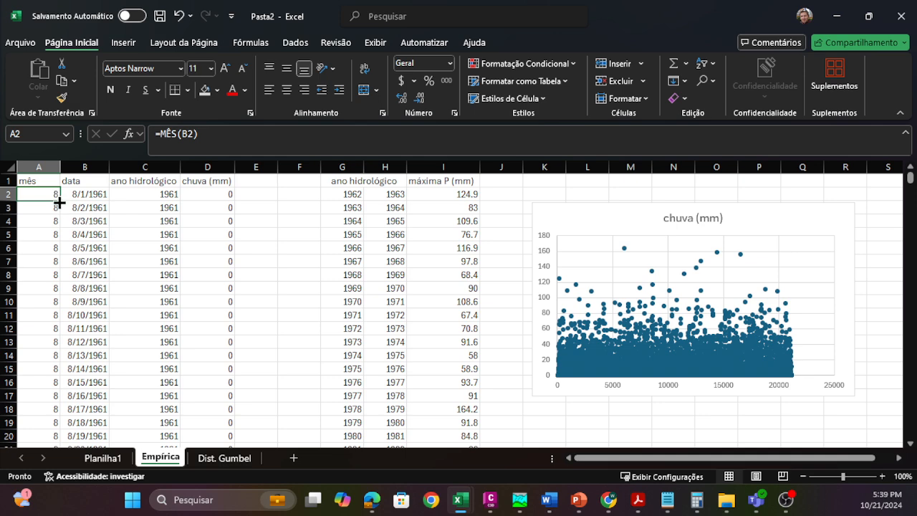
{"action": "double_click", "coordinate": [60, 202]}
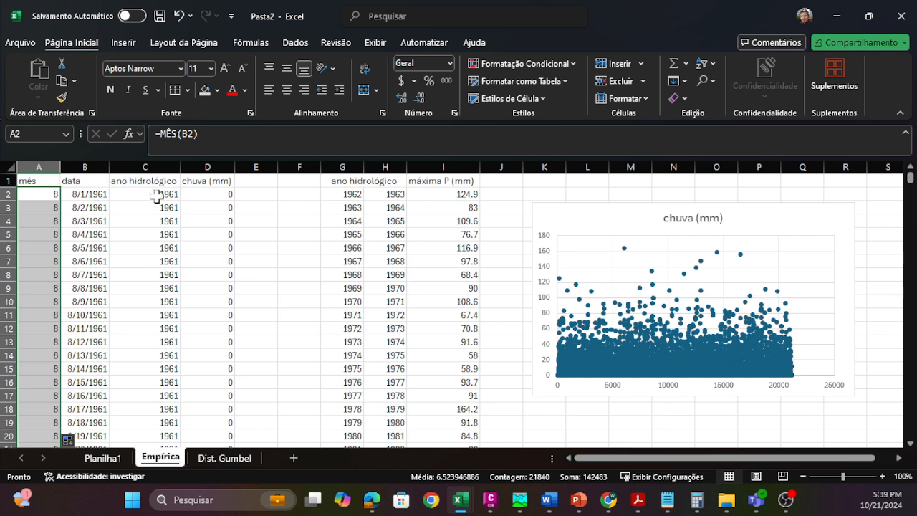
{"action": "left_click", "coordinate": [46, 196]}
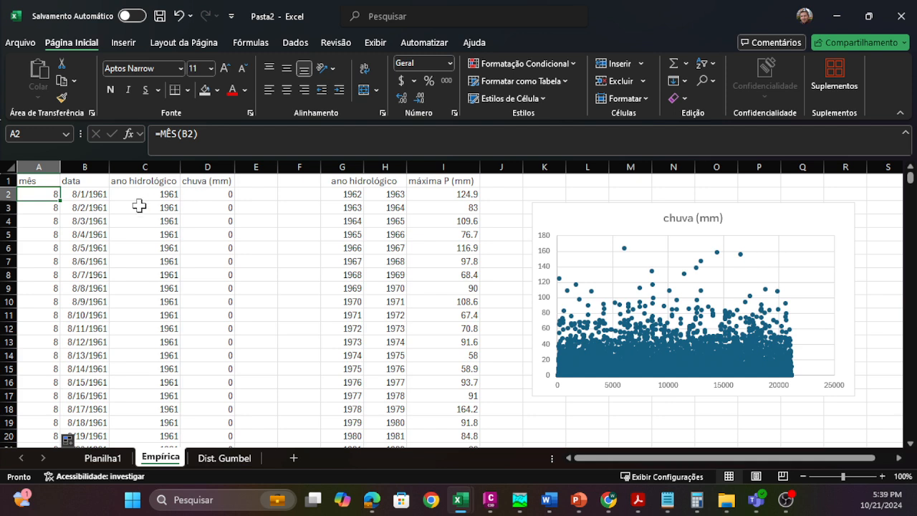
{"action": "double_click", "coordinate": [44, 197]}
{"action": "key", "text": "Return"}
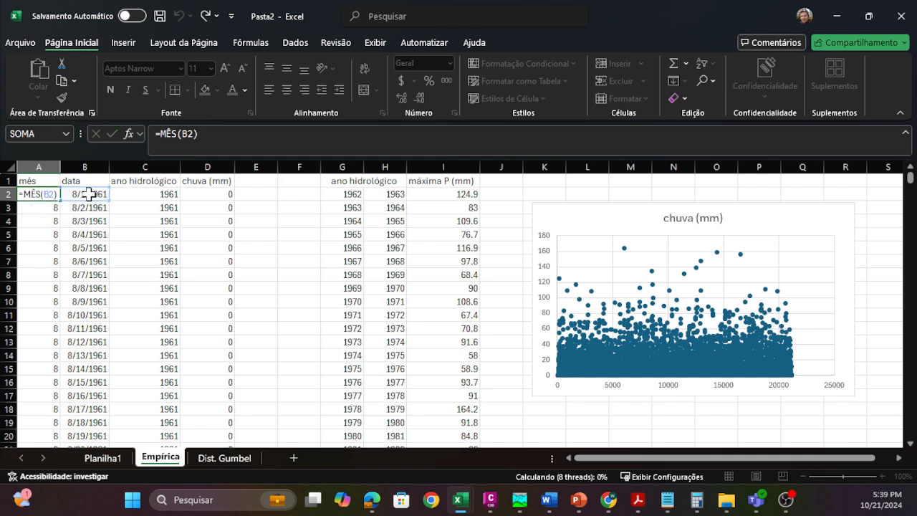
Step: Check the formula =SE(A2>=10,ANO(B2)+1,ANO(B2)) in C2 and fill it down the whole ano hidrológico column
{"action": "left_click", "coordinate": [149, 193]}
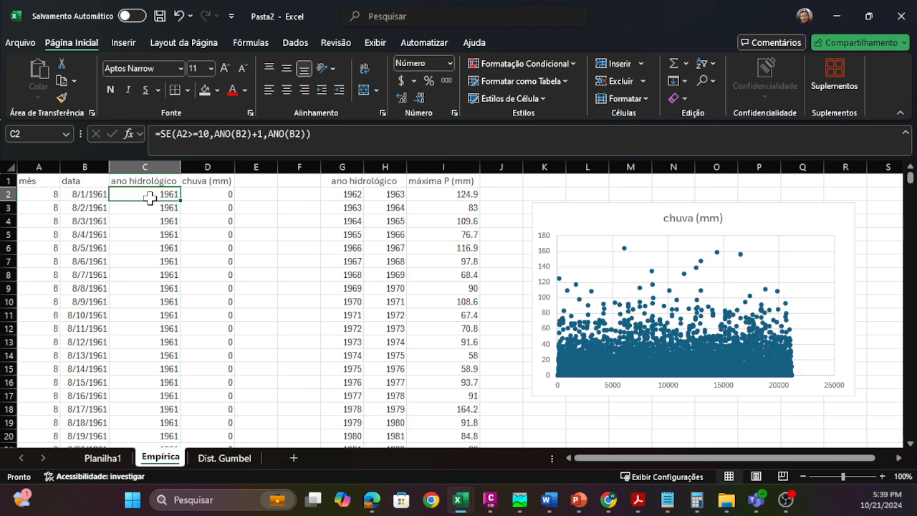
{"action": "double_click", "coordinate": [153, 194]}
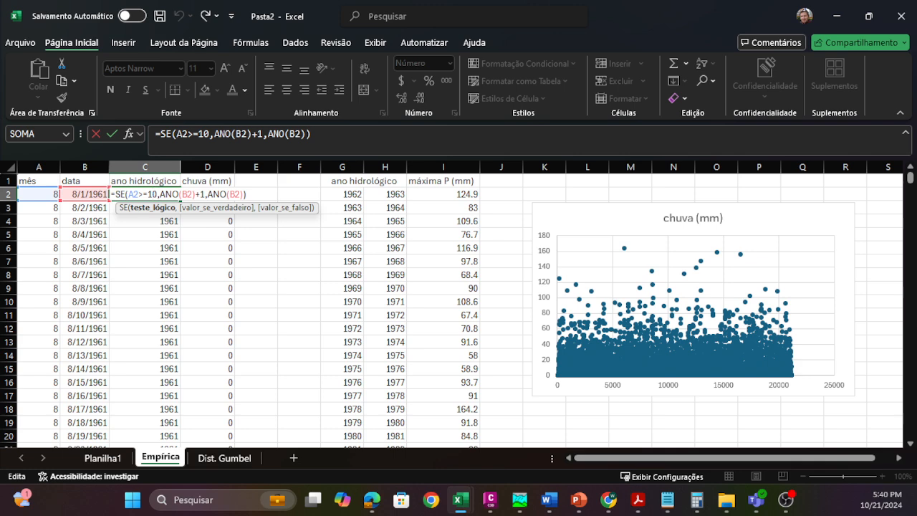
{"action": "left_click", "coordinate": [242, 194]}
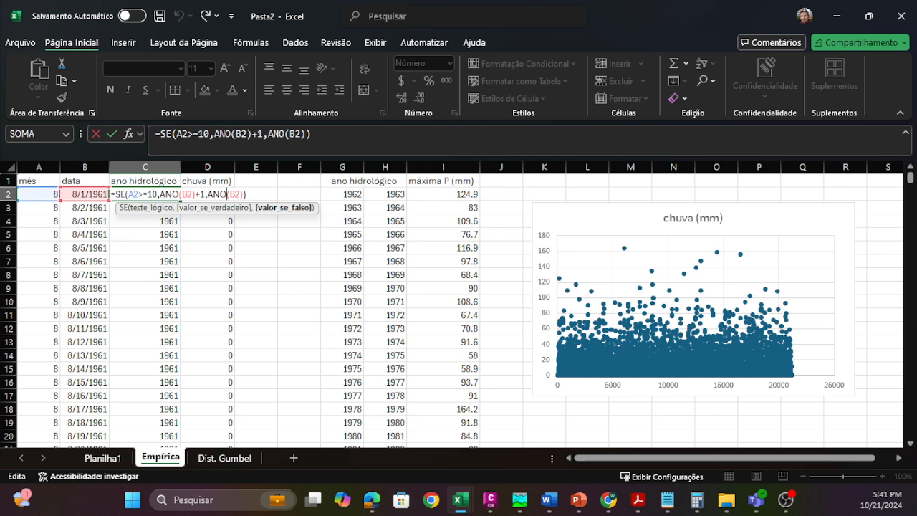
{"action": "key", "text": "ctrl+Return"}
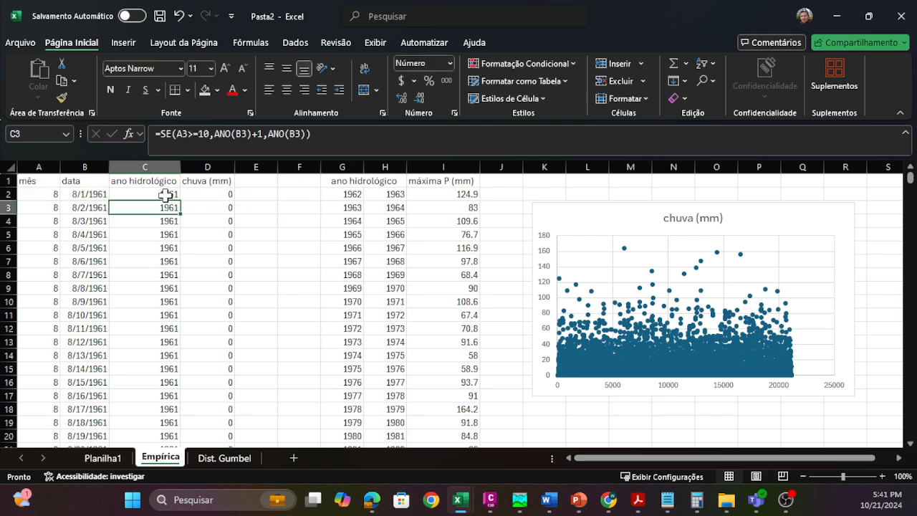
{"action": "double_click", "coordinate": [166, 194]}
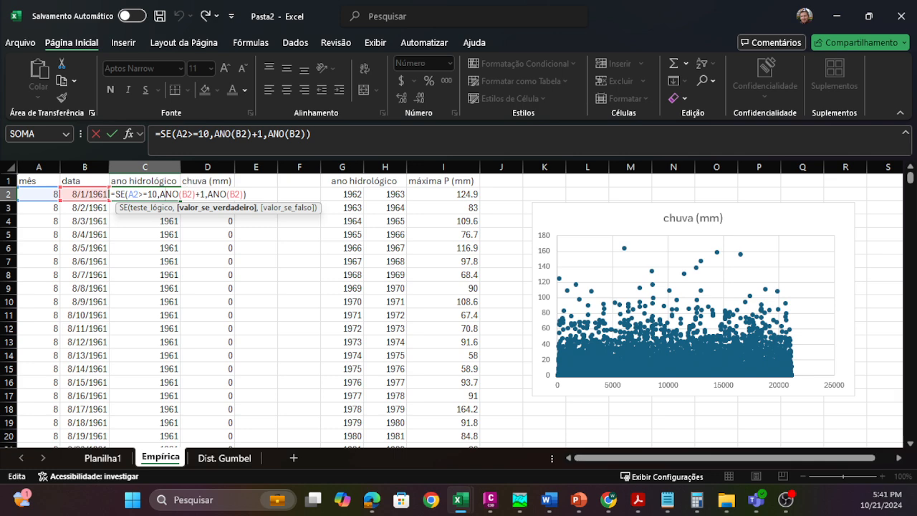
{"action": "key", "text": "Escape"}
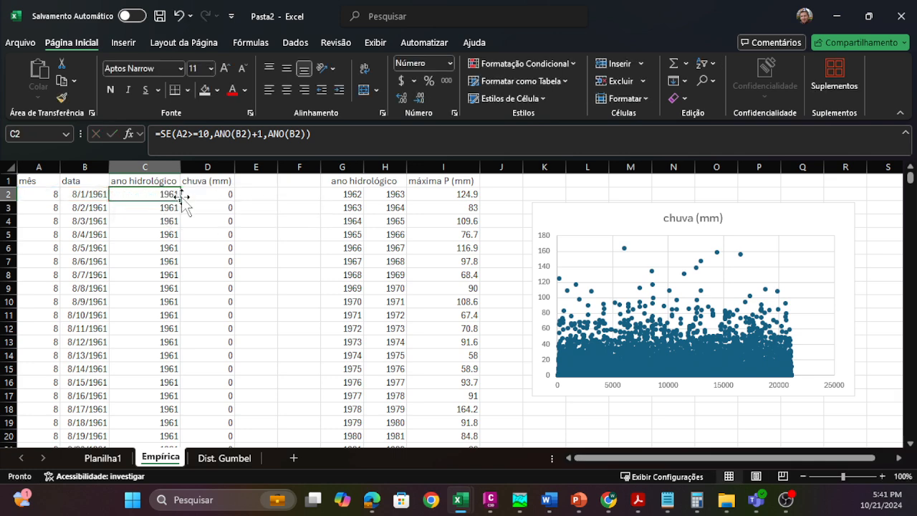
{"action": "double_click", "coordinate": [180, 201]}
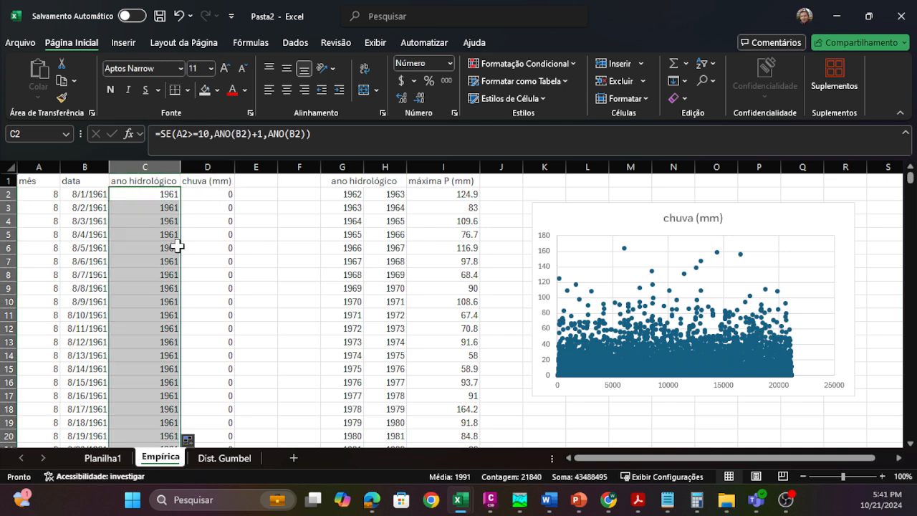
{"action": "left_click", "coordinate": [207, 234]}
Step: Review the paired ano hidrológico years in columns G and H, plus the source data in columns A to D
{"action": "left_click", "coordinate": [348, 193]}
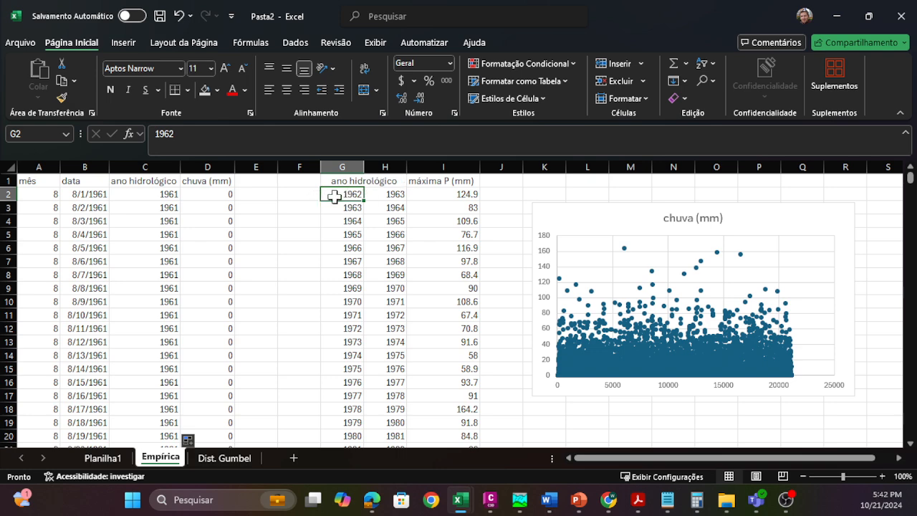
{"action": "left_click", "coordinate": [394, 193]}
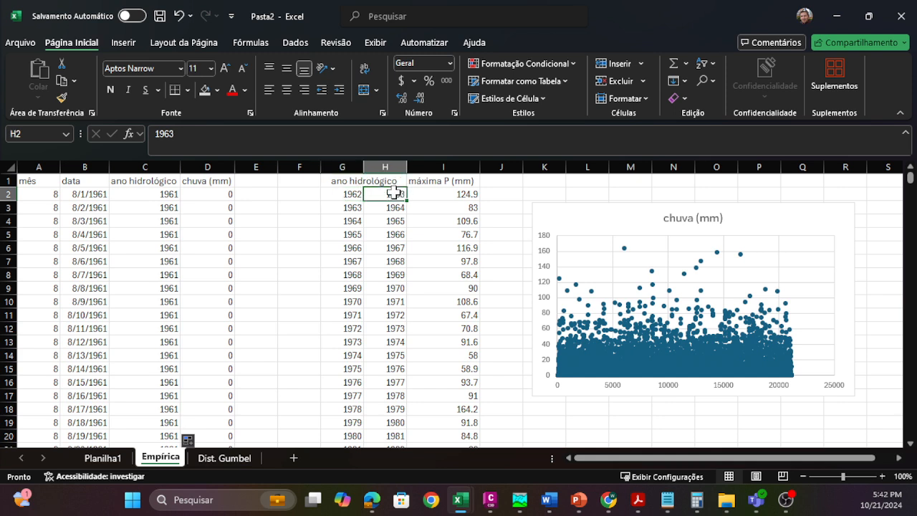
{"action": "left_click", "coordinate": [343, 210]}
{"action": "left_click_drag", "start_coordinate": [340, 192], "coordinate": [381, 194]}
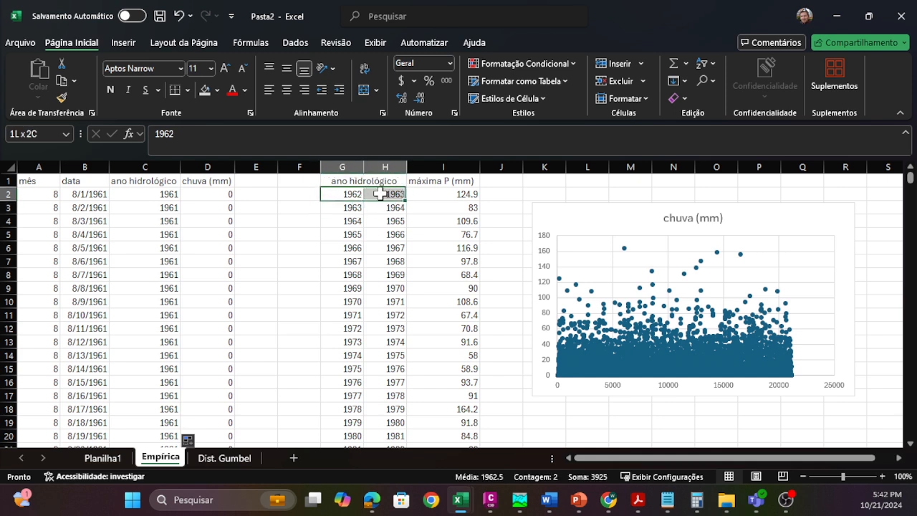
{"action": "left_click", "coordinate": [379, 208]}
{"action": "left_click", "coordinate": [336, 196]}
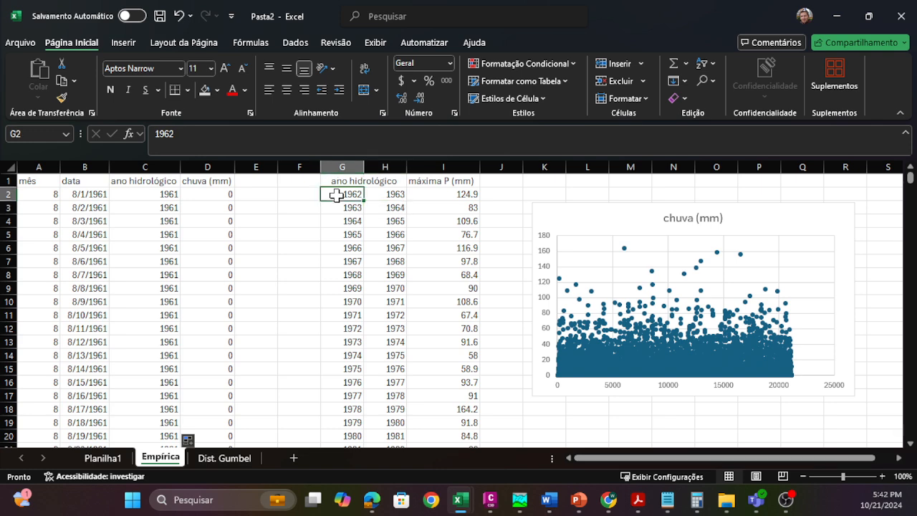
{"action": "left_click", "coordinate": [380, 194]}
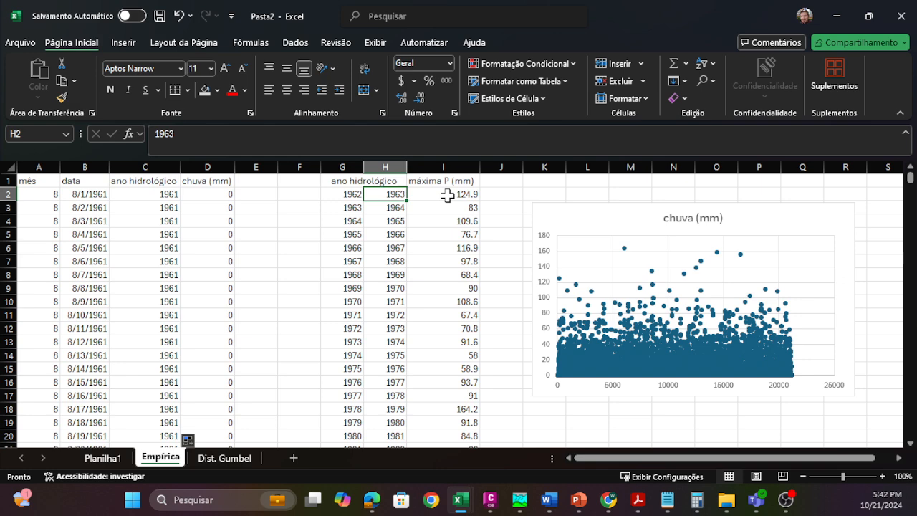
{"action": "left_click_drag", "start_coordinate": [40, 165], "coordinate": [212, 157]}
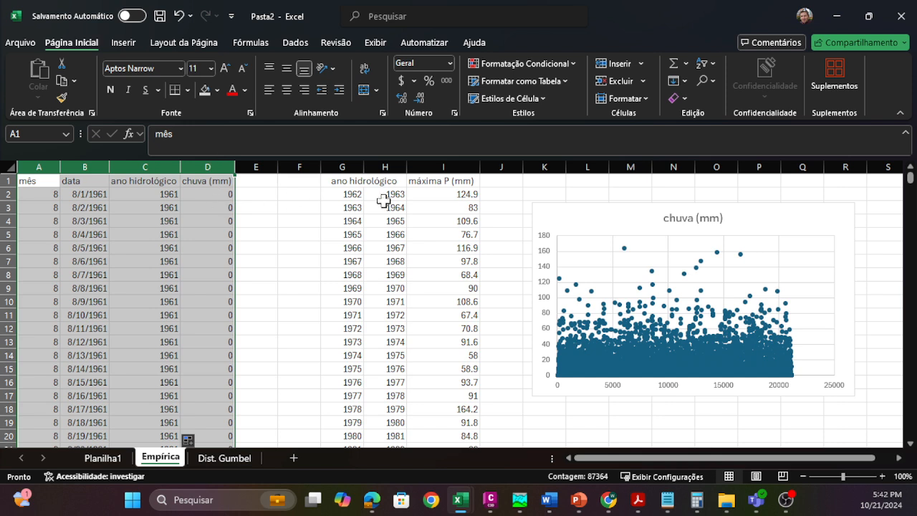
Step: Examine the max_range $D$2:$D$21841 and criteria_range1 $C$2:$C$21841 arguments of the MÁXIMOSES formula in I2 against their source columns
{"action": "left_click", "coordinate": [446, 194]}
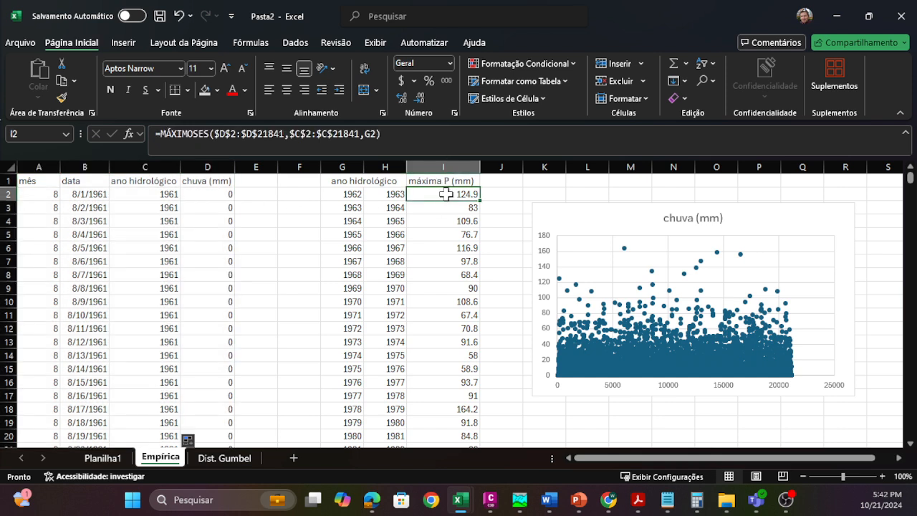
{"action": "double_click", "coordinate": [446, 193]}
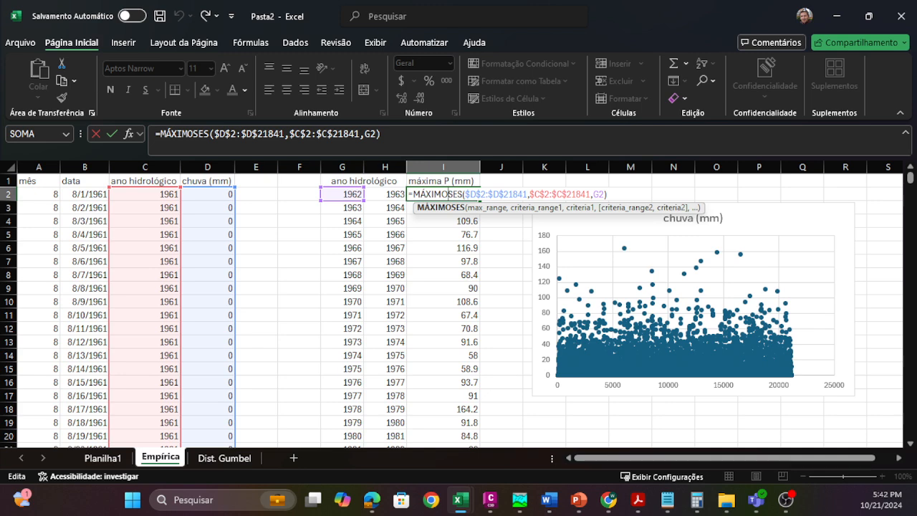
{"action": "left_click", "coordinate": [485, 195]}
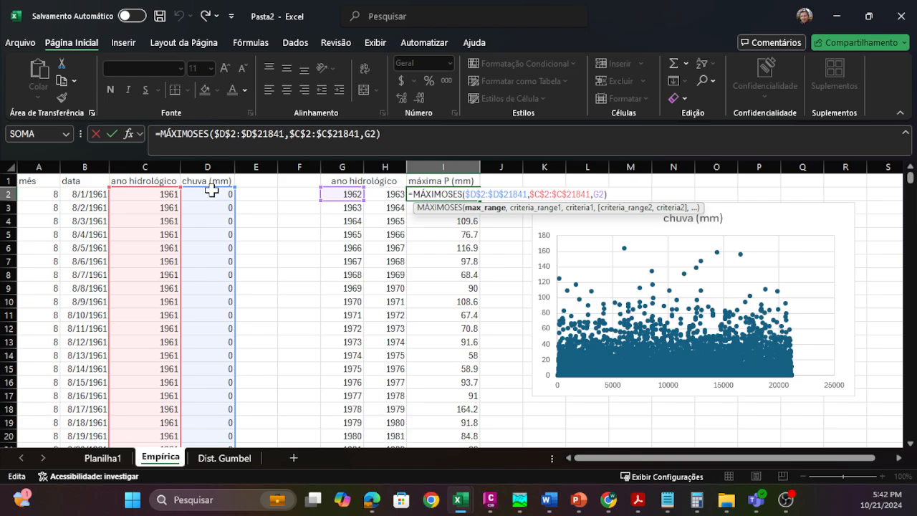
{"action": "scroll", "coordinate": [213, 240], "scroll_direction": "down", "scroll_amount": 10}
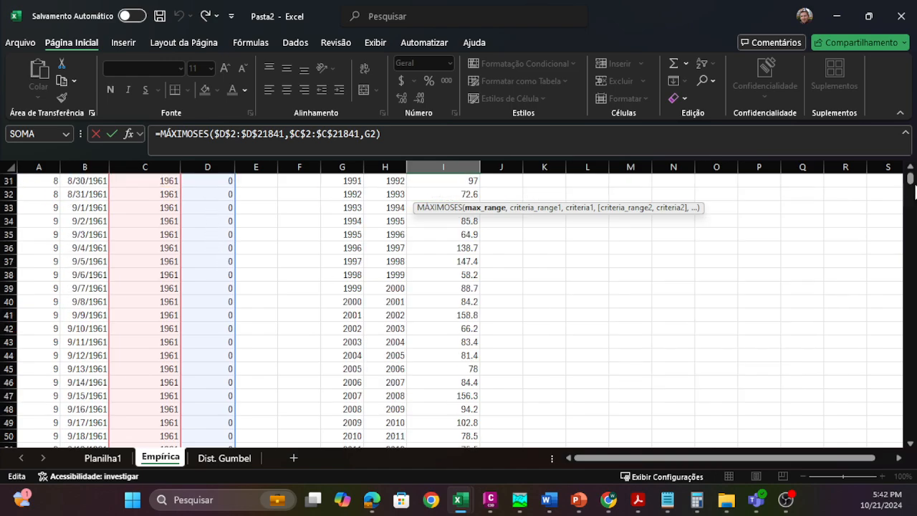
{"action": "left_click_drag", "start_coordinate": [915, 192], "coordinate": [895, 182]}
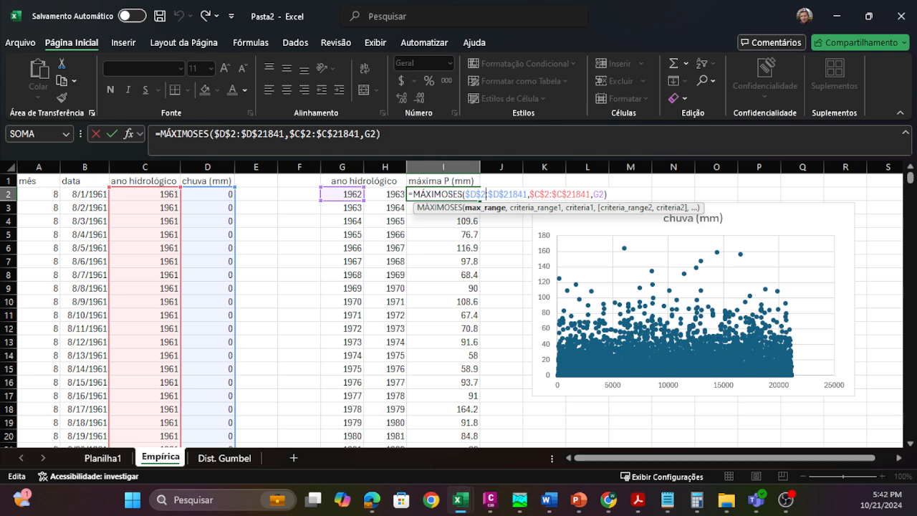
{"action": "left_click", "coordinate": [539, 194]}
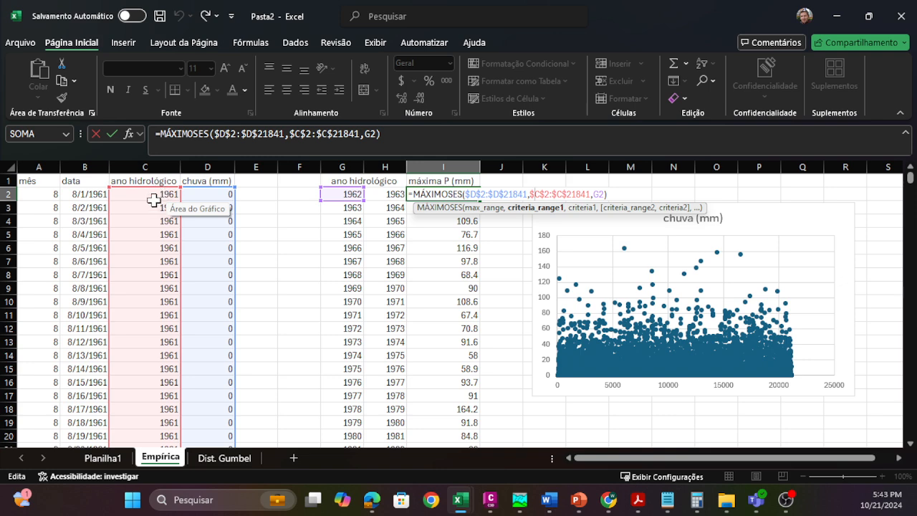
{"action": "scroll", "coordinate": [157, 194], "scroll_direction": "down", "scroll_amount": 20}
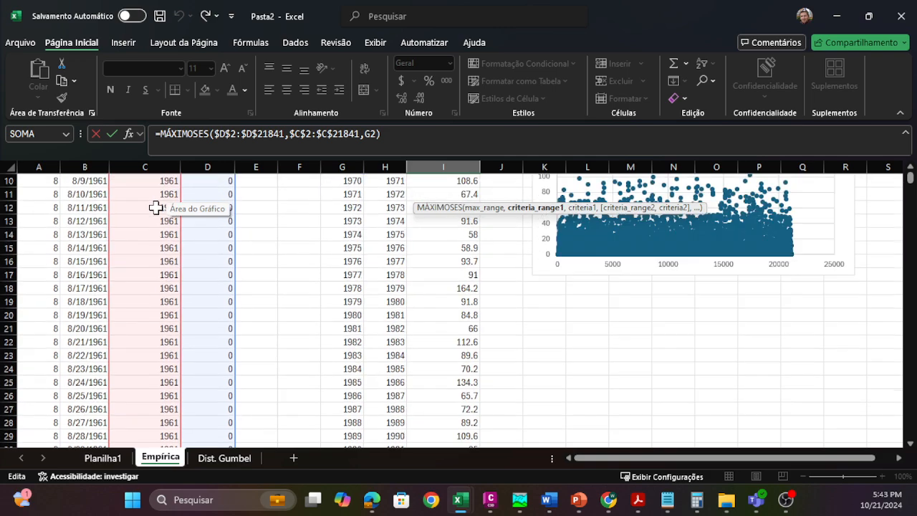
{"action": "scroll", "coordinate": [160, 261], "scroll_direction": "down", "scroll_amount": 2}
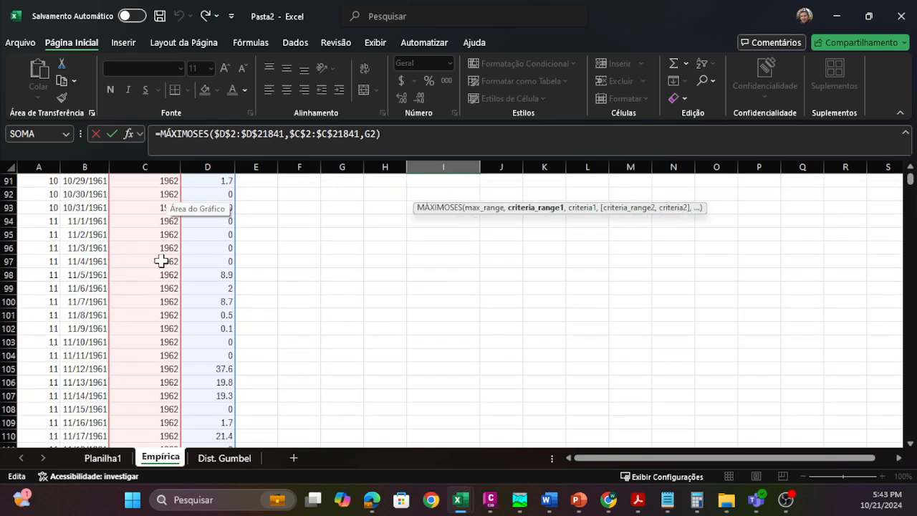
{"action": "mouse_move", "coordinate": [910, 179]}
{"action": "left_mouse_down"}
{"action": "mouse_move", "coordinate": [907, 434]}
{"action": "mouse_move", "coordinate": [909, 176]}
{"action": "left_mouse_up"}
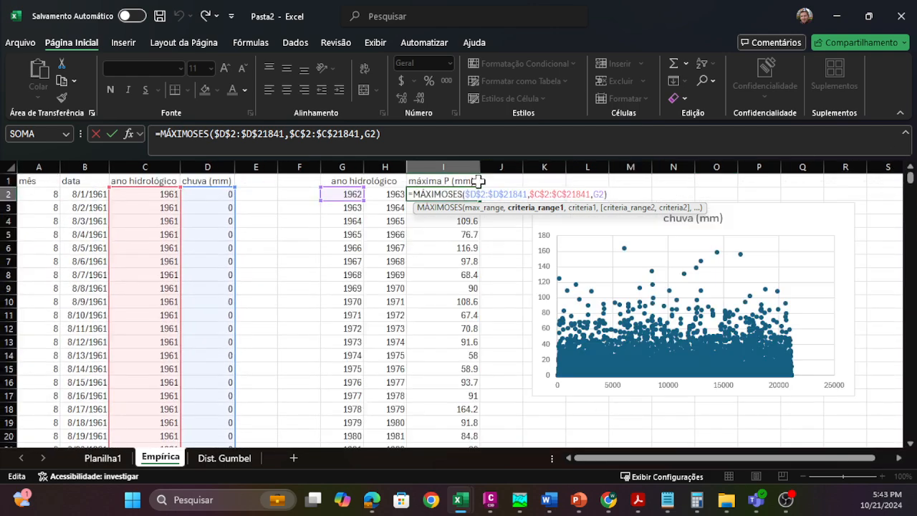
Step: Check the ranges and criterion G2 in I2's MÁXIMOSES formula and fill it down the máxima P (mm) column
{"action": "left_click", "coordinate": [504, 194]}
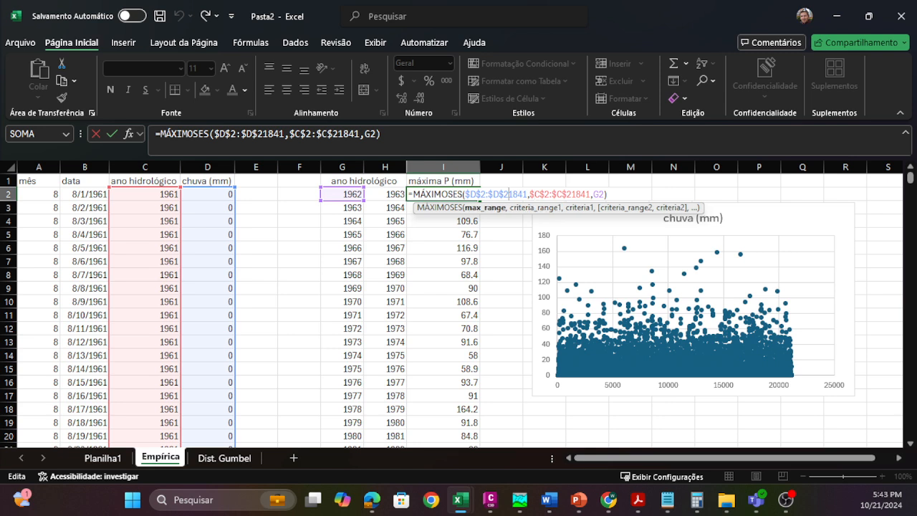
{"action": "left_click", "coordinate": [557, 194]}
{"action": "left_click", "coordinate": [599, 194]}
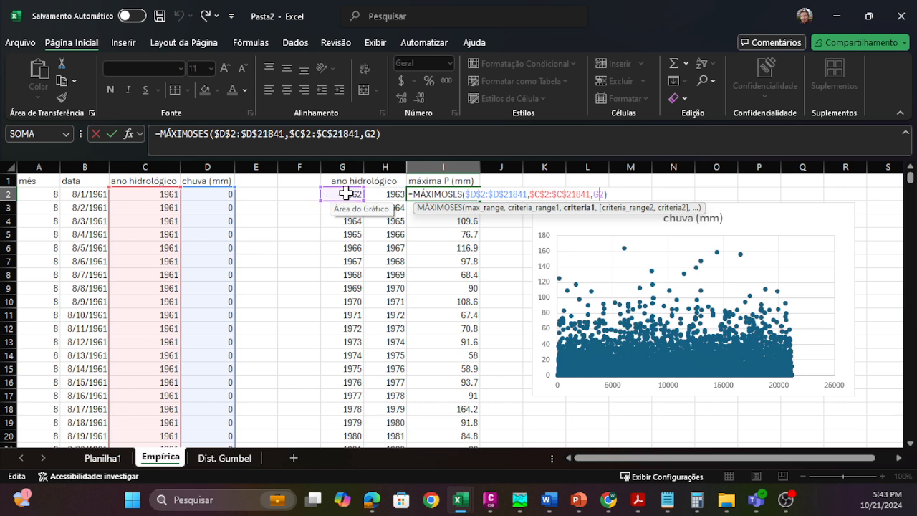
{"action": "key", "text": "Return"}
{"action": "left_click", "coordinate": [470, 196]}
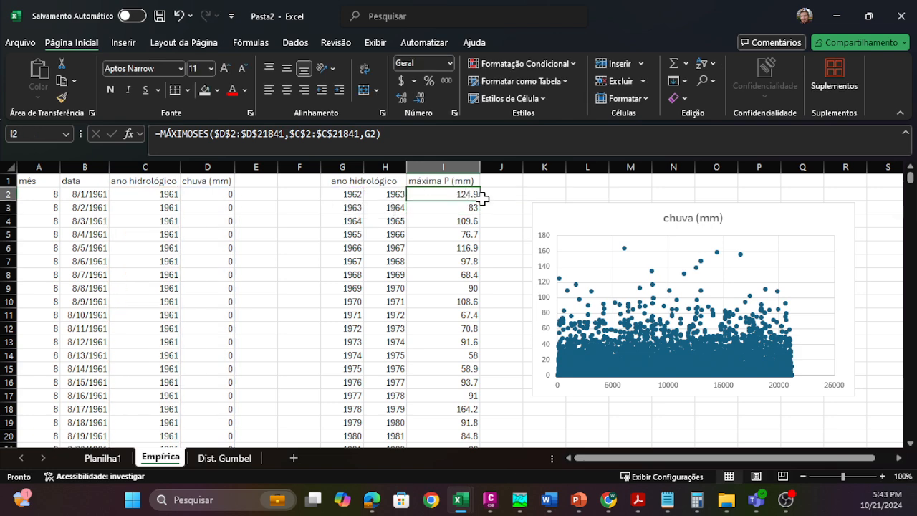
{"action": "double_click", "coordinate": [481, 203]}
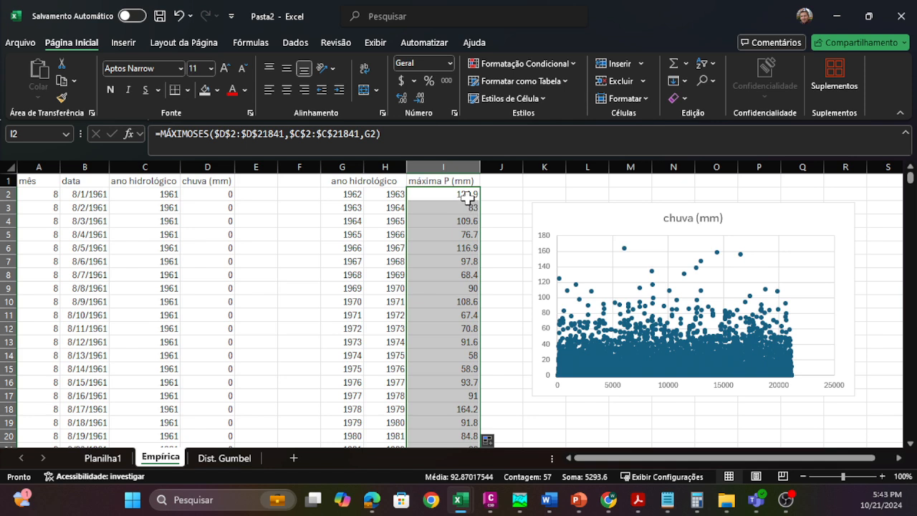
Step: Compare the fixed ranges and the year criterion in the MÁXIMOSES formulas of I2 and I13
{"action": "double_click", "coordinate": [466, 195]}
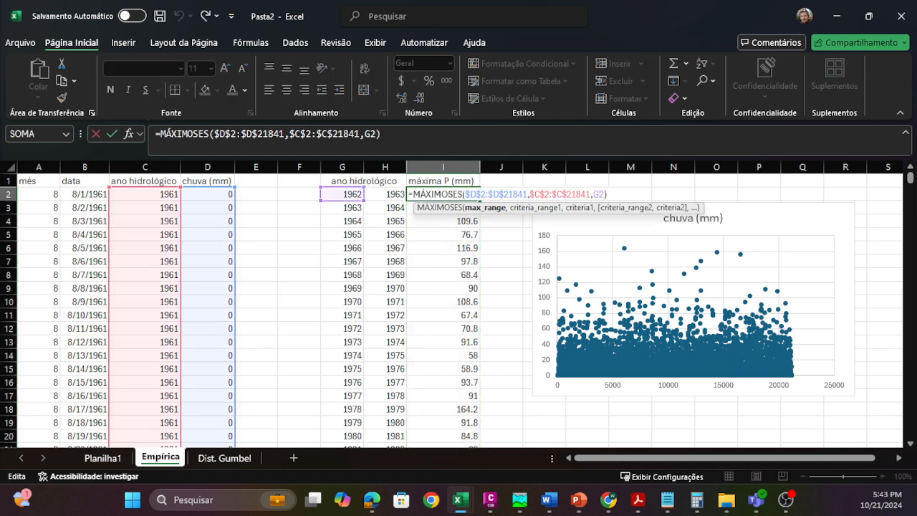
{"action": "left_click", "coordinate": [561, 194]}
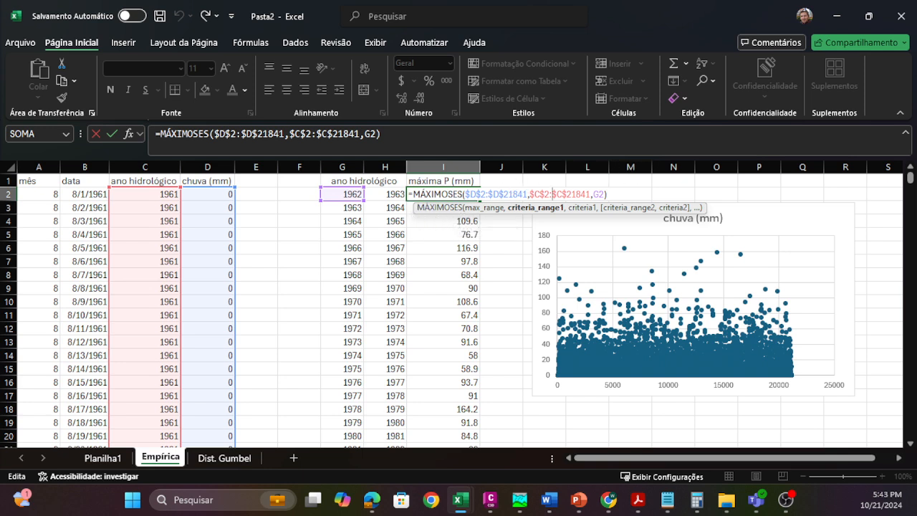
{"action": "key", "text": "Return"}
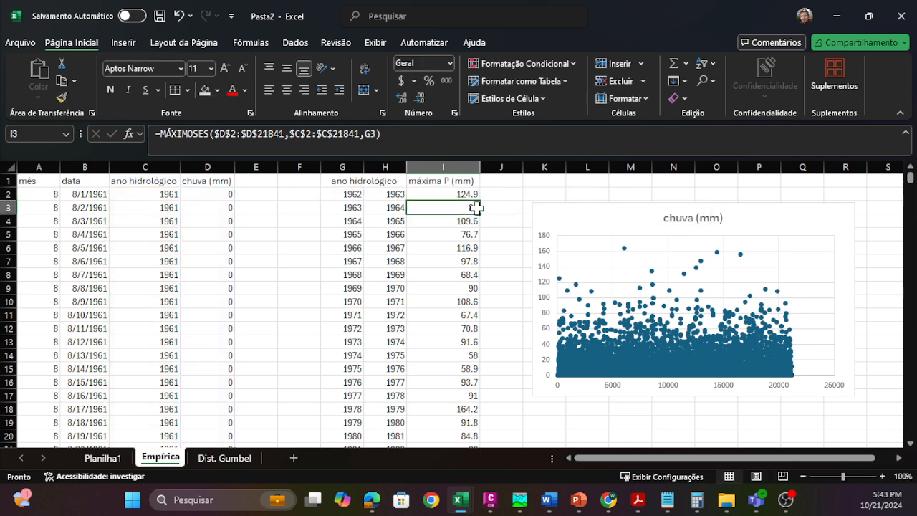
{"action": "double_click", "coordinate": [459, 342]}
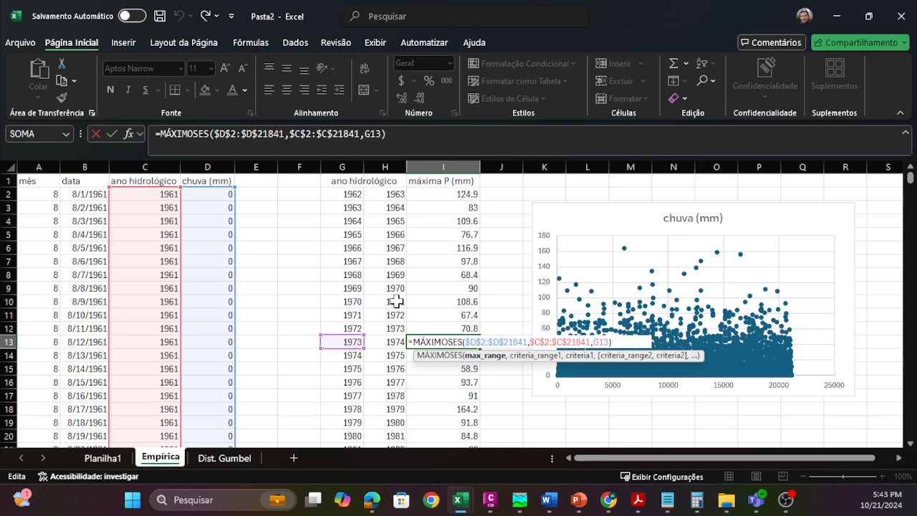
{"action": "key", "text": "Return"}
Step: Review the ano hidrológico and máxima P (mm) table from its first to its last hydrological year
{"action": "scroll", "coordinate": [455, 300], "scroll_direction": "down", "scroll_amount": 1}
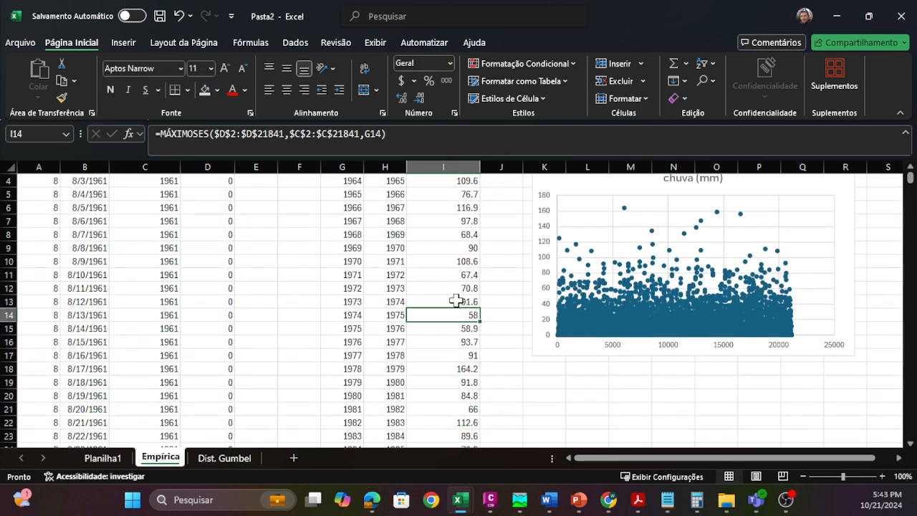
{"action": "scroll", "coordinate": [455, 300], "scroll_direction": "up", "scroll_amount": 1}
{"action": "scroll", "coordinate": [458, 344], "scroll_direction": "down", "scroll_amount": 14}
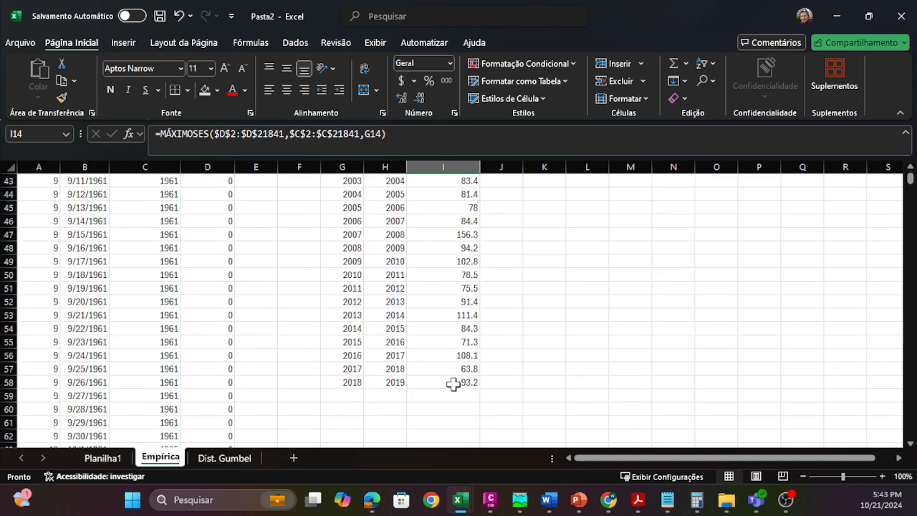
{"action": "left_click", "coordinate": [355, 383]}
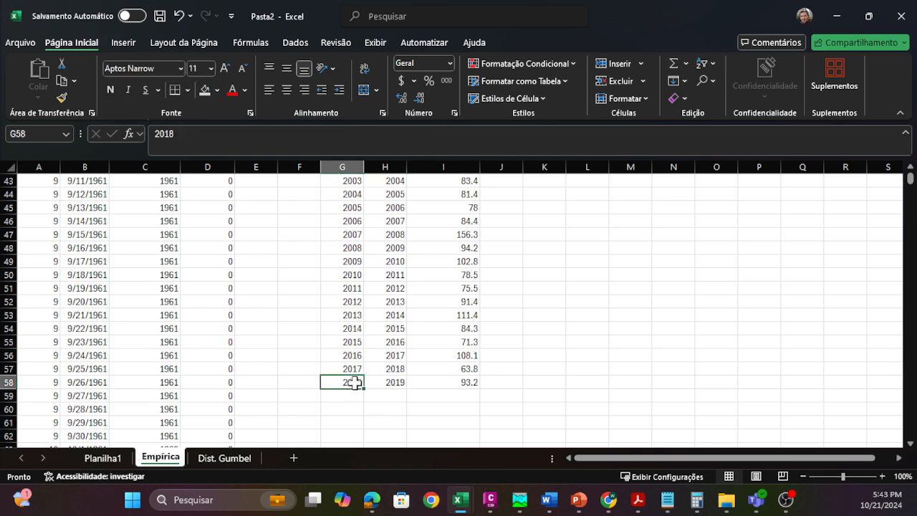
{"action": "scroll", "coordinate": [355, 383], "scroll_direction": "up", "scroll_amount": 14}
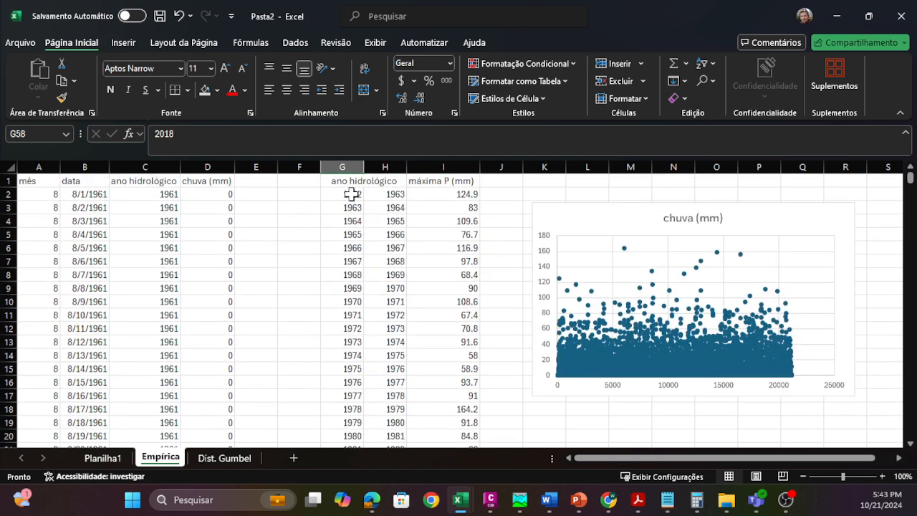
{"action": "scroll", "coordinate": [358, 215], "scroll_direction": "down", "scroll_amount": 15}
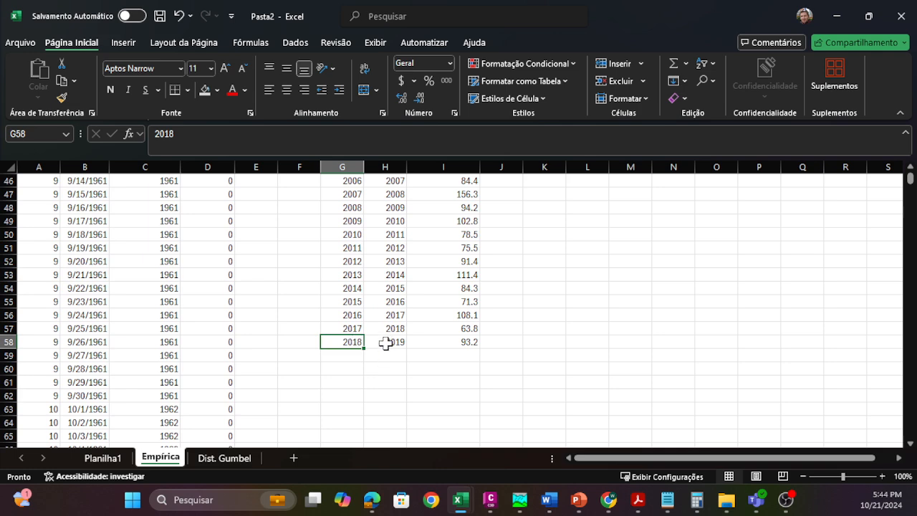
Step: Examine the MÊS formula in A2 and the logical test and false-value arguments of the SE formula in C2
{"action": "scroll", "coordinate": [433, 327], "scroll_direction": "up", "scroll_amount": 15}
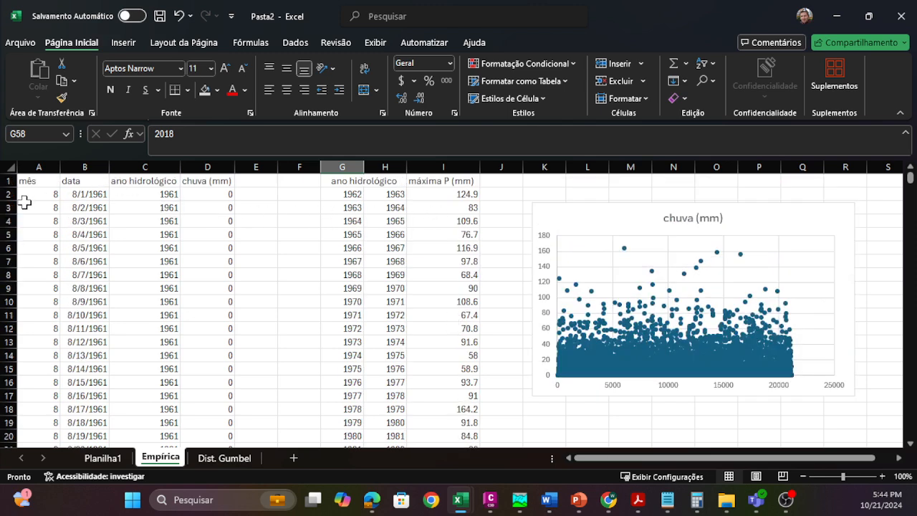
{"action": "left_click", "coordinate": [145, 198]}
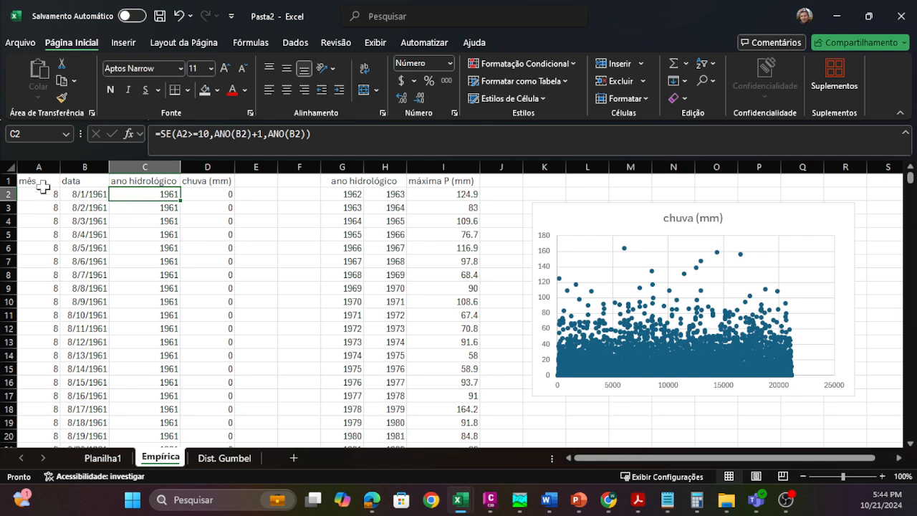
{"action": "left_click", "coordinate": [43, 167]}
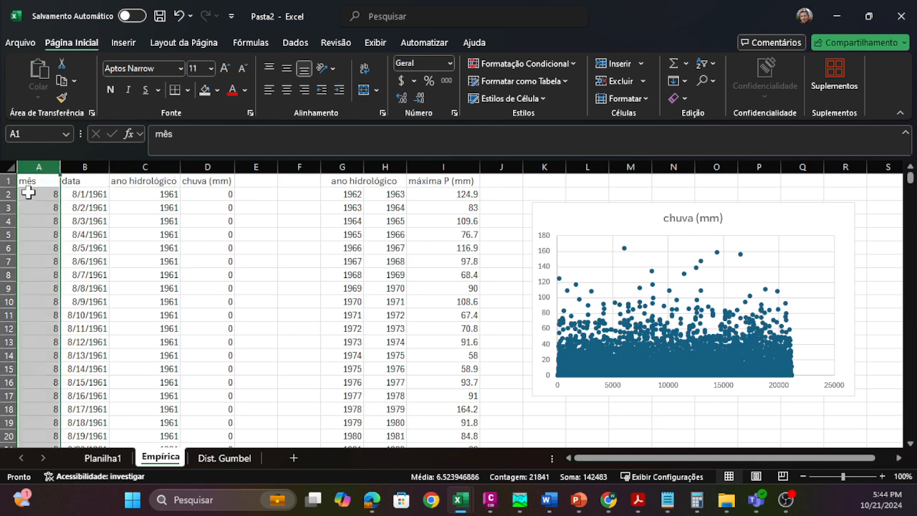
{"action": "left_click", "coordinate": [27, 192]}
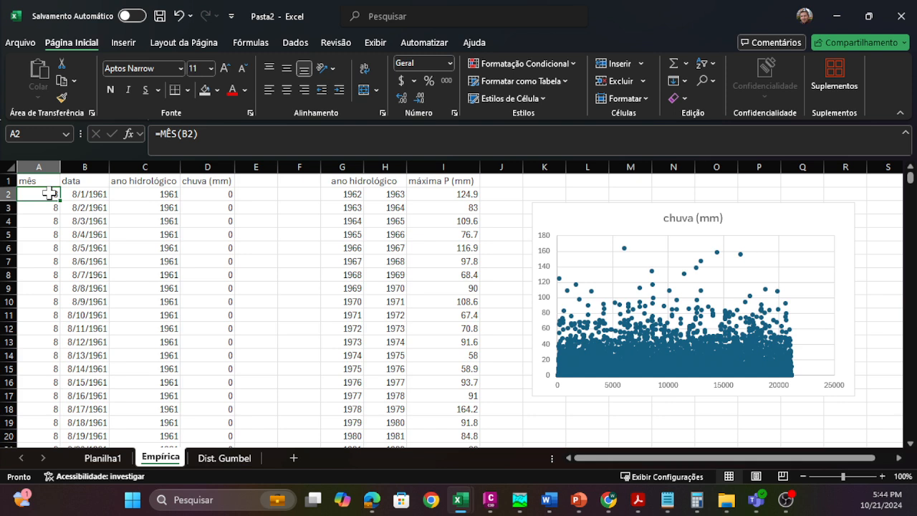
{"action": "left_click", "coordinate": [157, 195]}
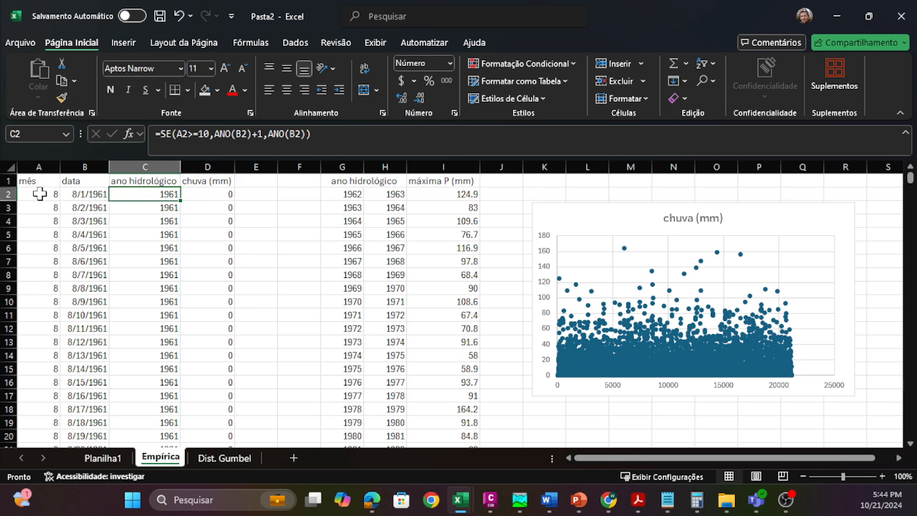
{"action": "double_click", "coordinate": [151, 196]}
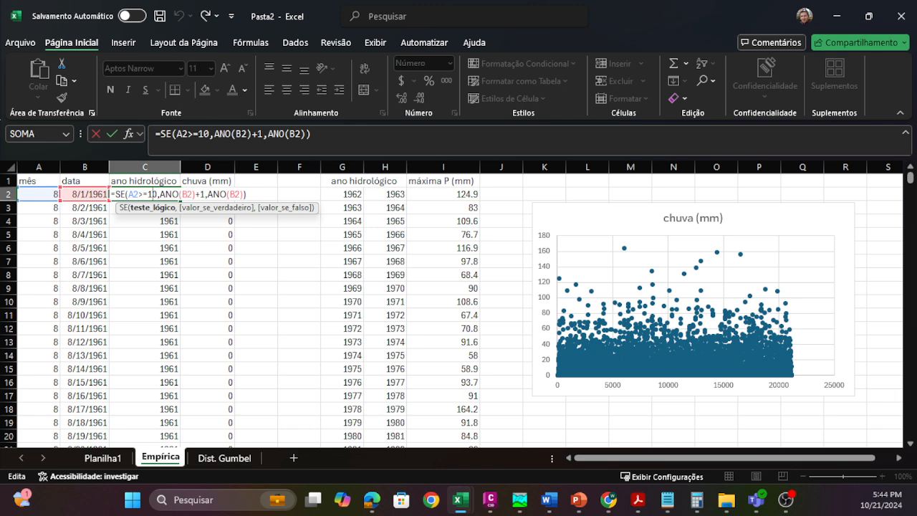
{"action": "left_click", "coordinate": [228, 194]}
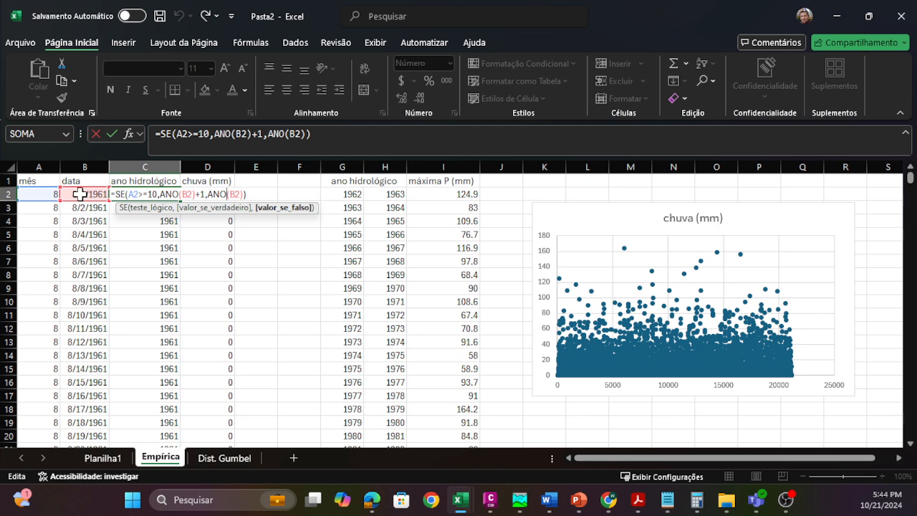
{"action": "key", "text": "Return"}
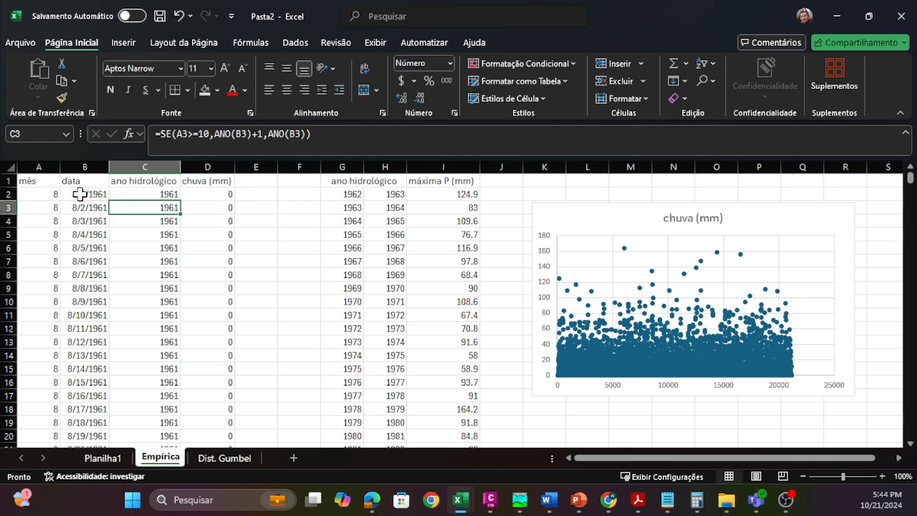
Step: Review the max_range, criteria_range1 and criteria1 arguments of the MÁXIMOSES formula in I2 once more
{"action": "left_click", "coordinate": [449, 190]}
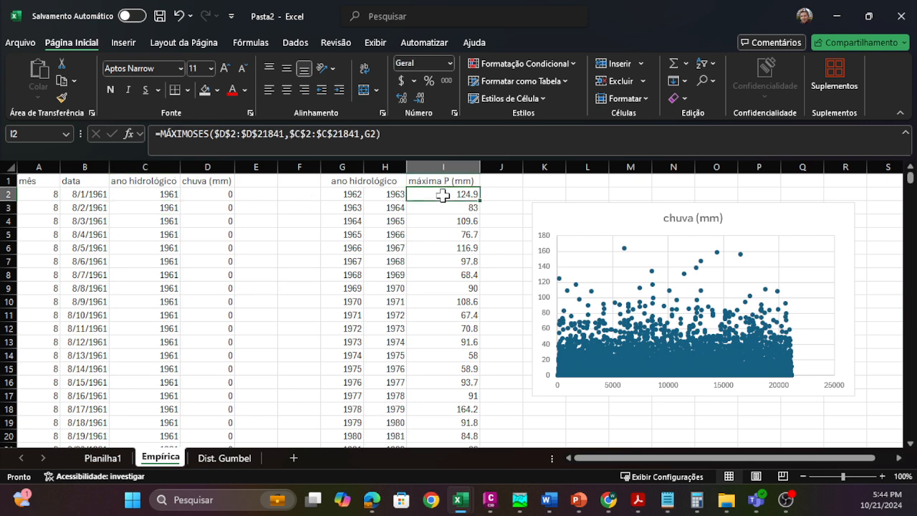
{"action": "double_click", "coordinate": [444, 195]}
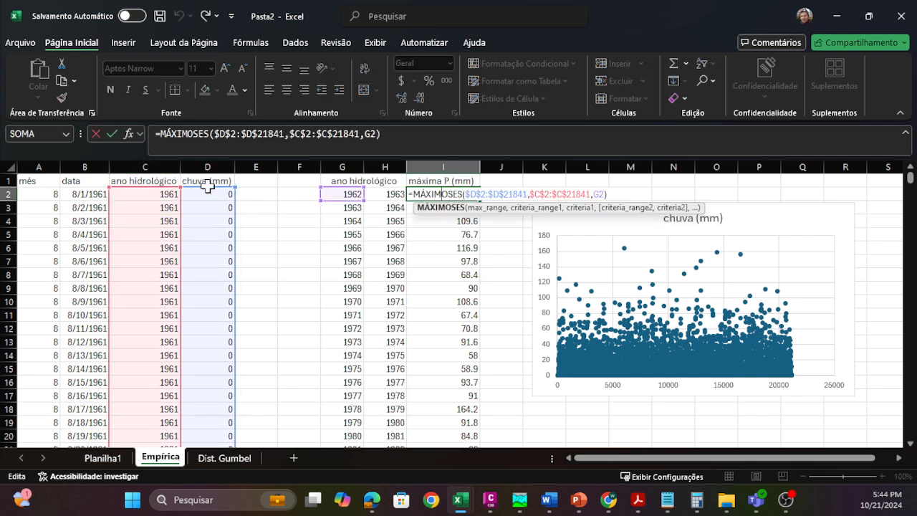
{"action": "left_click", "coordinate": [474, 194]}
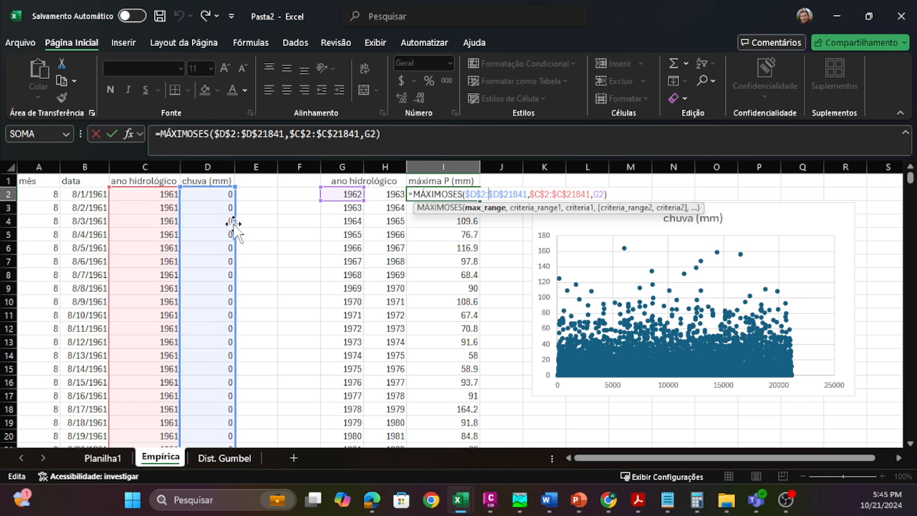
{"action": "left_click", "coordinate": [552, 192]}
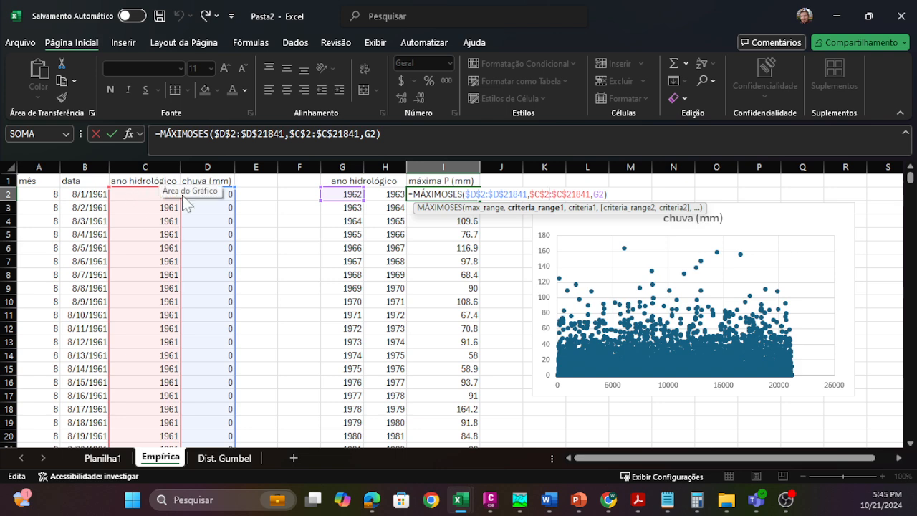
{"action": "left_click", "coordinate": [598, 194]}
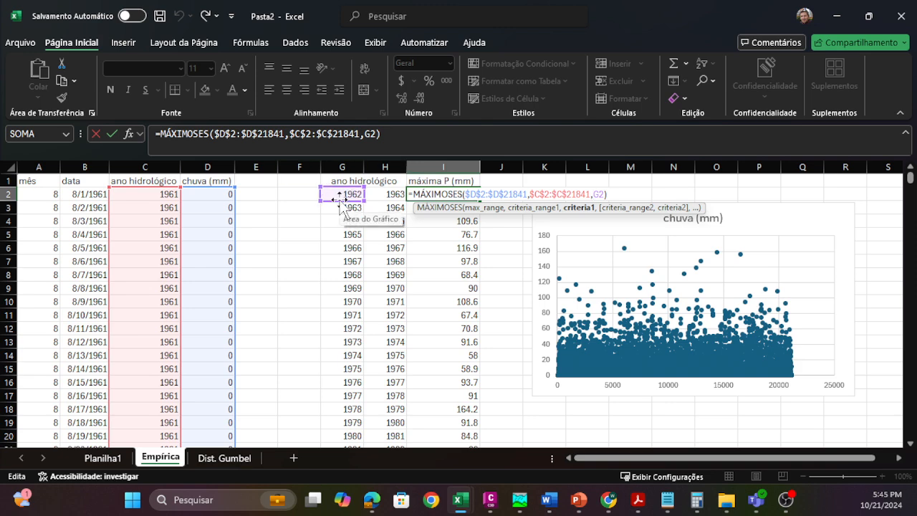
{"action": "key", "text": "Return"}
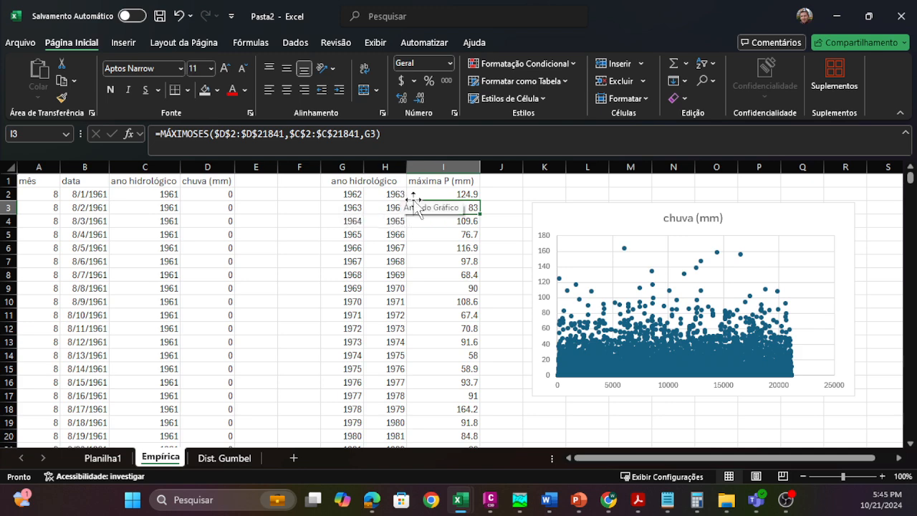
Step: Move the chuva (mm) chart across the sheet so it starts at column O, clearing space beside the annual maxima
{"action": "scroll", "coordinate": [417, 241], "scroll_direction": "down", "scroll_amount": 9}
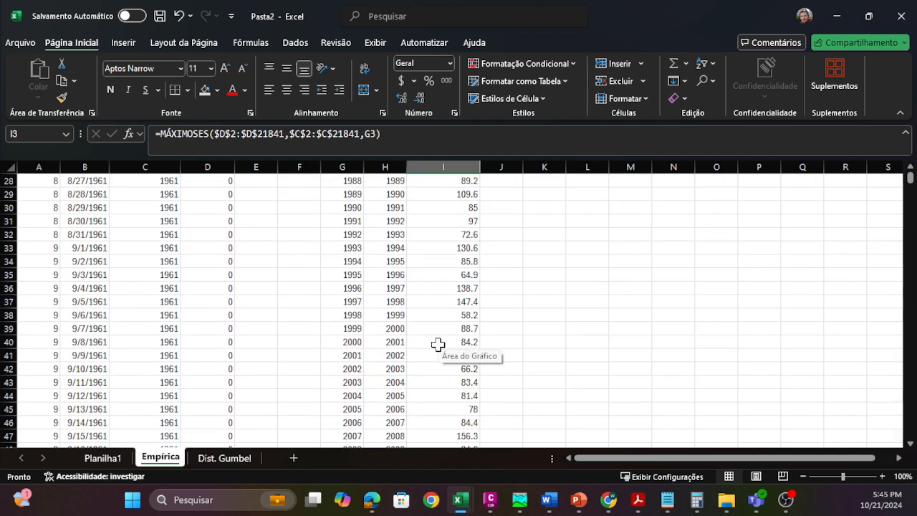
{"action": "scroll", "coordinate": [437, 345], "scroll_direction": "up", "scroll_amount": 9}
{"action": "left_click_drag", "start_coordinate": [552, 211], "coordinate": [718, 209]}
Step: Copy the annual maxima in I2:I58 and paste them as plain values starting at K2
{"action": "left_click", "coordinate": [451, 193]}
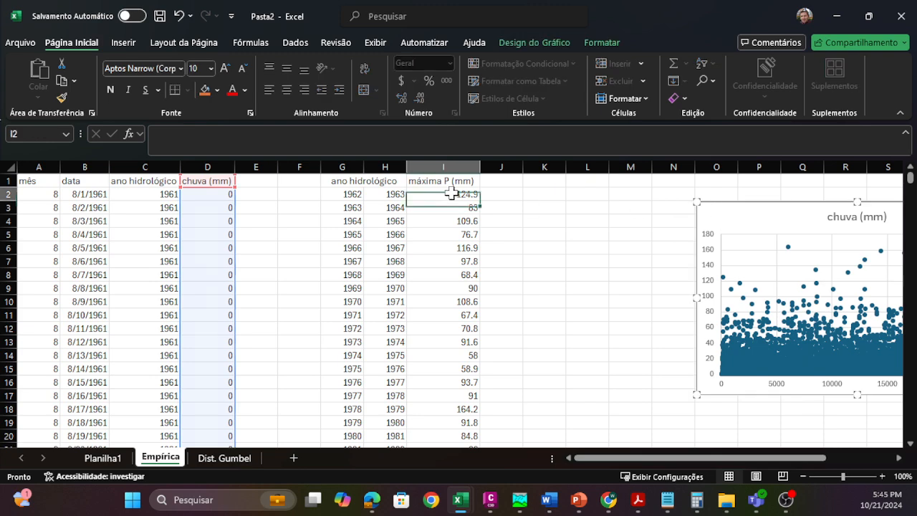
{"action": "scroll", "coordinate": [437, 287], "scroll_direction": "down", "scroll_amount": 11}
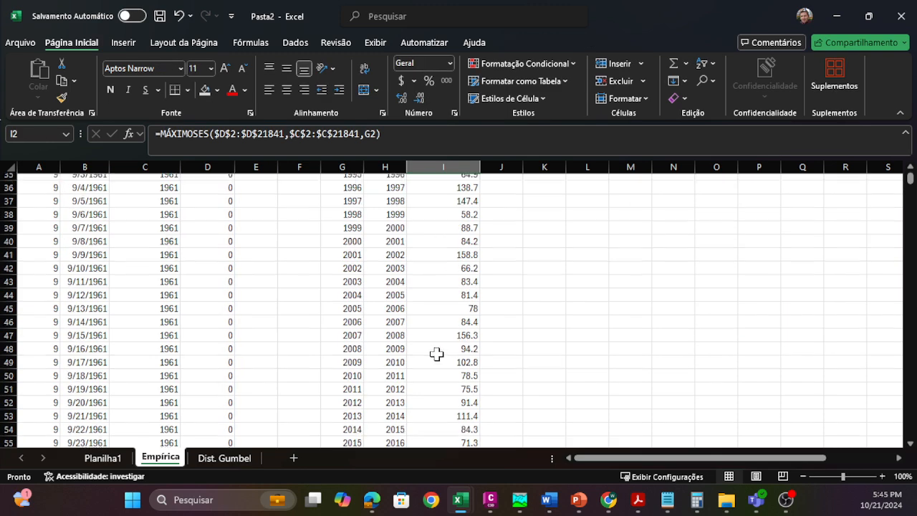
{"action": "scroll", "coordinate": [436, 354], "scroll_direction": "down", "scroll_amount": 3}
{"action": "left_click", "coordinate": [439, 383], "text": "shift"}
{"action": "key", "text": "ctrl+c"}
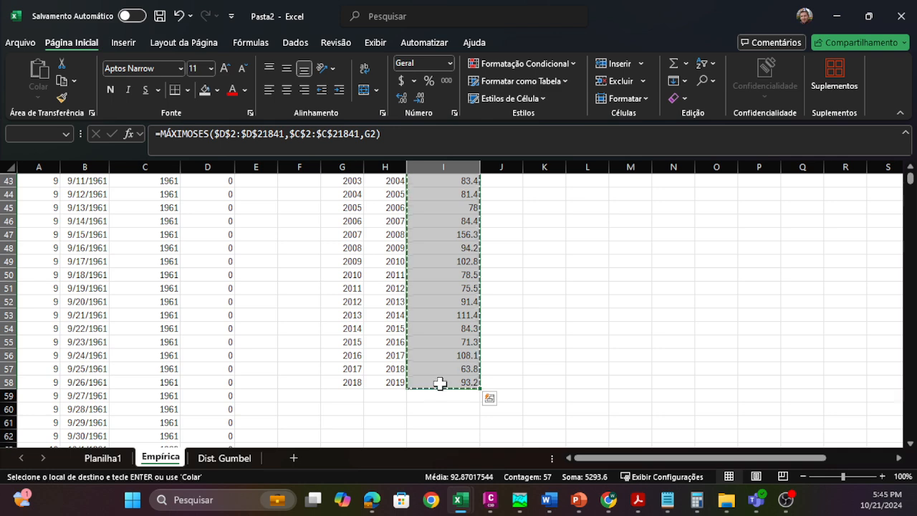
{"action": "scroll", "coordinate": [480, 330], "scroll_direction": "up", "scroll_amount": 14}
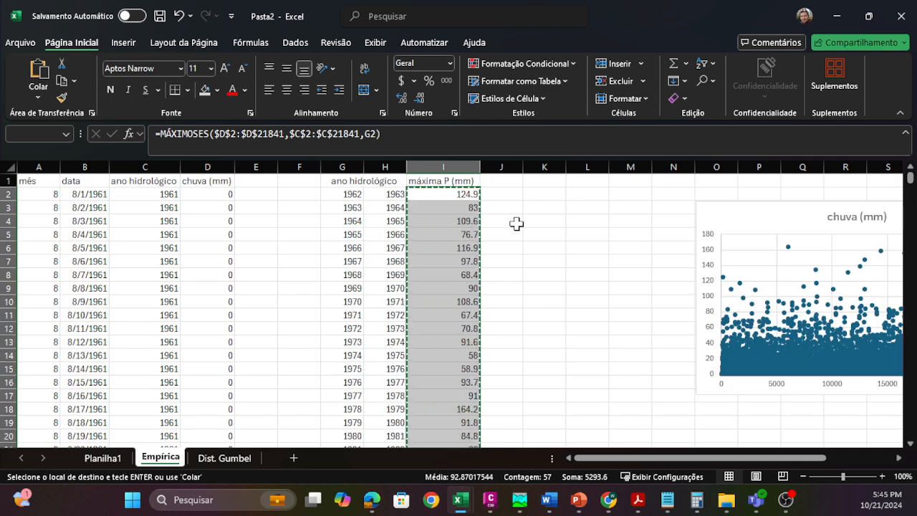
{"action": "left_click", "coordinate": [532, 194]}
{"action": "right_click", "coordinate": [534, 195]}
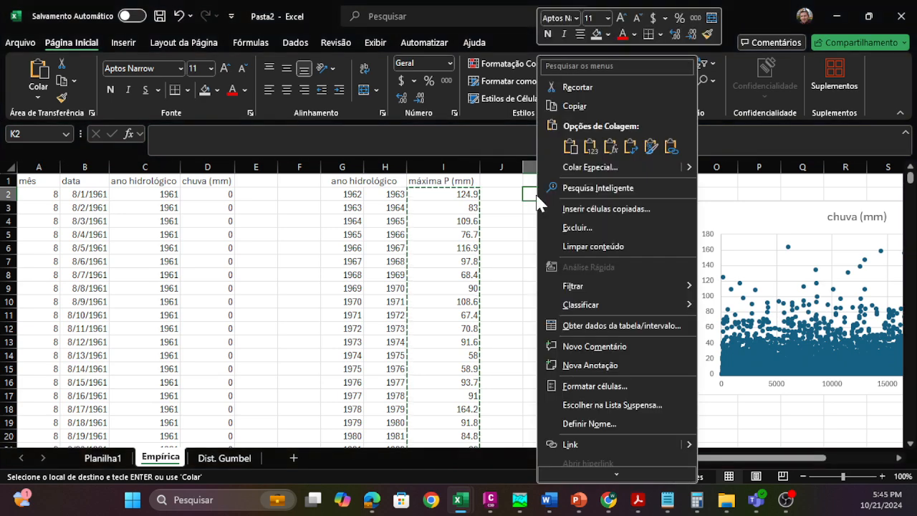
{"action": "left_click", "coordinate": [571, 146]}
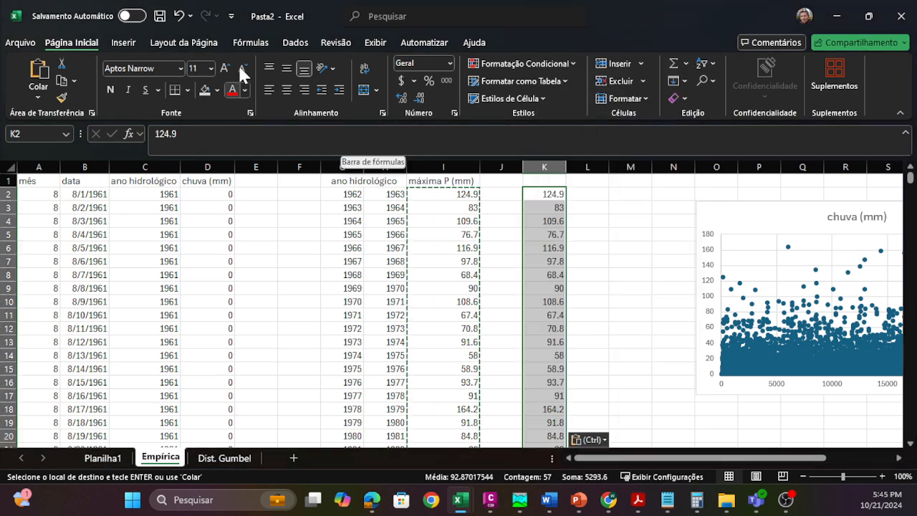
Step: Sort the pasted maxima in column K from largest to smallest and insert a blank column before them
{"action": "left_click", "coordinate": [294, 43]}
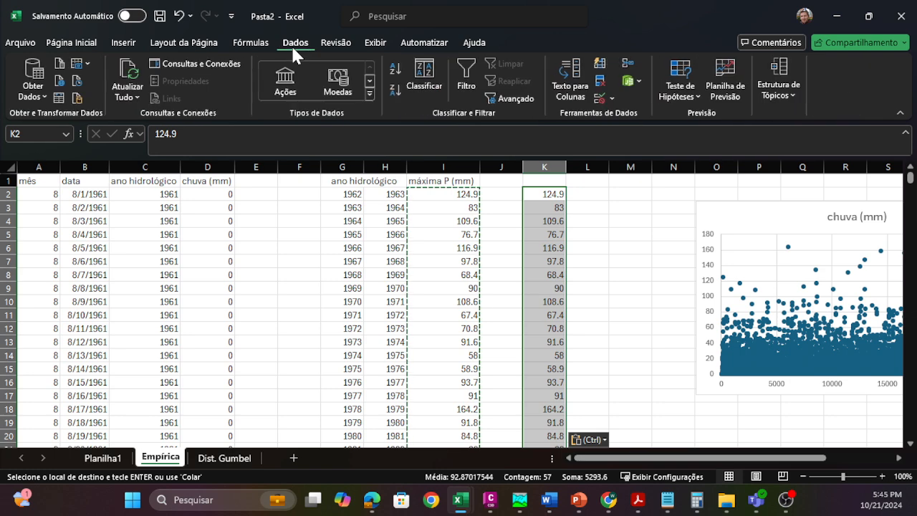
{"action": "left_click", "coordinate": [394, 92]}
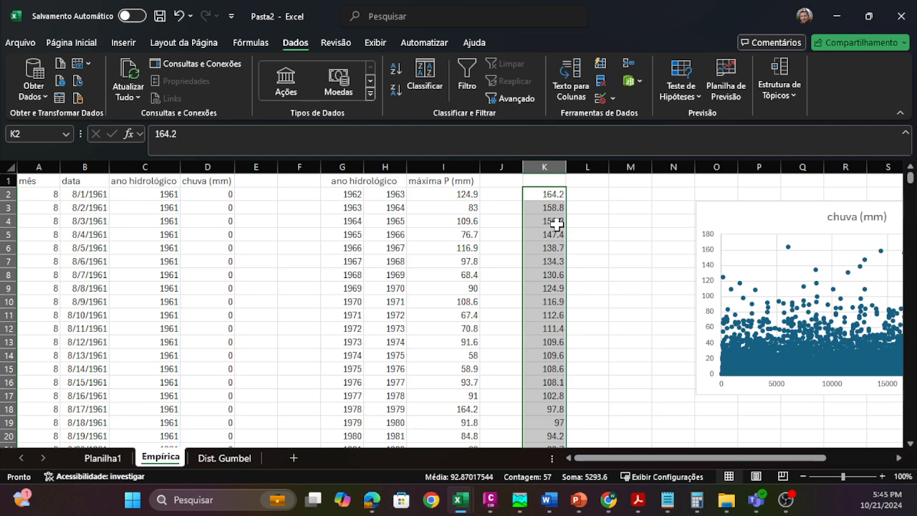
{"action": "left_click", "coordinate": [549, 166]}
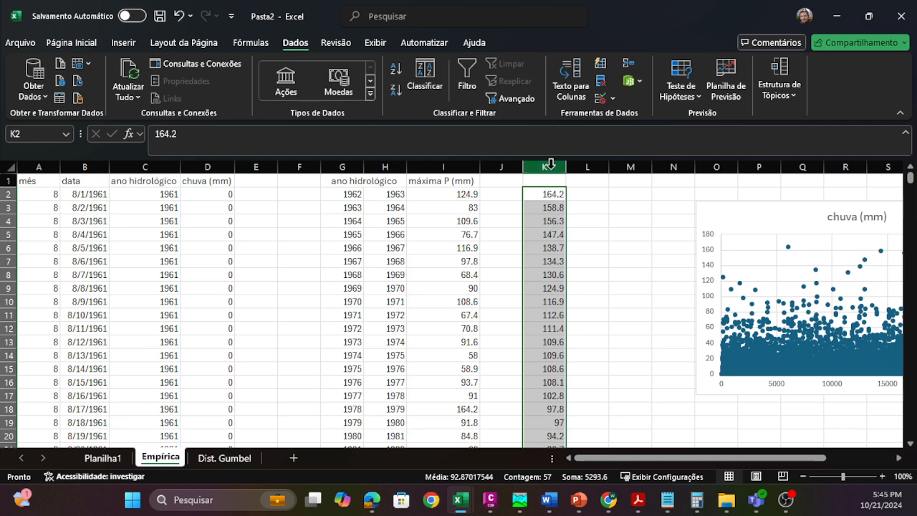
{"action": "right_click", "coordinate": [550, 168]}
{"action": "left_click", "coordinate": [589, 302]}
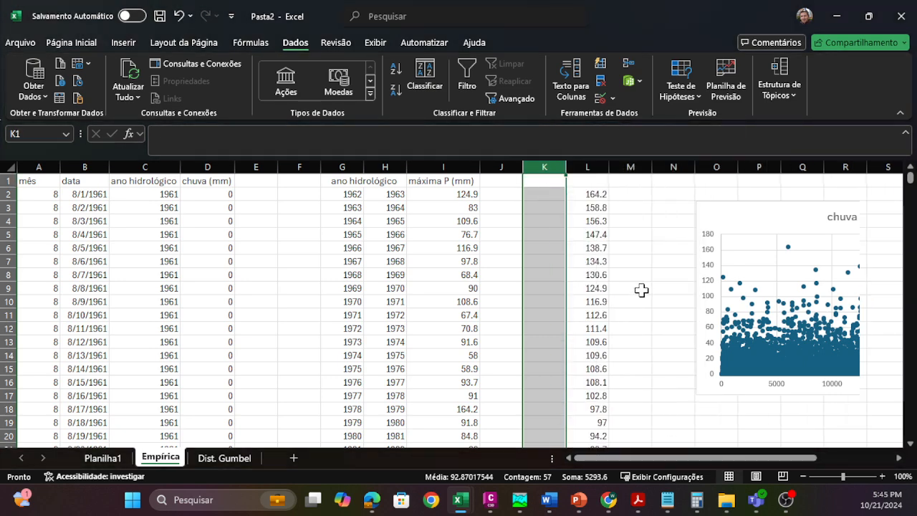
{"action": "left_click", "coordinate": [638, 288]}
{"action": "left_click", "coordinate": [591, 193]}
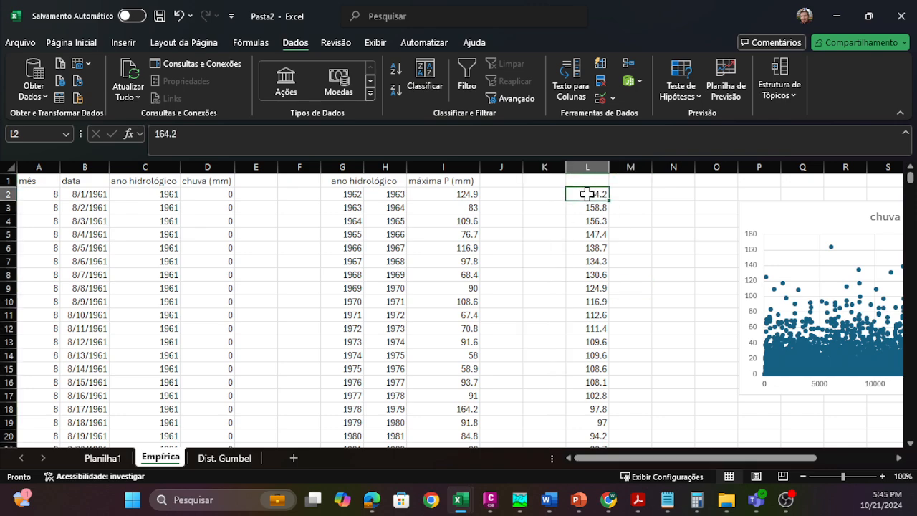
{"action": "scroll", "coordinate": [580, 287], "scroll_direction": "down", "scroll_amount": 8}
{"action": "scroll", "coordinate": [578, 337], "scroll_direction": "down", "scroll_amount": 9}
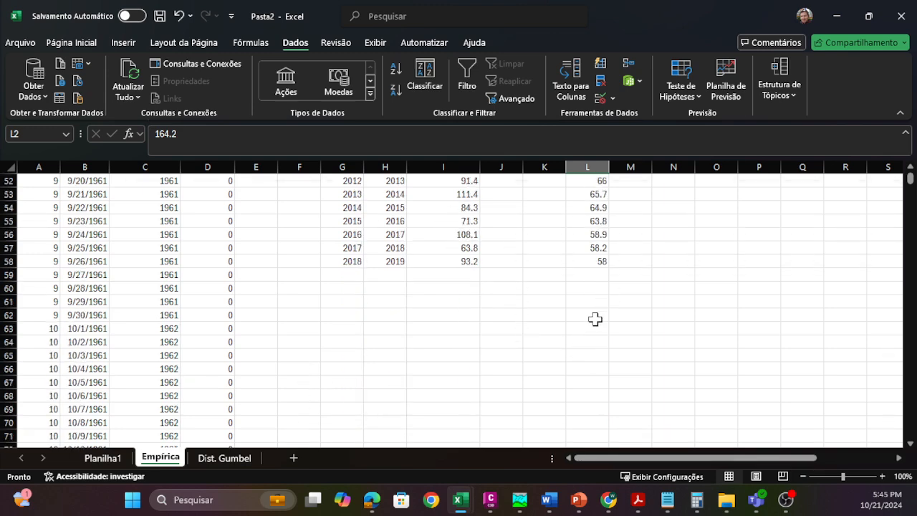
{"action": "scroll", "coordinate": [588, 330], "scroll_direction": "up", "scroll_amount": 17}
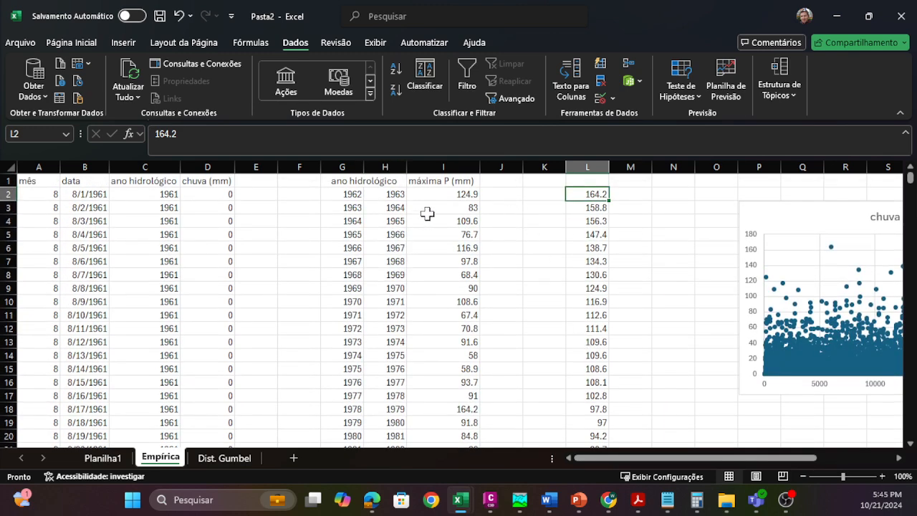
Step: Number the sorted maxima in column K by entering 1, 2 and 3 from K2 and filling the series down to 57 in K58
{"action": "left_click", "coordinate": [551, 195]}
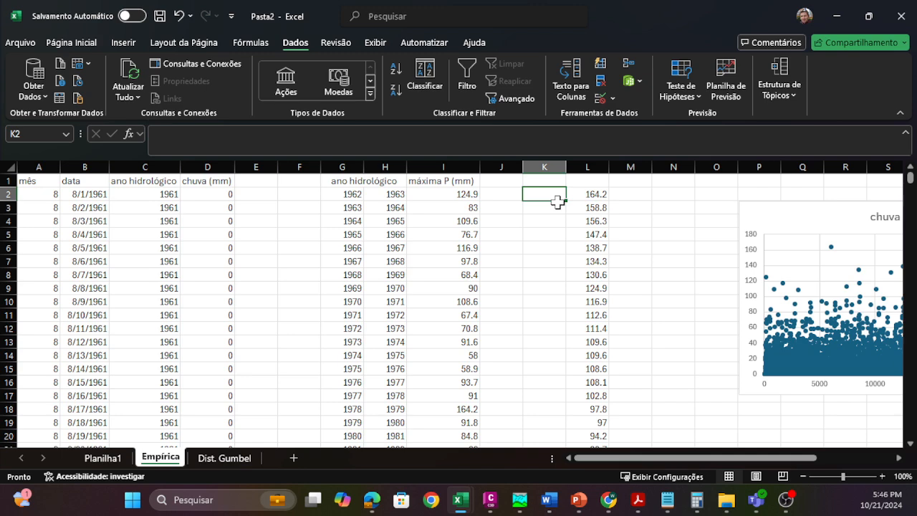
{"action": "type", "text": "1"}
{"action": "key", "text": "Return"}
{"action": "type", "text": "2"}
{"action": "key", "text": "Return"}
{"action": "type", "text": "3"}
{"action": "key", "text": "Return"}
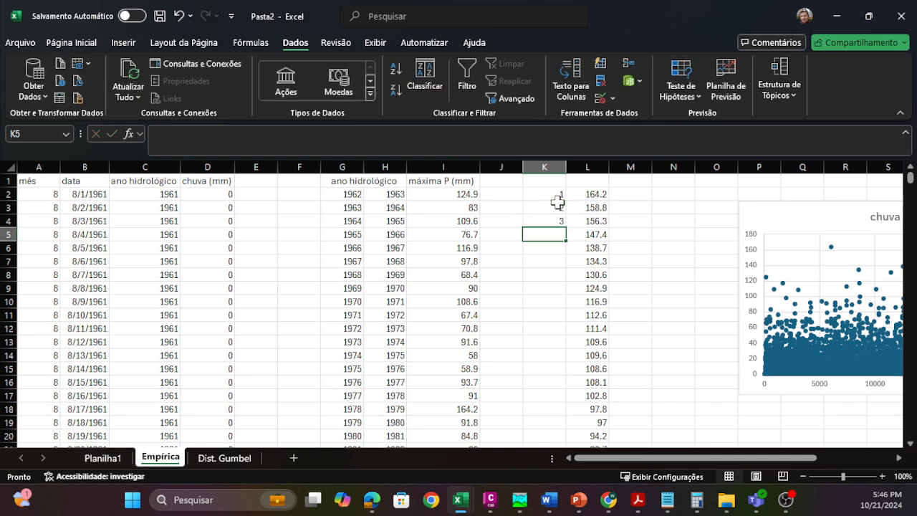
{"action": "left_click_drag", "start_coordinate": [557, 190], "coordinate": [555, 427]}
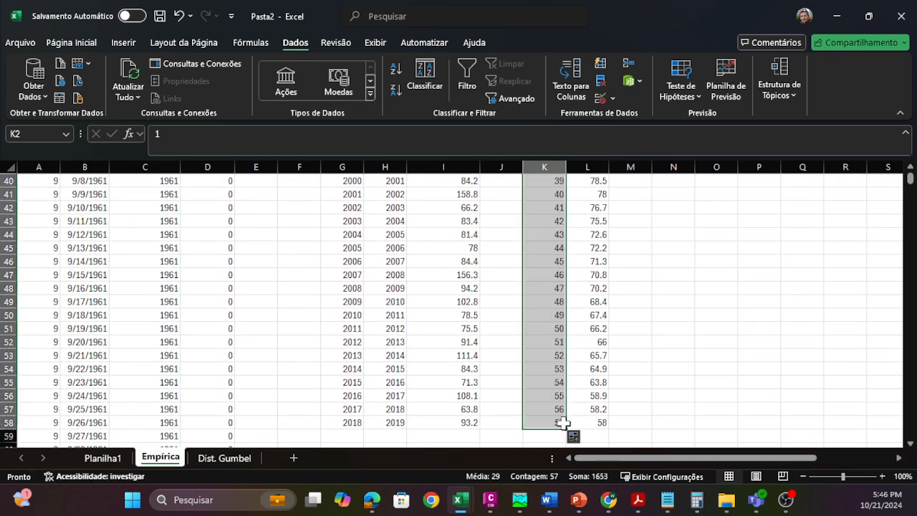
{"action": "left_click", "coordinate": [555, 422]}
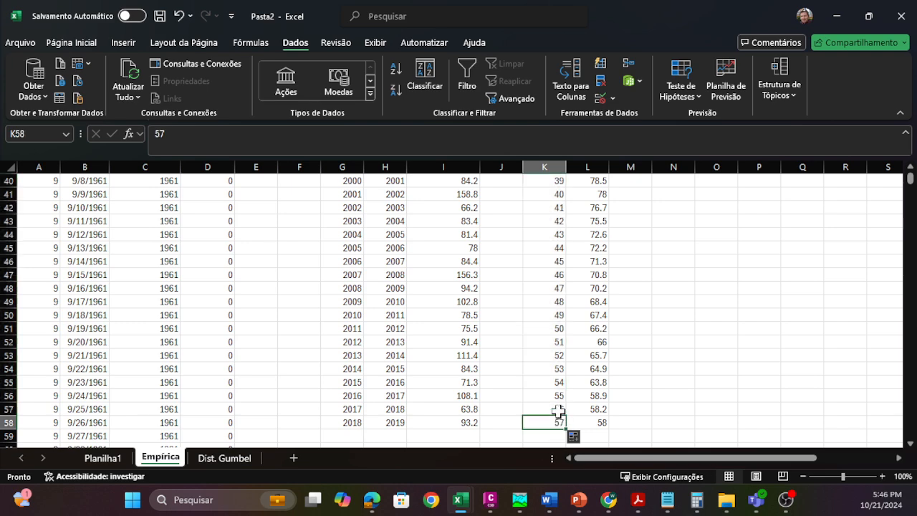
{"action": "scroll", "coordinate": [558, 410], "scroll_direction": "up", "scroll_amount": 13}
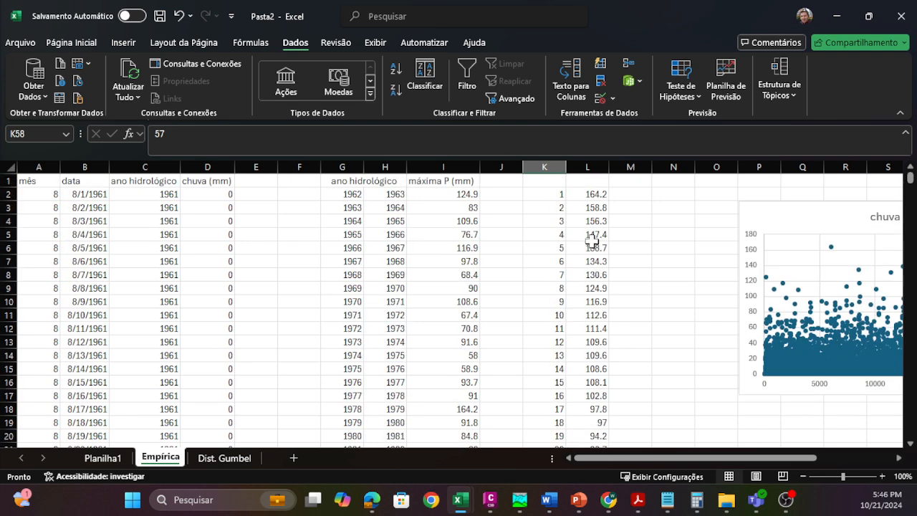
Step: Insert a blank column between the rank numbers in column K and the sorted maxima
{"action": "left_click", "coordinate": [562, 209]}
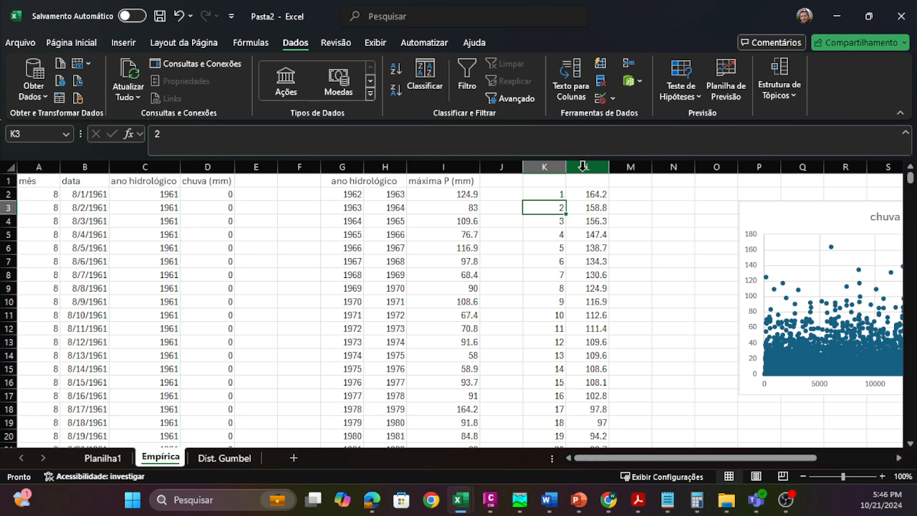
{"action": "left_click", "coordinate": [584, 166]}
{"action": "right_click", "coordinate": [583, 166]}
{"action": "left_click", "coordinate": [604, 304]}
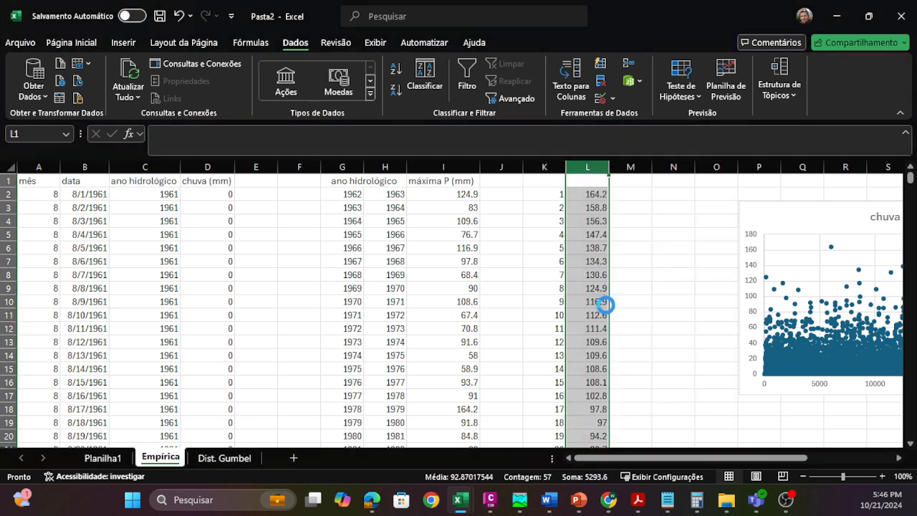
Step: Enter the formula =(K2/K58+1) in L2, using the first rank and the last rank in column K
{"action": "left_click", "coordinate": [589, 194]}
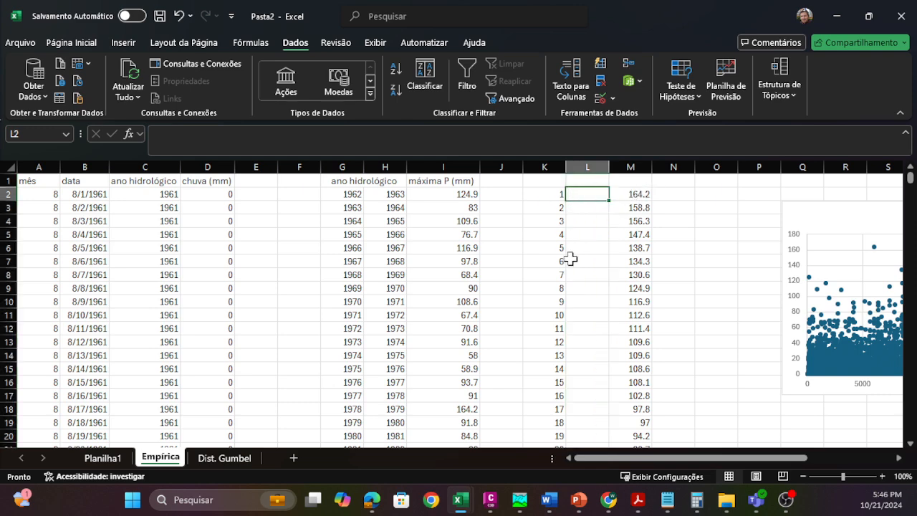
{"action": "scroll", "coordinate": [549, 375], "scroll_direction": "down", "scroll_amount": 11}
{"action": "scroll", "coordinate": [549, 375], "scroll_direction": "up", "scroll_amount": 11}
{"action": "type", "text": "=("}
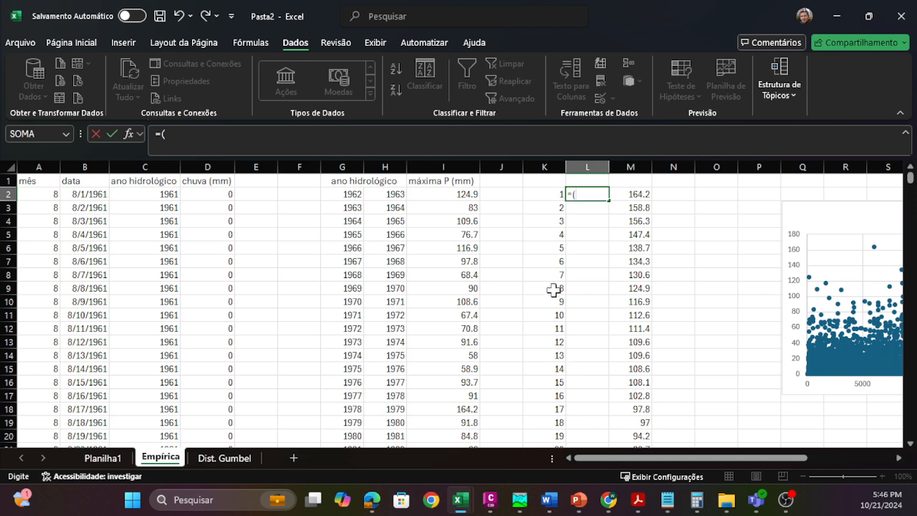
{"action": "left_click", "coordinate": [539, 191]}
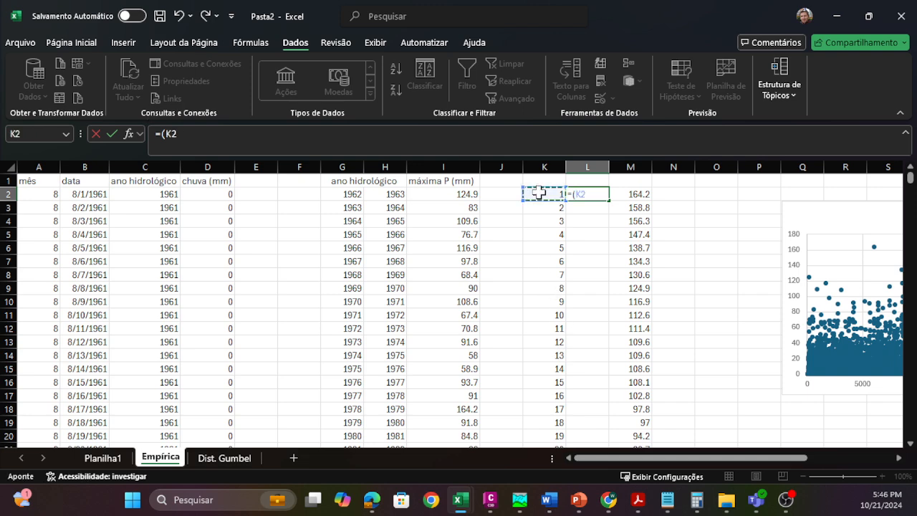
{"action": "type", "text": "/"}
{"action": "scroll", "coordinate": [538, 275], "scroll_direction": "down", "scroll_amount": 17}
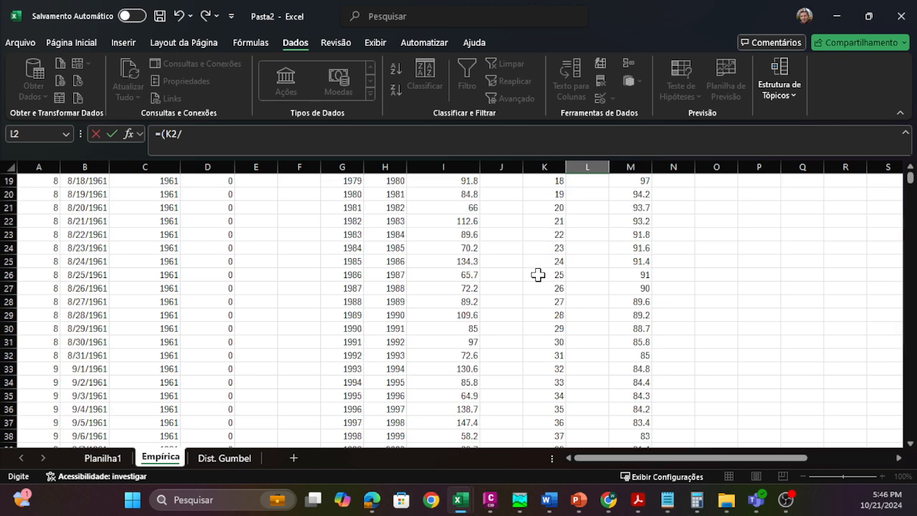
{"action": "left_click", "coordinate": [559, 262]}
{"action": "scroll", "coordinate": [560, 264], "scroll_direction": "up", "scroll_amount": 17}
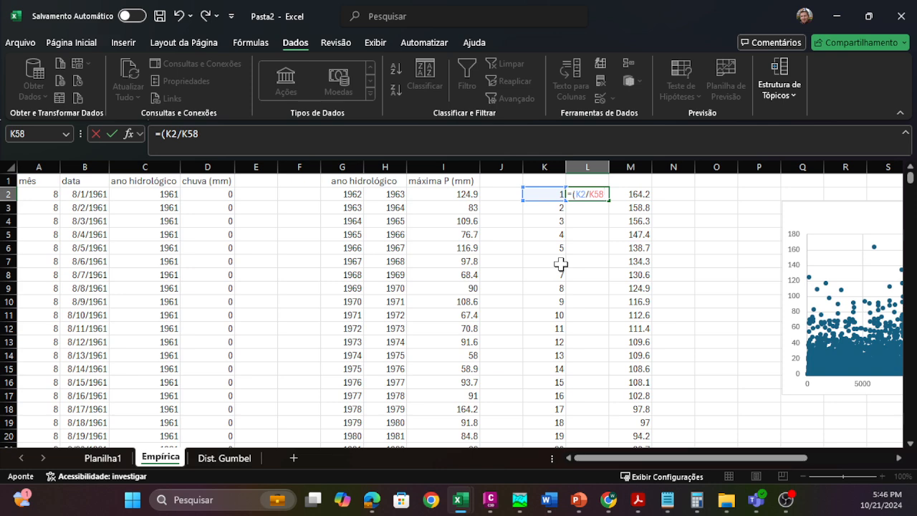
{"action": "type", "text": "+1"}
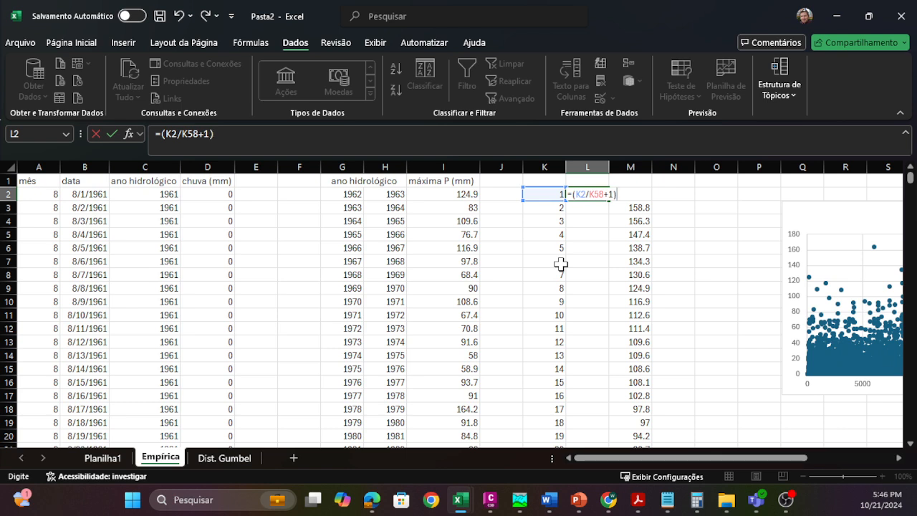
{"action": "type", "text": ")"}
{"action": "key", "text": "Return"}
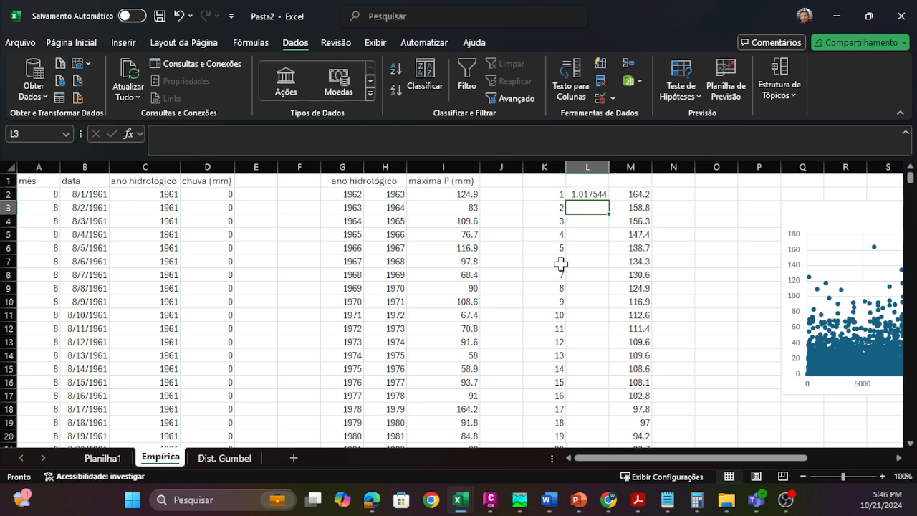
Step: Correct the L2 formula to =(K2/(K58+1)) and fill it down column L
{"action": "left_click", "coordinate": [593, 194]}
{"action": "key", "text": "F2"}
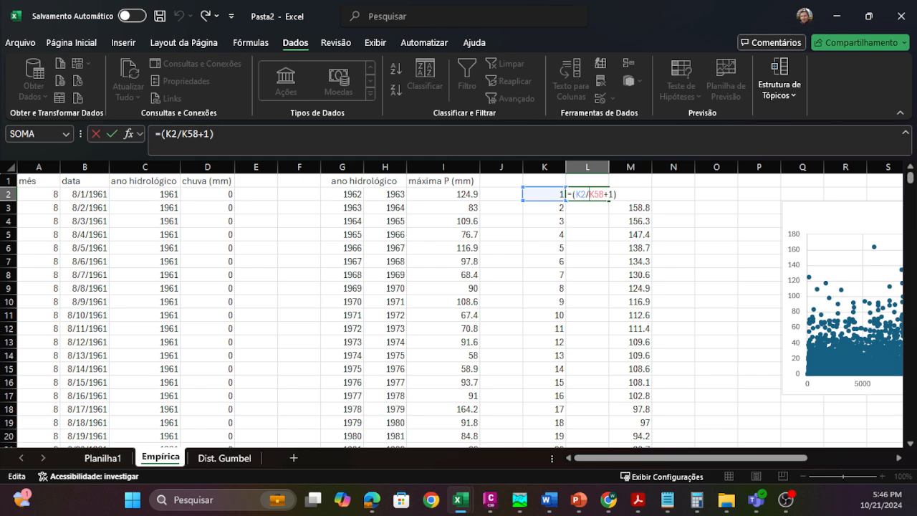
{"action": "type", "text": "("}
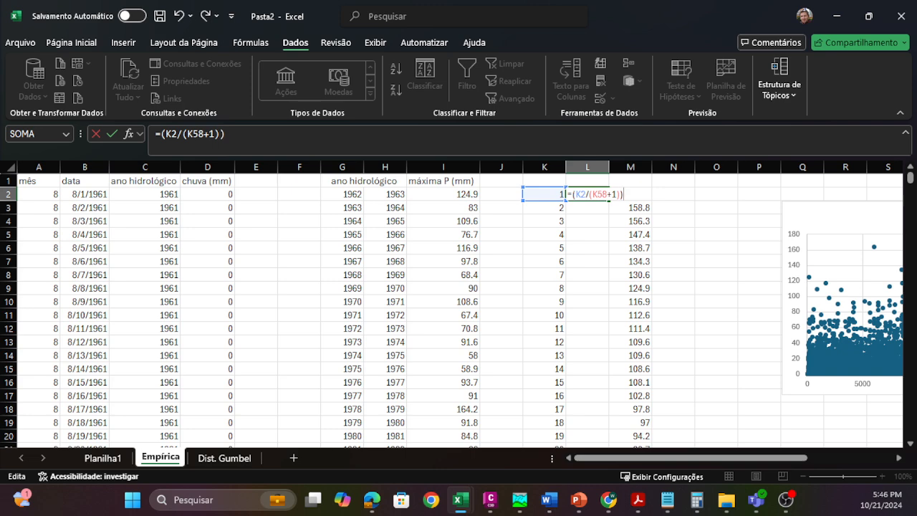
{"action": "key", "text": "ctrl+Return"}
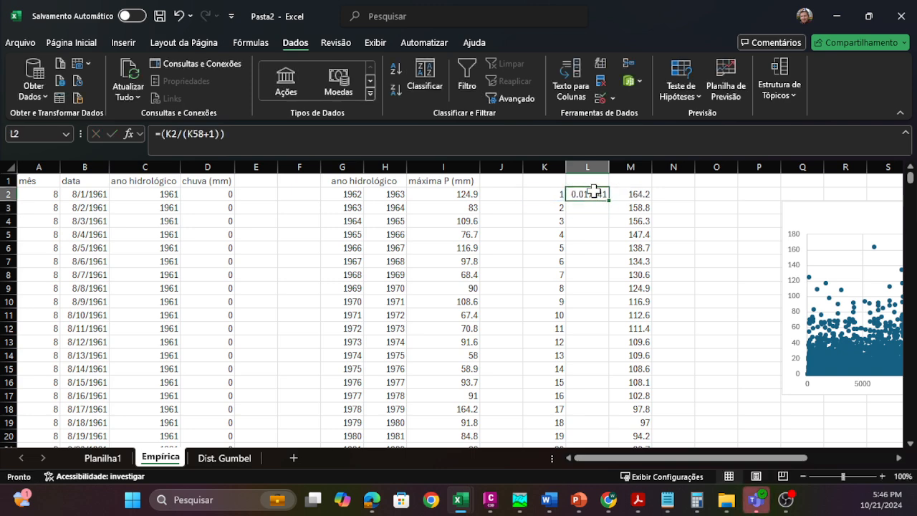
{"action": "double_click", "coordinate": [609, 201]}
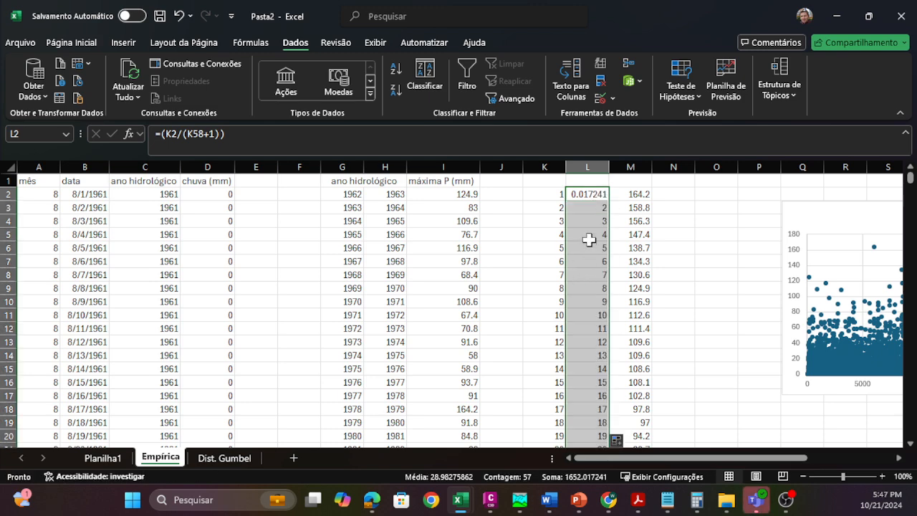
Step: Make the K58 reference absolute in L2, giving =(K2/($K$58+1)), and refill the formula down to L58
{"action": "double_click", "coordinate": [592, 196]}
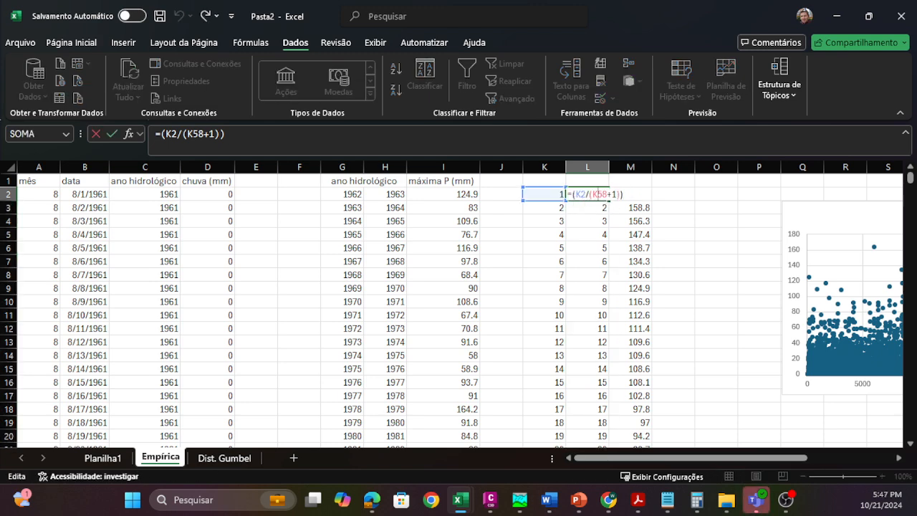
{"action": "scroll", "coordinate": [595, 194], "scroll_direction": "down", "scroll_amount": 16}
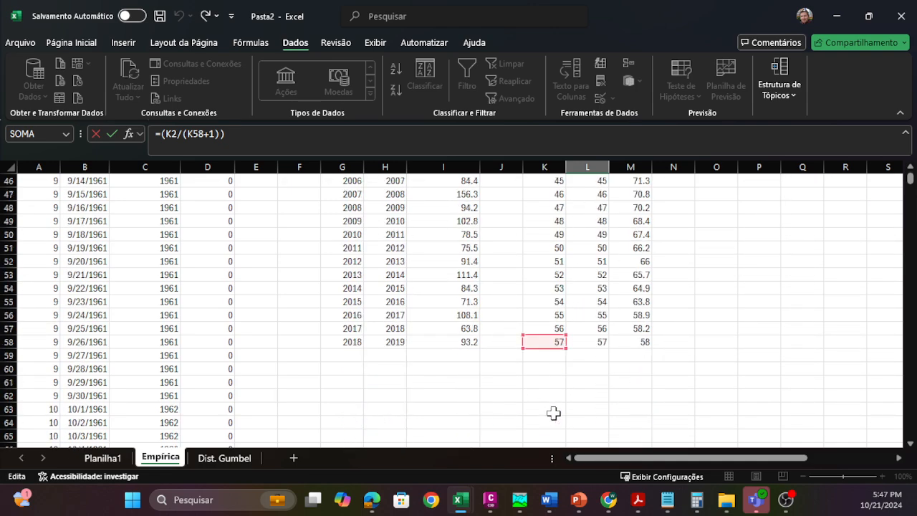
{"action": "scroll", "coordinate": [569, 304], "scroll_direction": "up", "scroll_amount": 16}
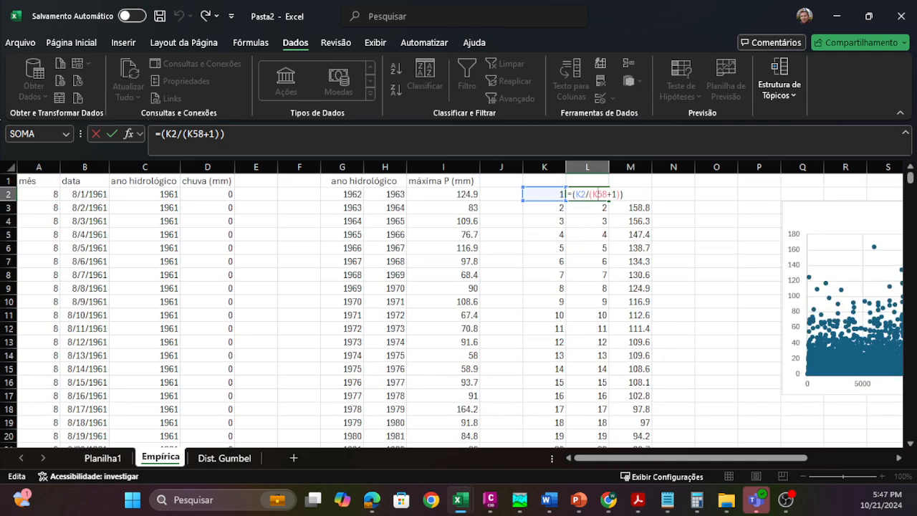
{"action": "key", "text": "F4"}
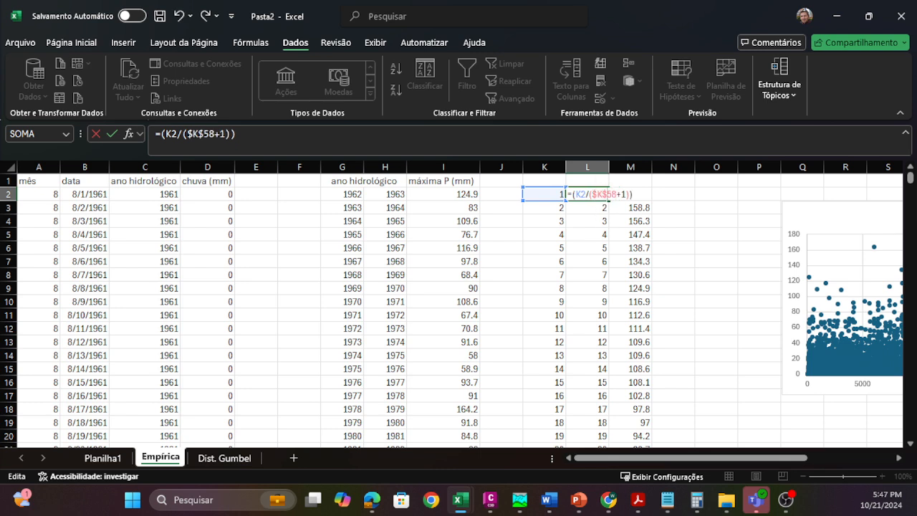
{"action": "key", "text": "ctrl+Return"}
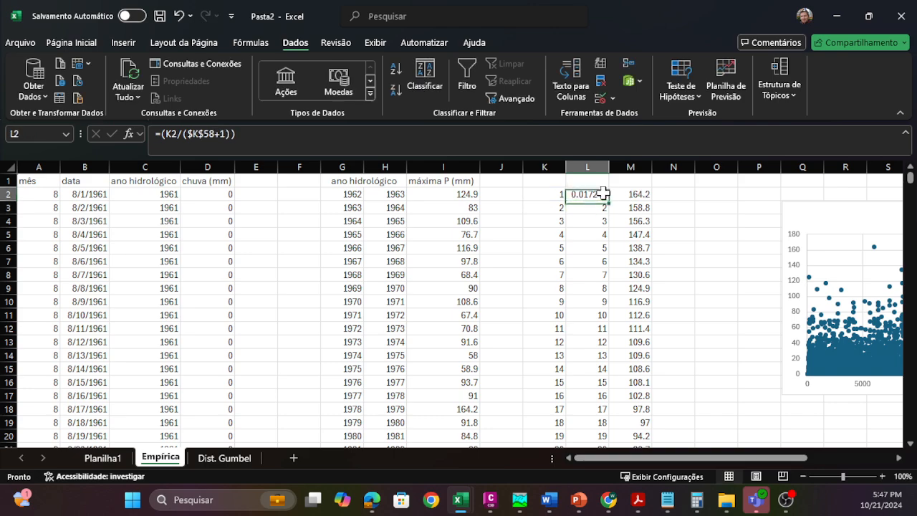
{"action": "double_click", "coordinate": [609, 201]}
{"action": "scroll", "coordinate": [594, 287], "scroll_direction": "down", "scroll_amount": 14}
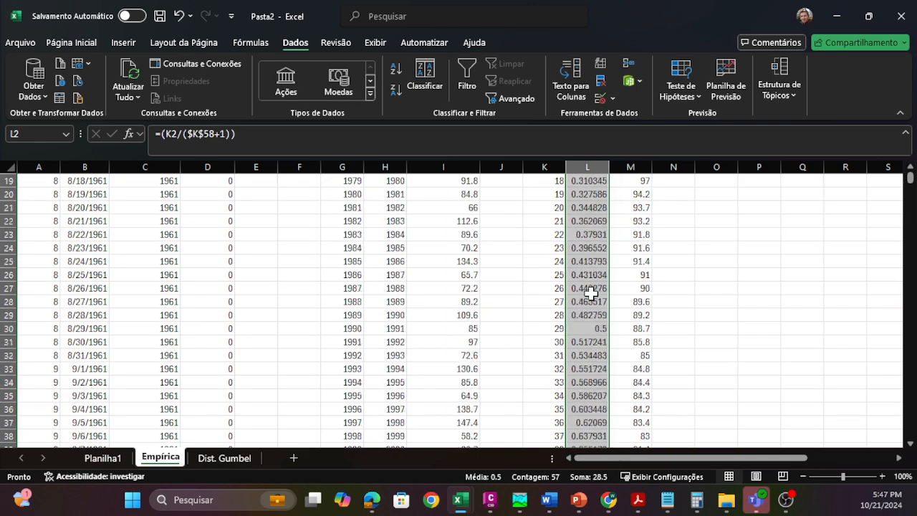
{"action": "left_click", "coordinate": [588, 383]}
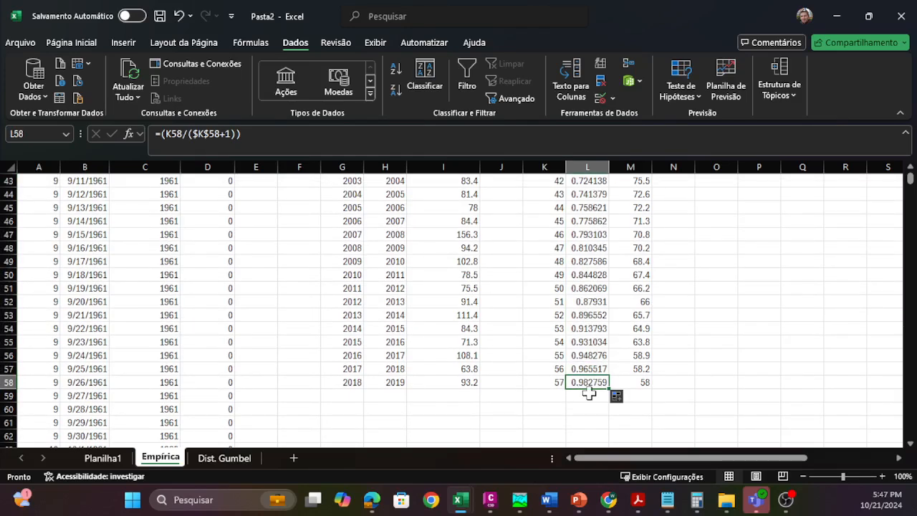
{"action": "left_click", "coordinate": [588, 394]}
{"action": "scroll", "coordinate": [588, 393], "scroll_direction": "up", "scroll_amount": 14}
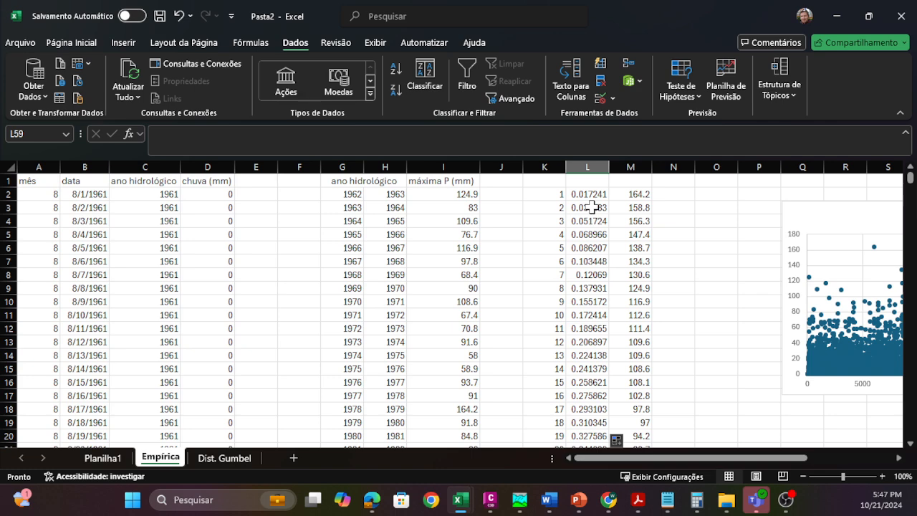
{"action": "left_click", "coordinate": [588, 194]}
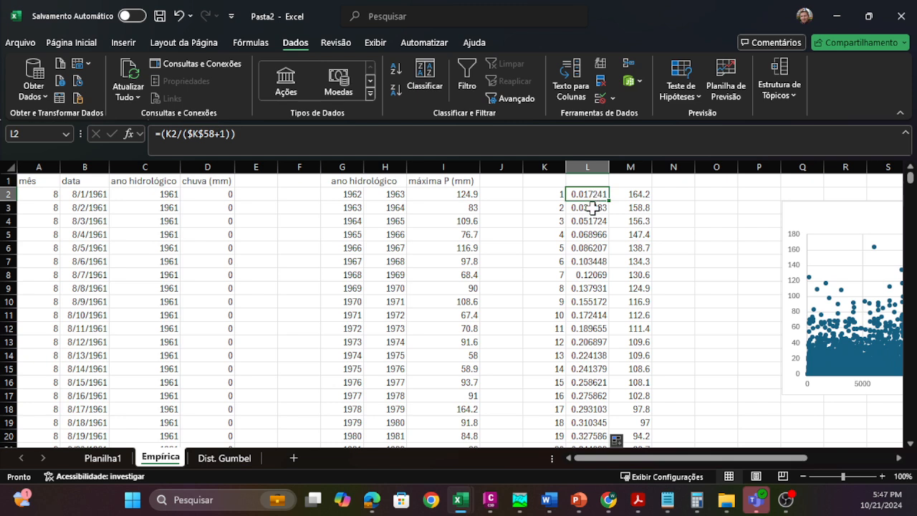
{"action": "left_click", "coordinate": [589, 207]}
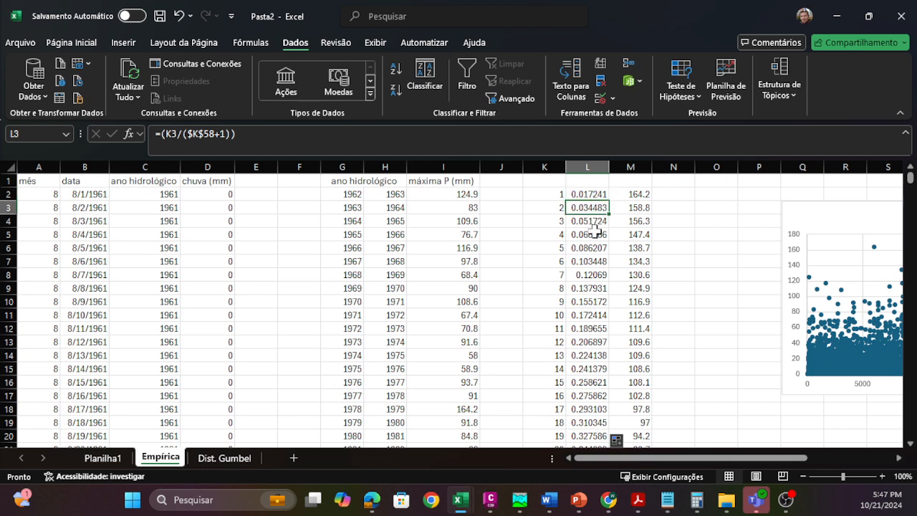
{"action": "left_click", "coordinate": [589, 223]}
Step: Add the header "Risco (probabilidade)" in L1 and widen column L to fit it
{"action": "left_click_drag", "start_coordinate": [736, 457], "coordinate": [779, 462]}
{"action": "left_click", "coordinate": [560, 219]}
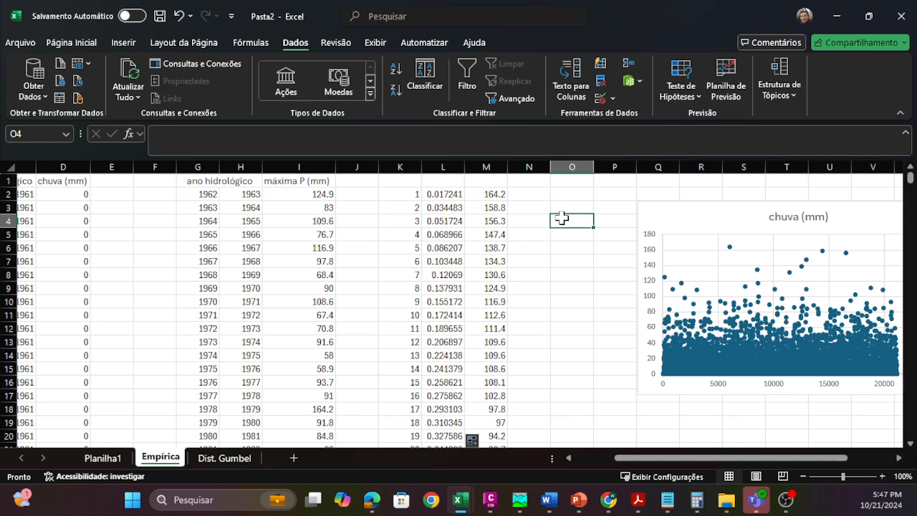
{"action": "left_click", "coordinate": [445, 182]}
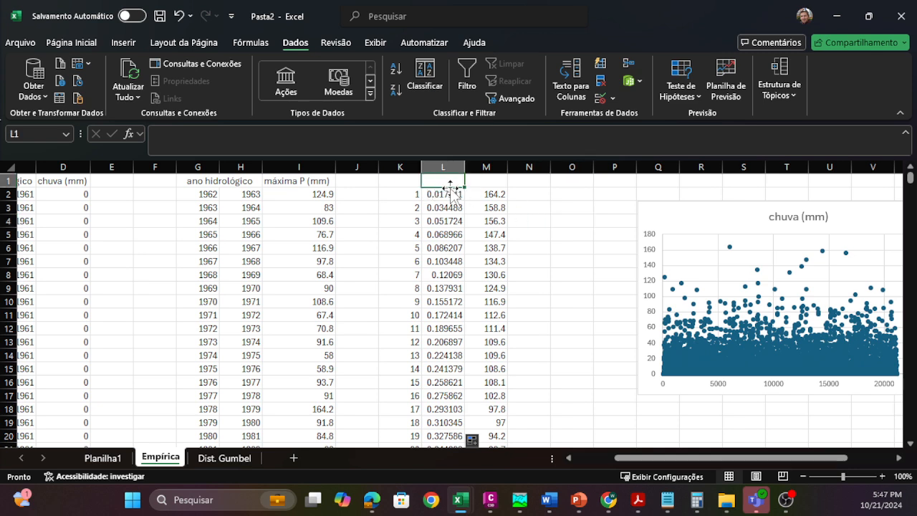
{"action": "type", "text": "Risco (prob"}
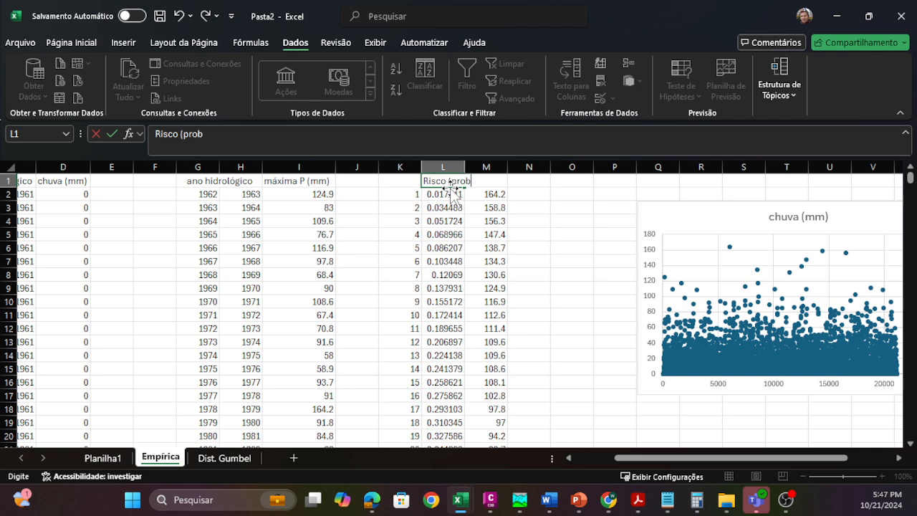
{"action": "type", "text": "abilidad"}
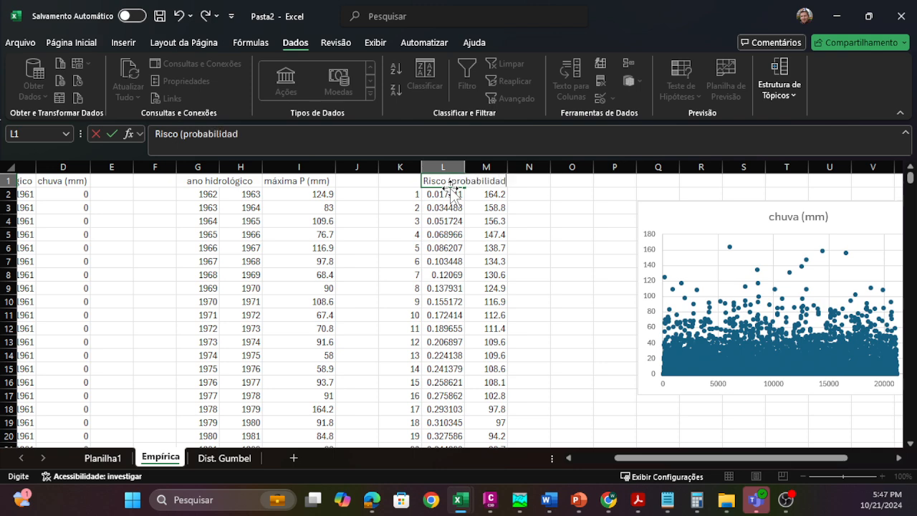
{"action": "type", "text": "e)"}
{"action": "key", "text": "Return"}
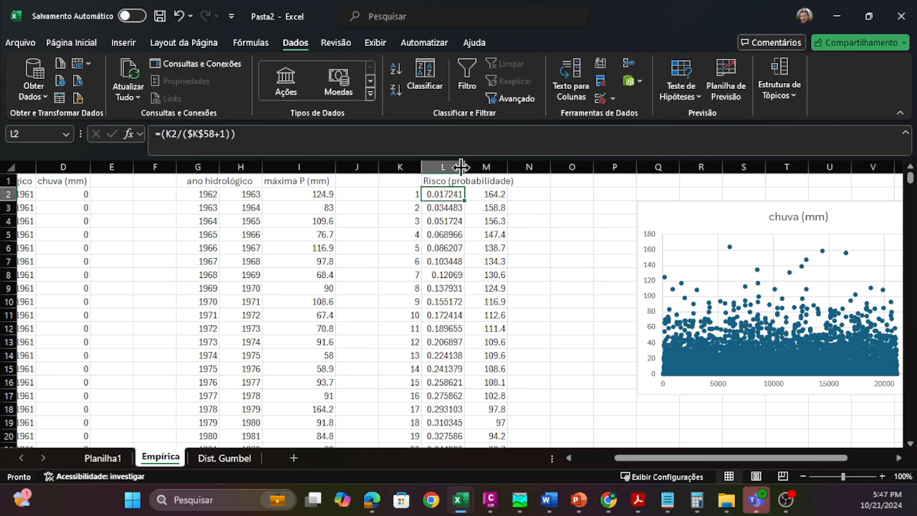
{"action": "double_click", "coordinate": [464, 166]}
Step: Label the sorted maxima with the header "P (mm)" in M1
{"action": "left_click", "coordinate": [545, 181]}
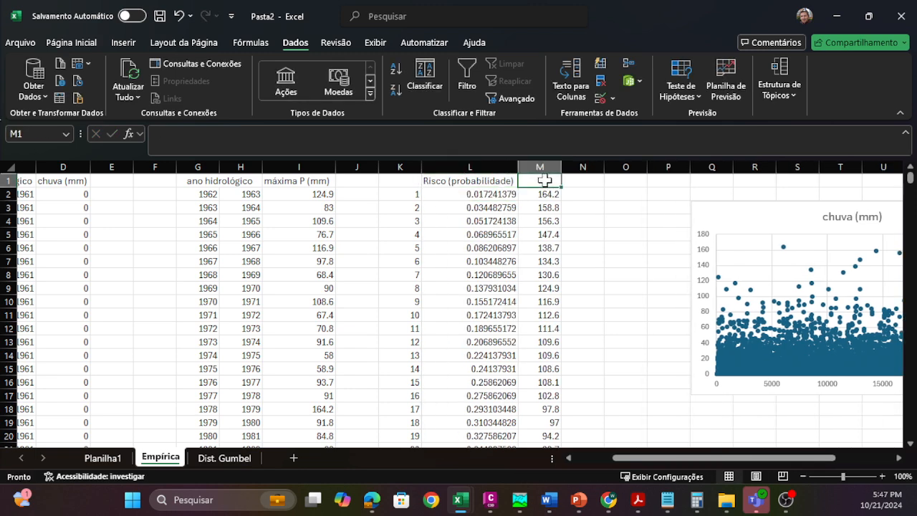
{"action": "type", "text": "P (mm)"}
{"action": "key", "text": "Return"}
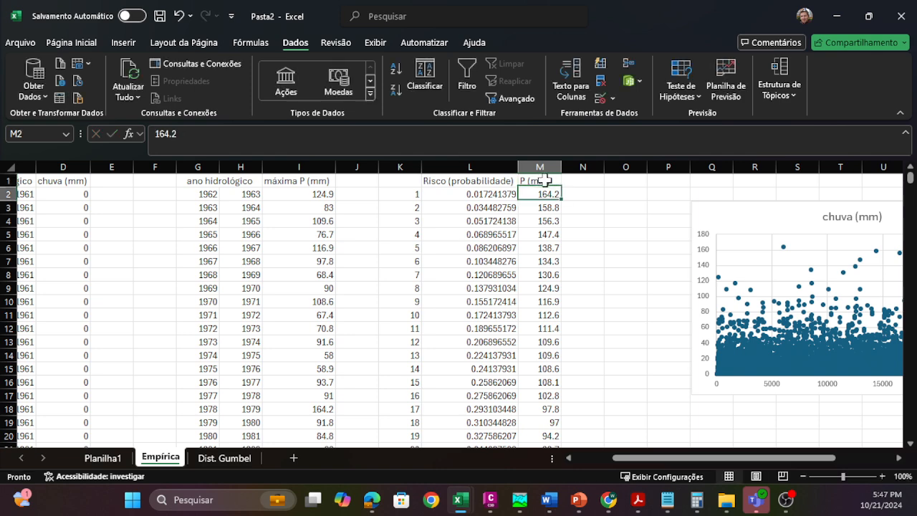
{"action": "left_click", "coordinate": [591, 219]}
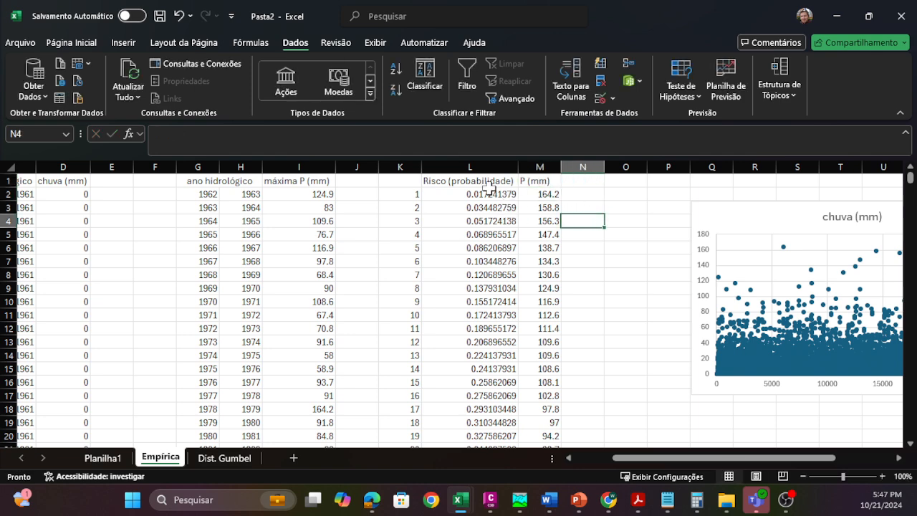
Step: Insert a markers-only scatter chart of L1:M58 and place it beside the last rows of the data, just past column M
{"action": "left_click_drag", "start_coordinate": [490, 188], "coordinate": [528, 422]}
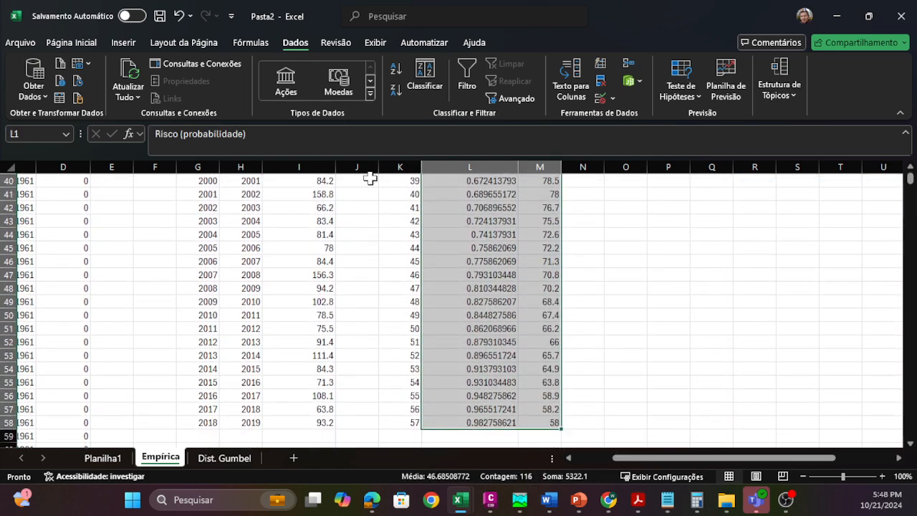
{"action": "left_click", "coordinate": [123, 45]}
{"action": "left_click", "coordinate": [368, 97]}
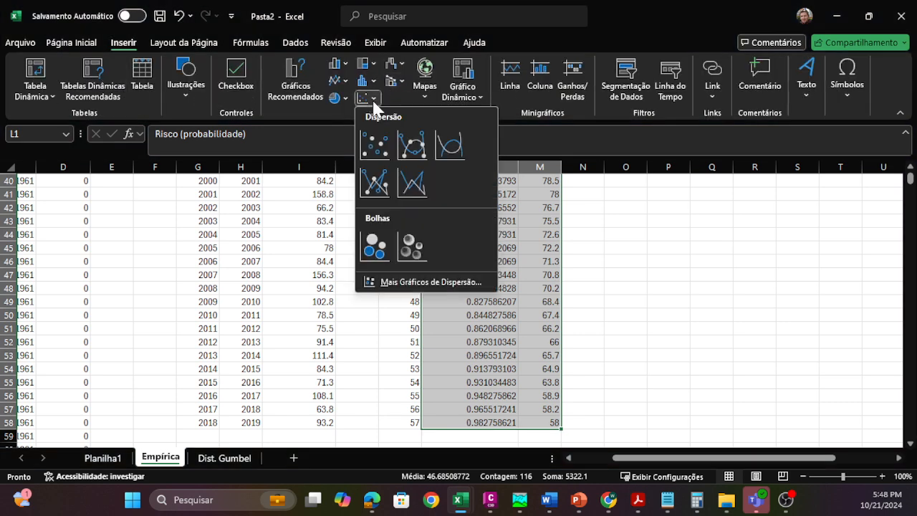
{"action": "left_click", "coordinate": [377, 140]}
{"action": "left_click_drag", "start_coordinate": [422, 232], "coordinate": [647, 211]}
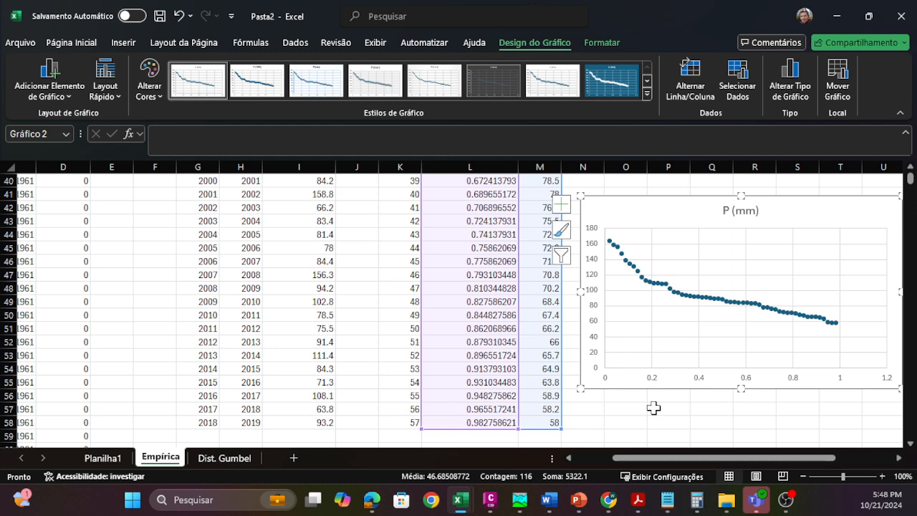
{"action": "left_click", "coordinate": [614, 408]}
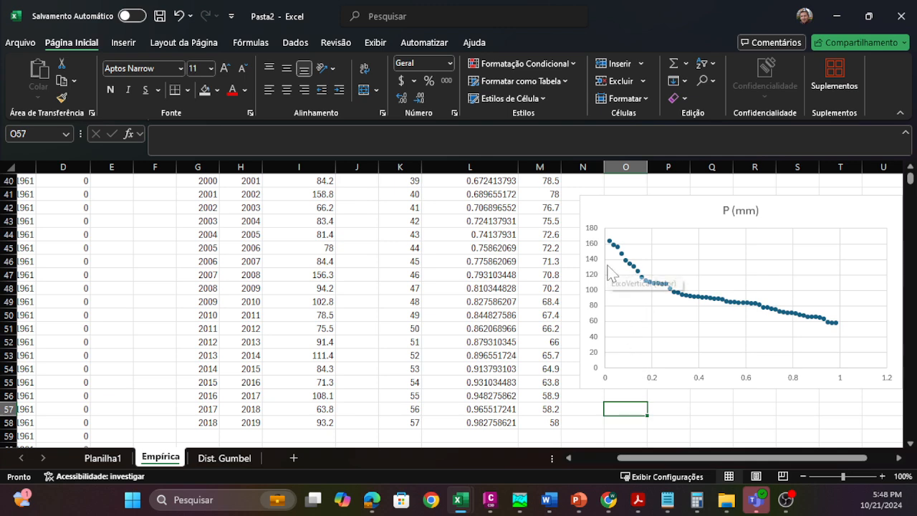
{"action": "scroll", "coordinate": [558, 290], "scroll_direction": "up", "scroll_amount": 9}
{"action": "scroll", "coordinate": [561, 293], "scroll_direction": "up", "scroll_amount": 1}
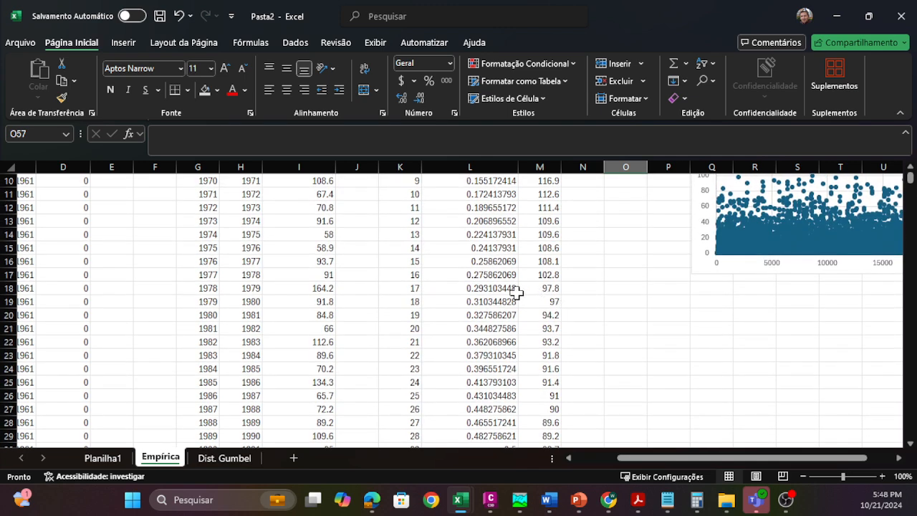
{"action": "scroll", "coordinate": [500, 308], "scroll_direction": "down", "scroll_amount": 2}
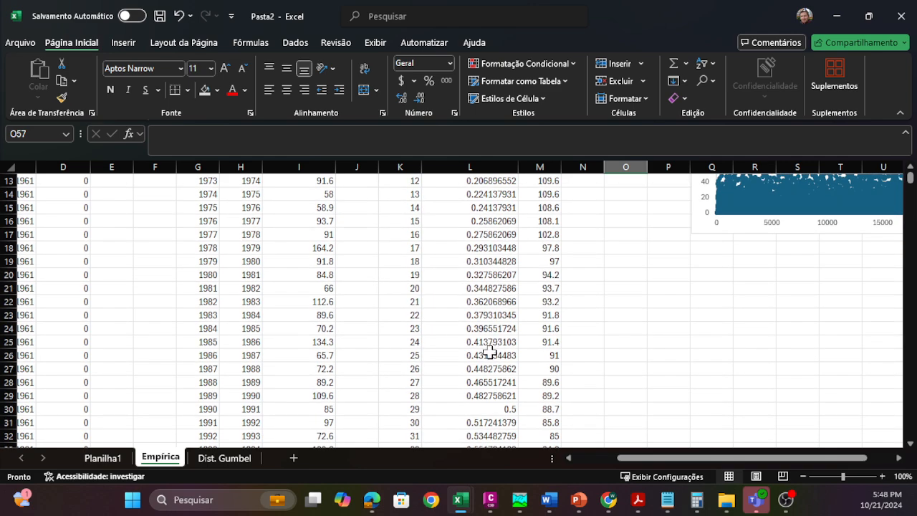
Step: Examine the risk and rainfall pairs in columns L and M, including the 0.5 risk row, against the P (mm) scatter chart
{"action": "left_click_drag", "start_coordinate": [494, 369], "coordinate": [548, 370]}
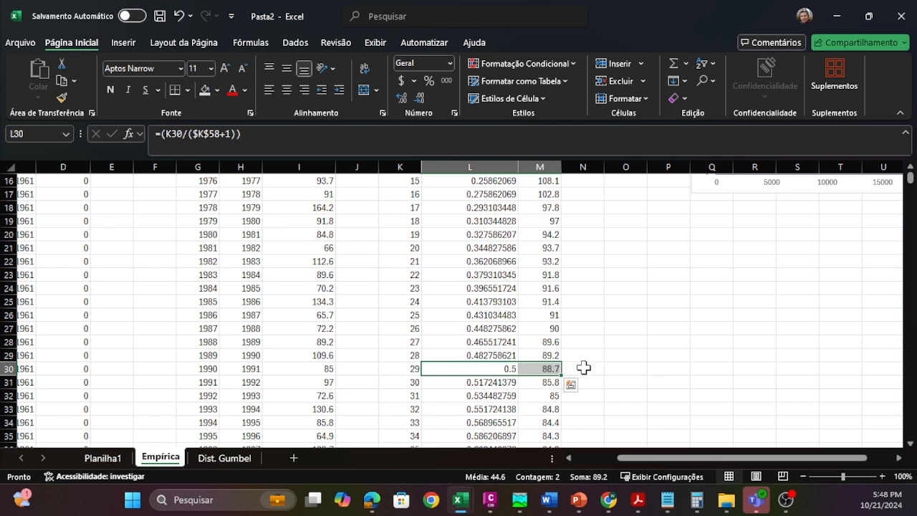
{"action": "left_click", "coordinate": [608, 371]}
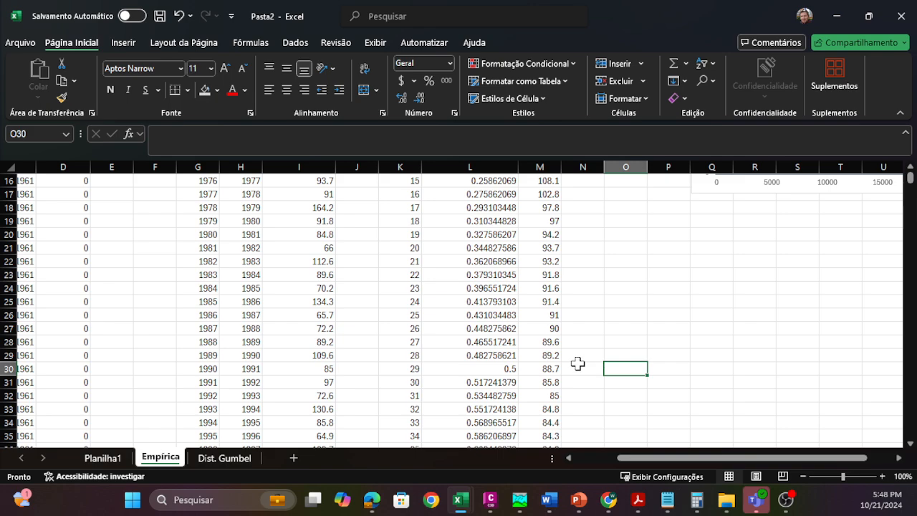
{"action": "scroll", "coordinate": [577, 364], "scroll_direction": "down", "scroll_amount": 1}
{"action": "scroll", "coordinate": [578, 363], "scroll_direction": "down", "scroll_amount": 8}
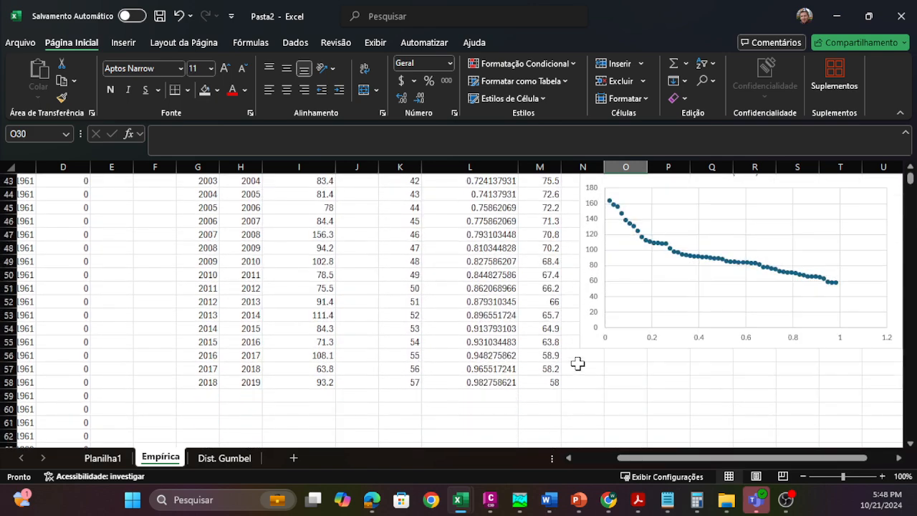
{"action": "scroll", "coordinate": [578, 363], "scroll_direction": "up", "scroll_amount": 9}
{"action": "scroll", "coordinate": [578, 363], "scroll_direction": "up", "scroll_amount": 5}
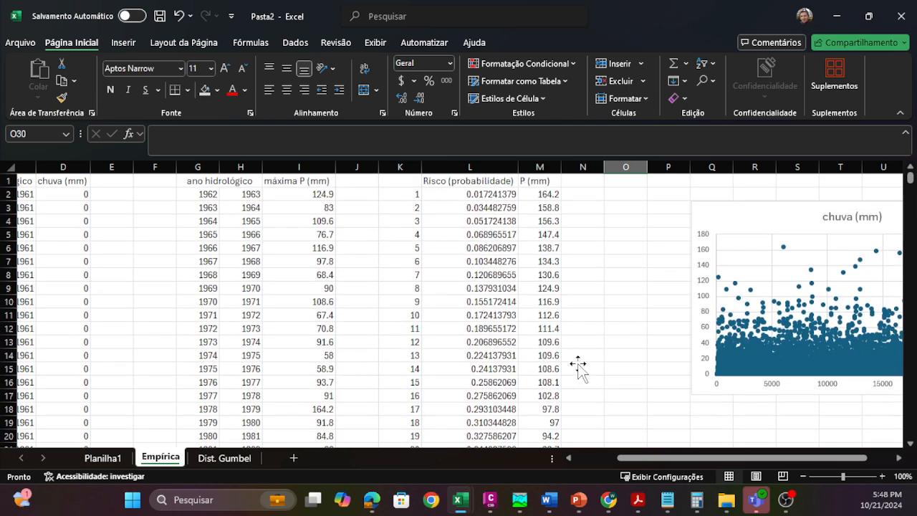
{"action": "scroll", "coordinate": [578, 363], "scroll_direction": "down", "scroll_amount": 11}
{"action": "scroll", "coordinate": [577, 365], "scroll_direction": "down", "scroll_amount": 2}
{"action": "scroll", "coordinate": [577, 365], "scroll_direction": "up", "scroll_amount": 13}
{"action": "left_click", "coordinate": [584, 301]}
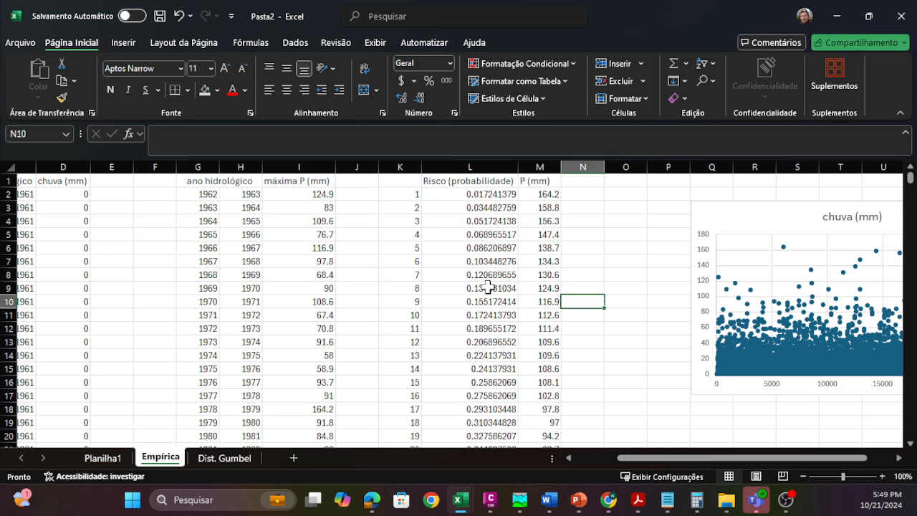
{"action": "scroll", "coordinate": [457, 286], "scroll_direction": "down", "scroll_amount": 14}
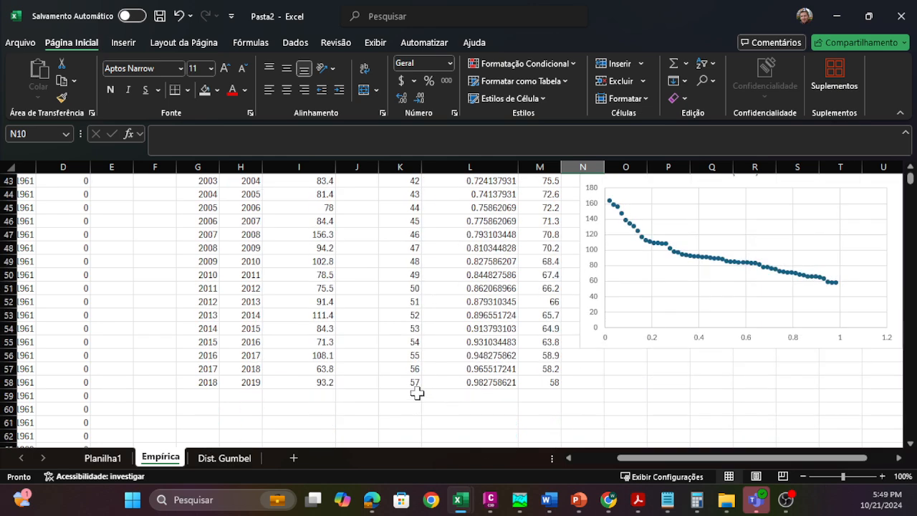
{"action": "scroll", "coordinate": [543, 385], "scroll_direction": "up", "scroll_amount": 3}
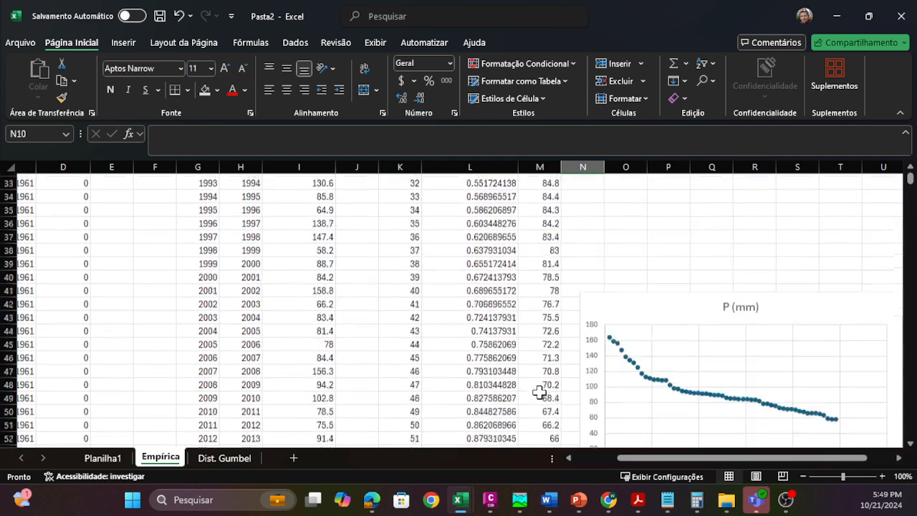
{"action": "scroll", "coordinate": [516, 373], "scroll_direction": "down", "scroll_amount": 4}
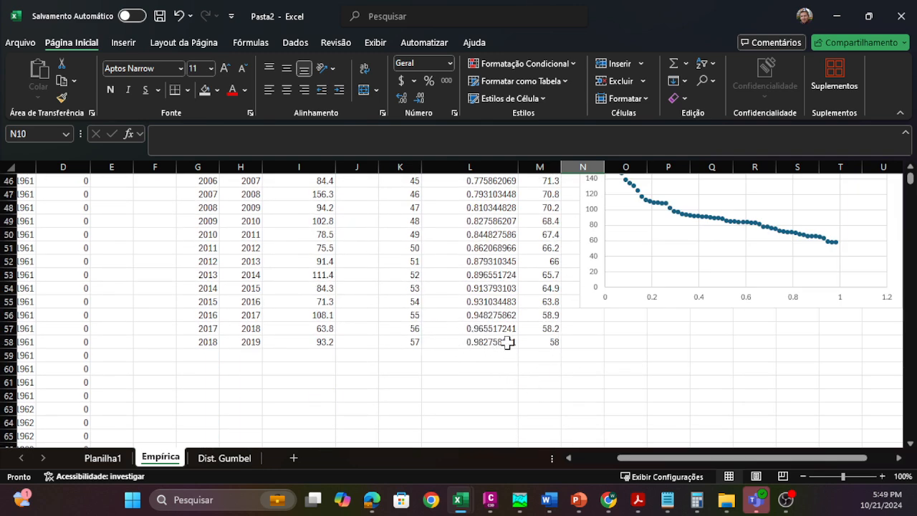
{"action": "scroll", "coordinate": [522, 345], "scroll_direction": "up", "scroll_amount": 5}
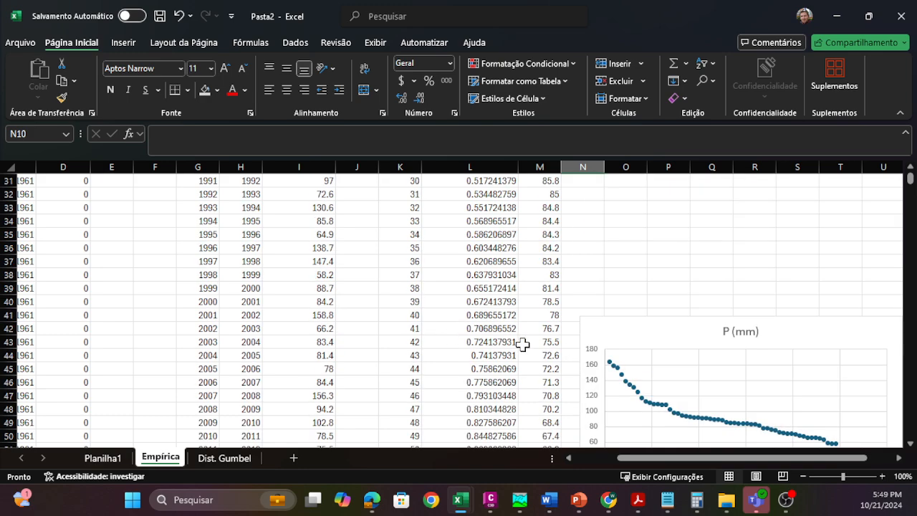
{"action": "scroll", "coordinate": [522, 344], "scroll_direction": "up", "scroll_amount": 10}
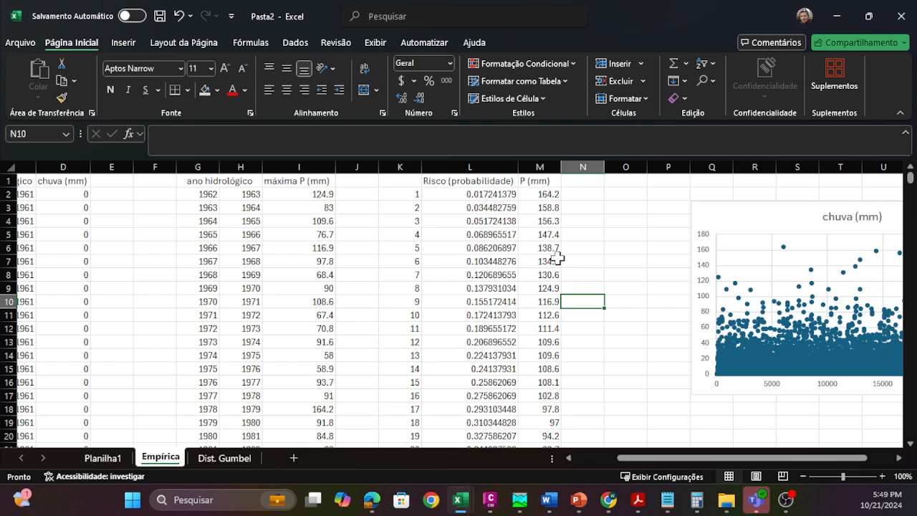
{"action": "left_click", "coordinate": [625, 301]}
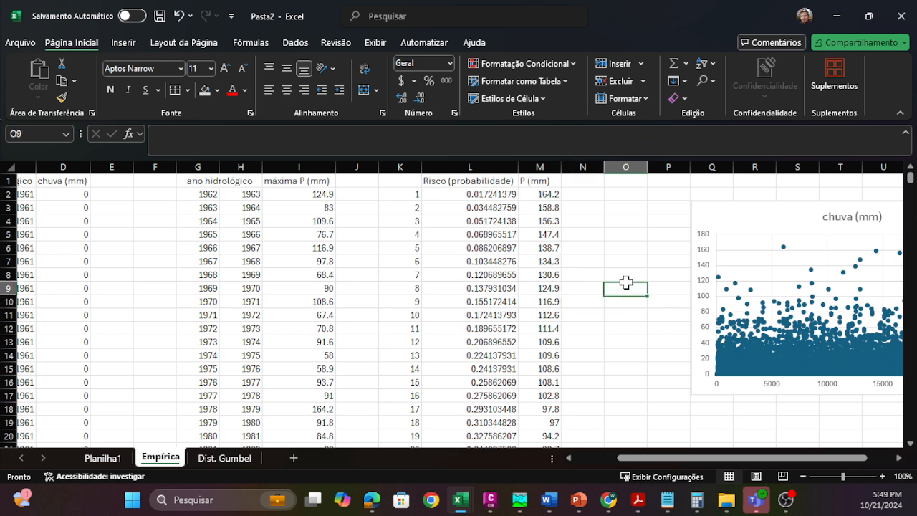
{"action": "left_click_drag", "start_coordinate": [598, 287], "coordinate": [621, 293]}
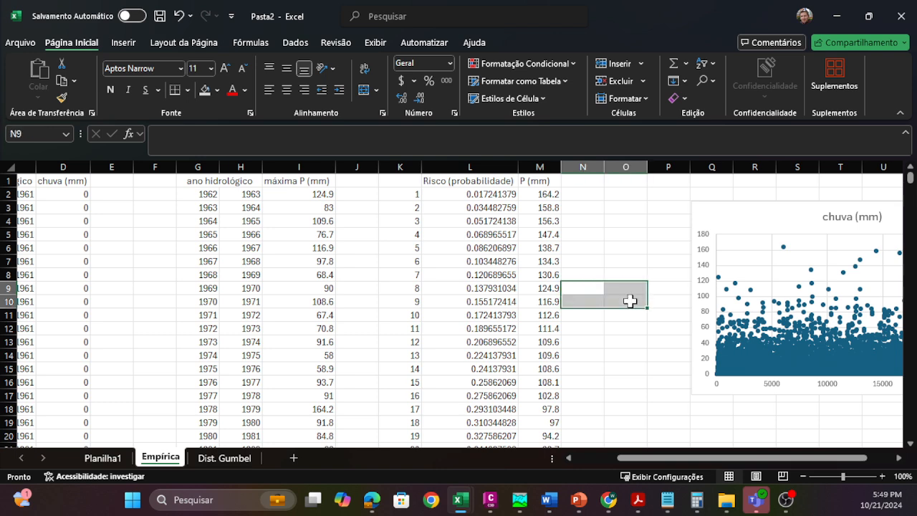
{"action": "left_click", "coordinate": [630, 301]}
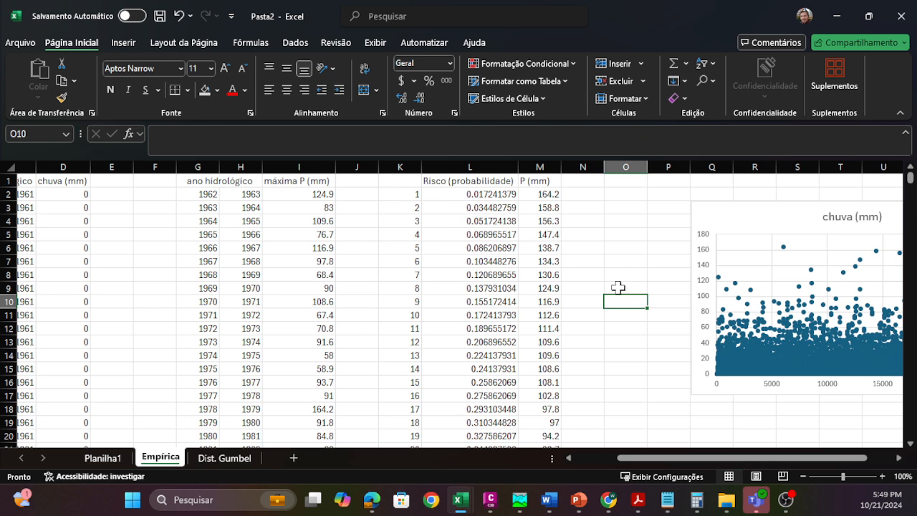
{"action": "left_click_drag", "start_coordinate": [616, 289], "coordinate": [620, 304]}
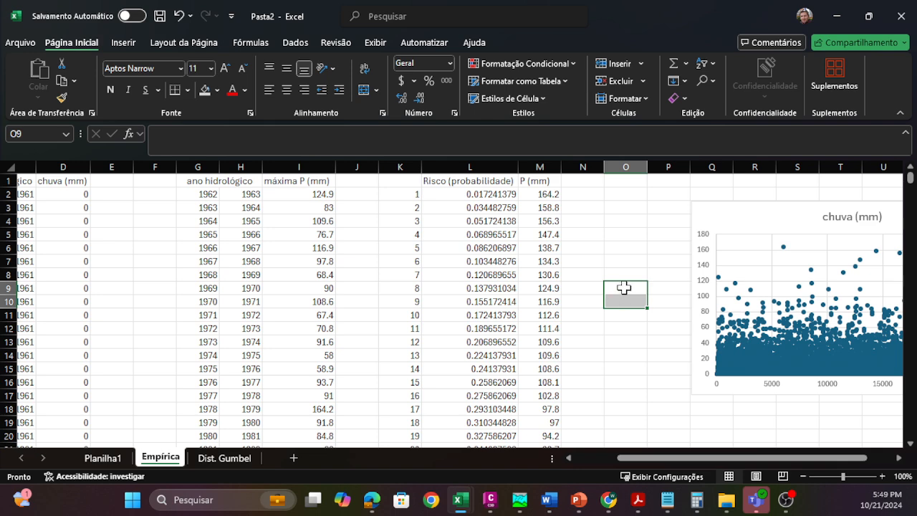
{"action": "left_click", "coordinate": [624, 287]}
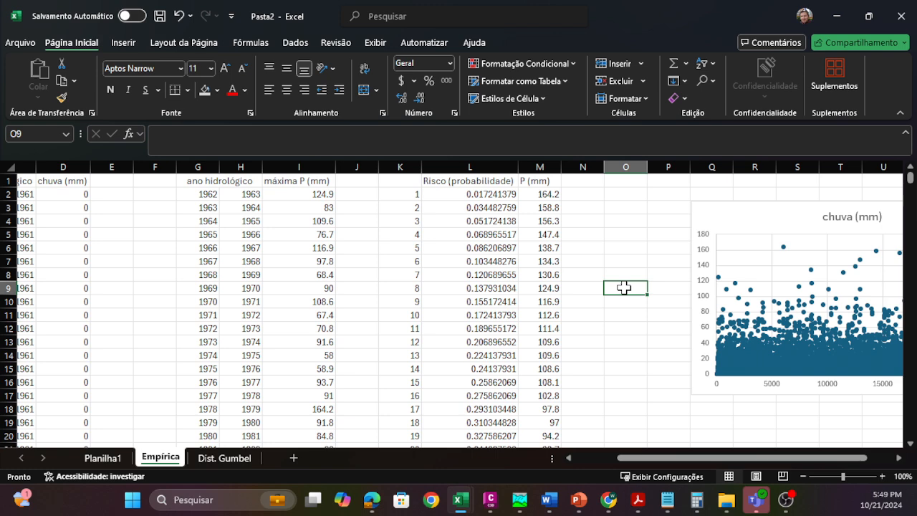
{"action": "left_click", "coordinate": [635, 275]}
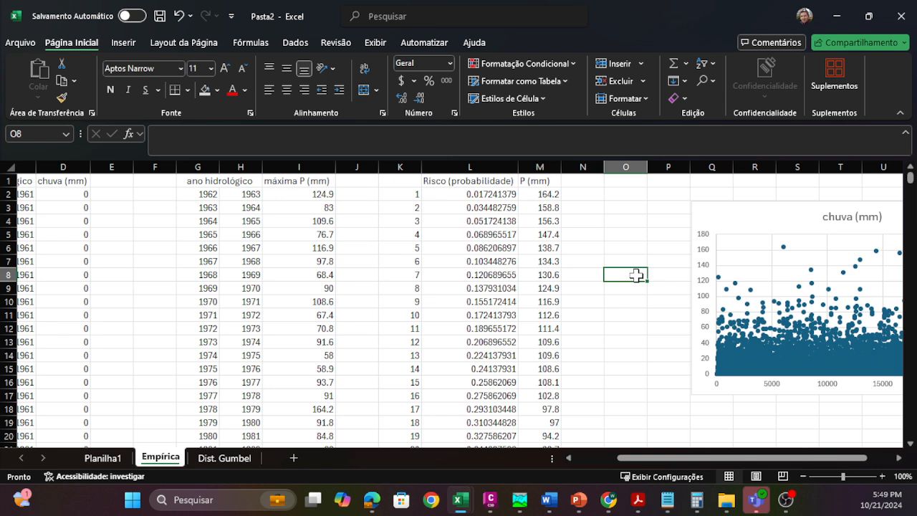
Step: Open the Dist. Gumbel sheet and examine the cumulative and exceedance formulas, the expression for y, and the scale parameter α note
{"action": "left_click", "coordinate": [236, 460]}
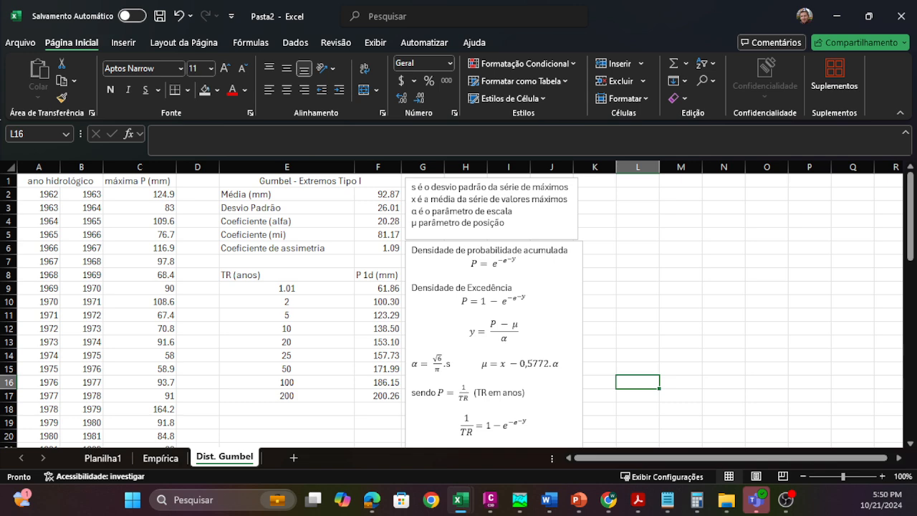
{"action": "left_click_drag", "start_coordinate": [414, 251], "coordinate": [548, 255]}
{"action": "left_click", "coordinate": [522, 264]}
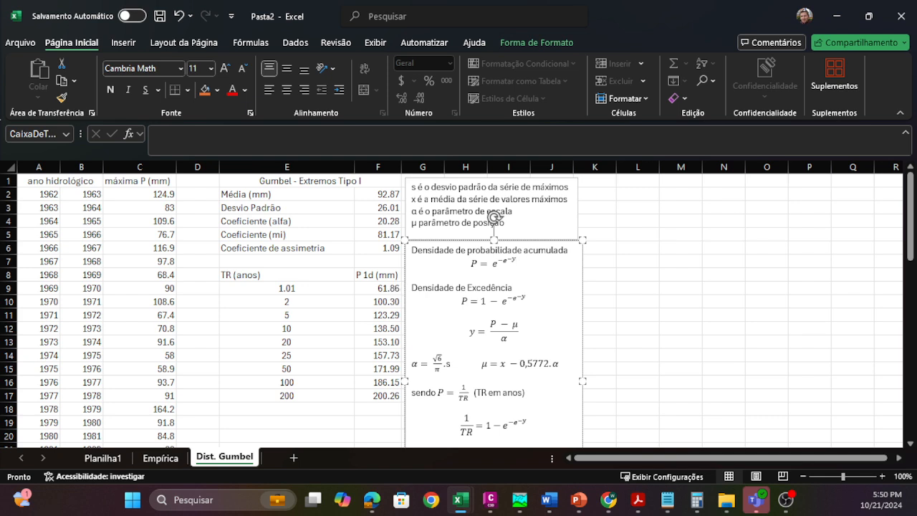
{"action": "left_click_drag", "start_coordinate": [455, 287], "coordinate": [513, 287]}
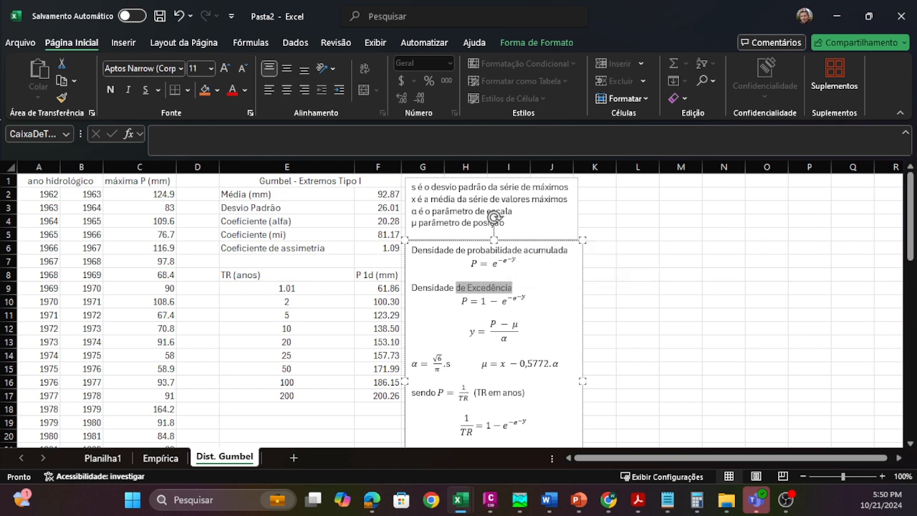
{"action": "key", "text": "Down"}
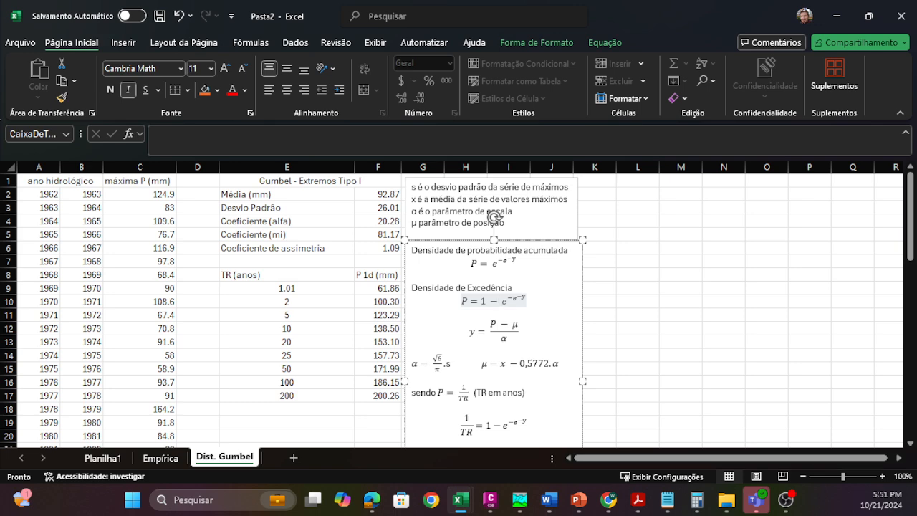
{"action": "left_click_drag", "start_coordinate": [519, 324], "coordinate": [505, 337]}
{"action": "left_click", "coordinate": [502, 339]}
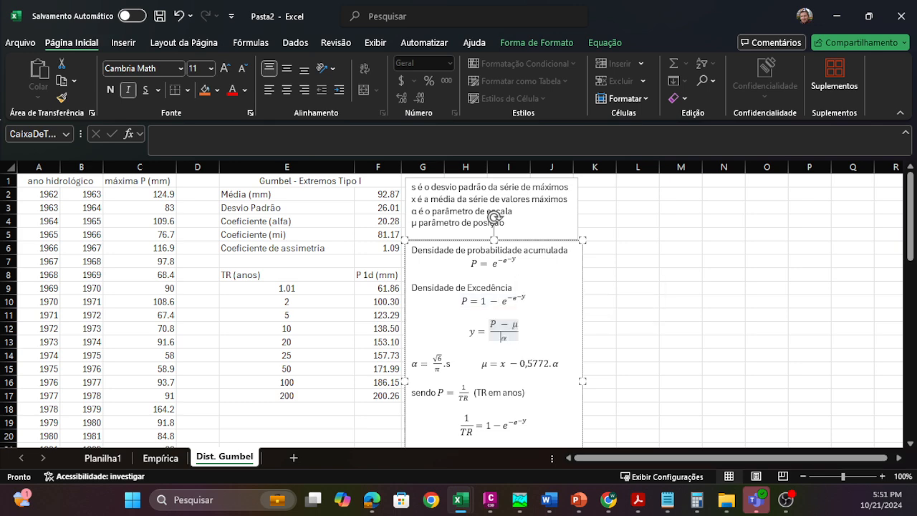
{"action": "left_click", "coordinate": [637, 267]}
{"action": "left_click", "coordinate": [519, 329]}
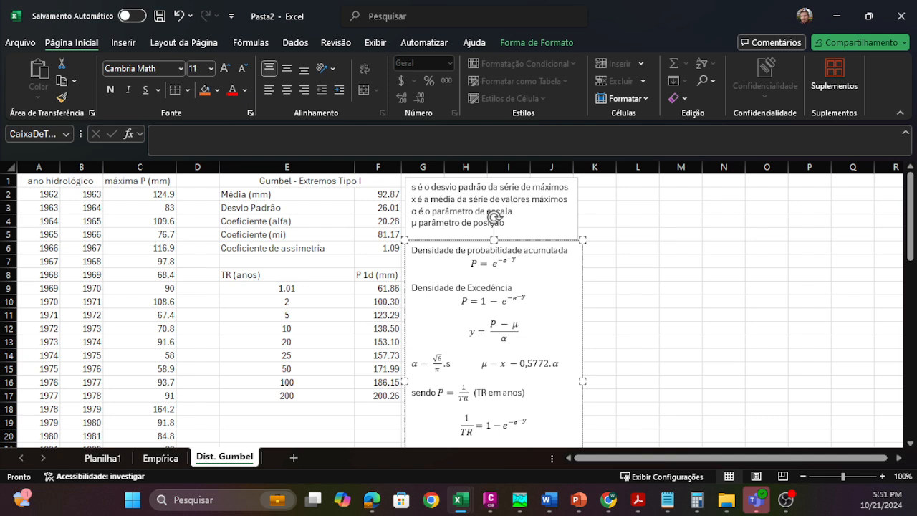
{"action": "left_click", "coordinate": [494, 217]}
{"action": "triple_click", "coordinate": [494, 213]}
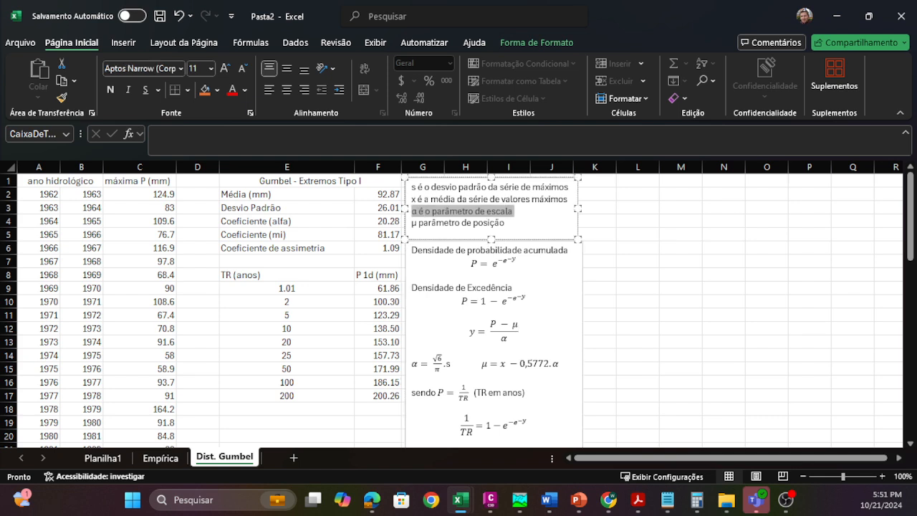
{"action": "left_click", "coordinate": [637, 266]}
Step: Examine the relation P = 1/TR in the formulas text box alongside the exceedance formula
{"action": "scroll", "coordinate": [459, 308], "scroll_direction": "down", "scroll_amount": 2}
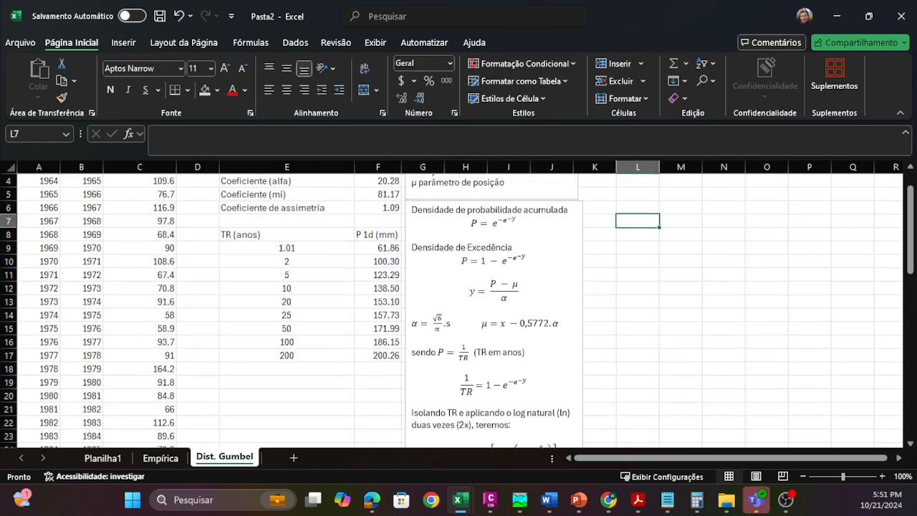
{"action": "left_click_drag", "start_coordinate": [421, 312], "coordinate": [426, 313]}
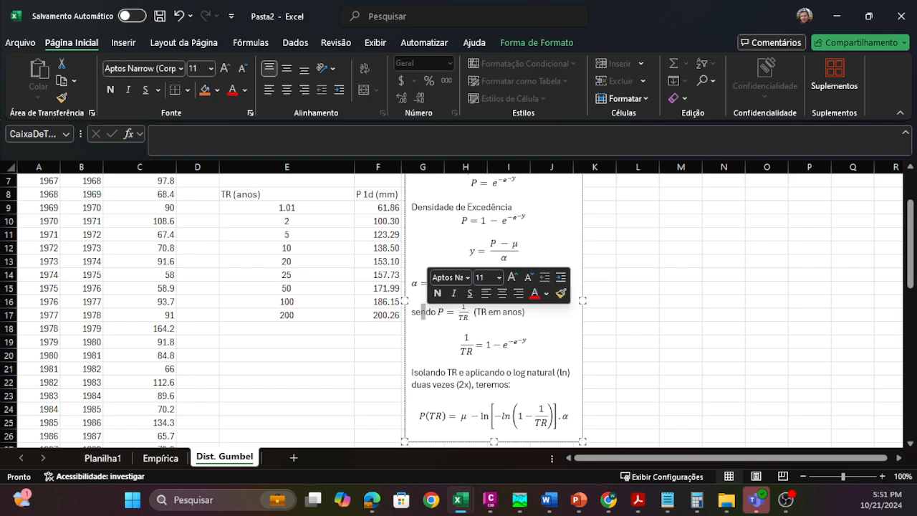
{"action": "left_click", "coordinate": [446, 313]}
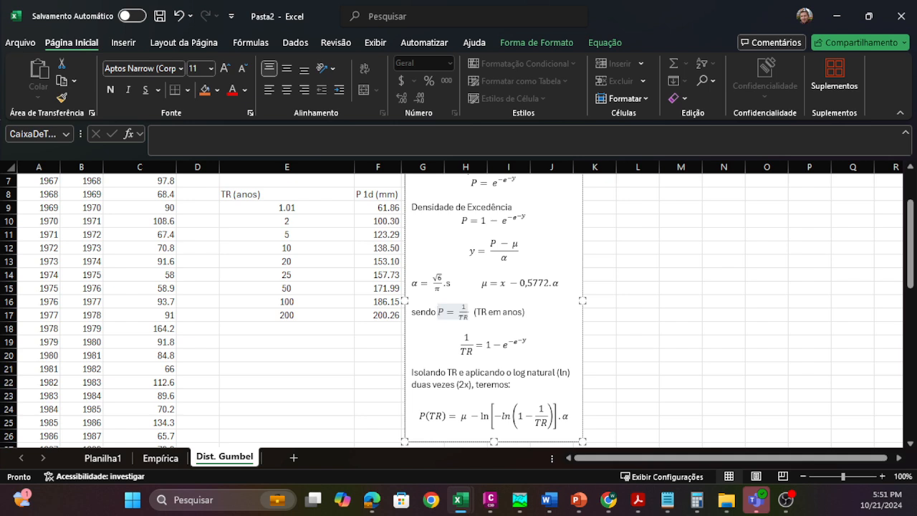
{"action": "scroll", "coordinate": [494, 217], "scroll_direction": "up", "scroll_amount": 2}
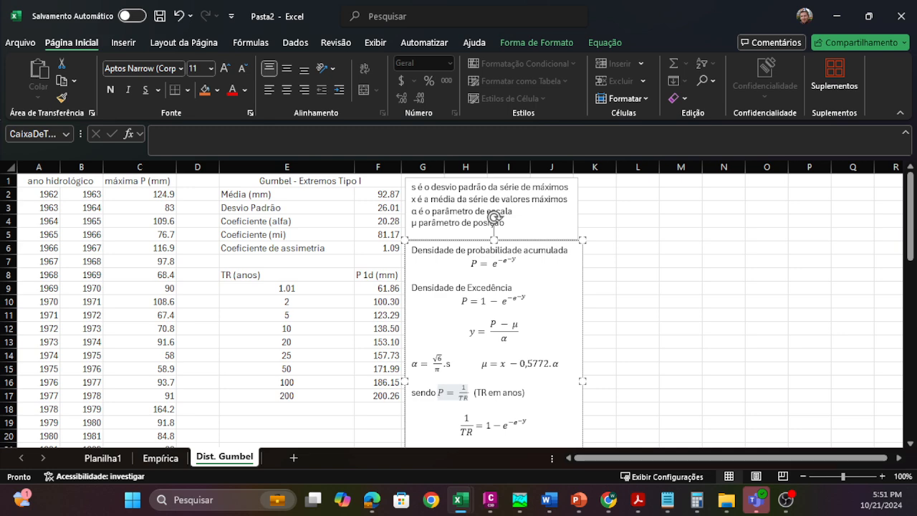
{"action": "left_click", "coordinate": [461, 301]}
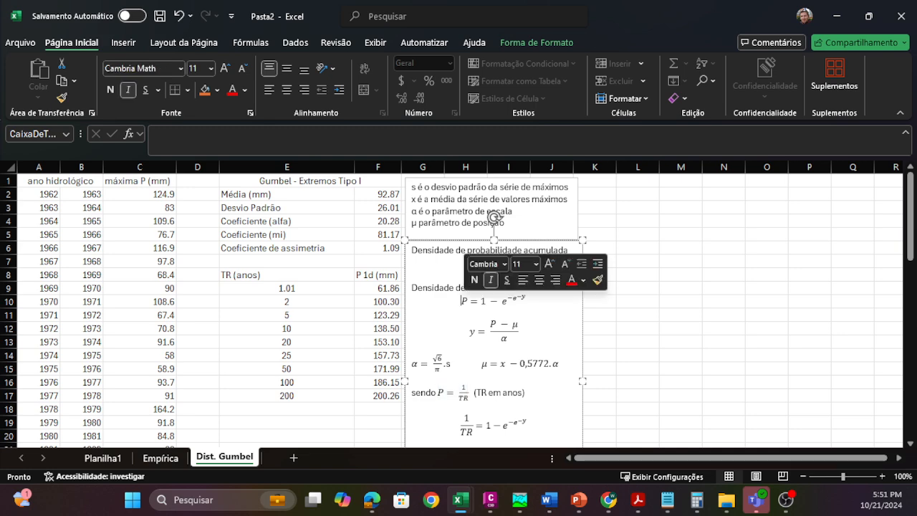
Step: Review the derivation from the exceedance formula through the double natural logarithm to the final P(TR) equation
{"action": "scroll", "coordinate": [461, 301], "scroll_direction": "down", "scroll_amount": 2}
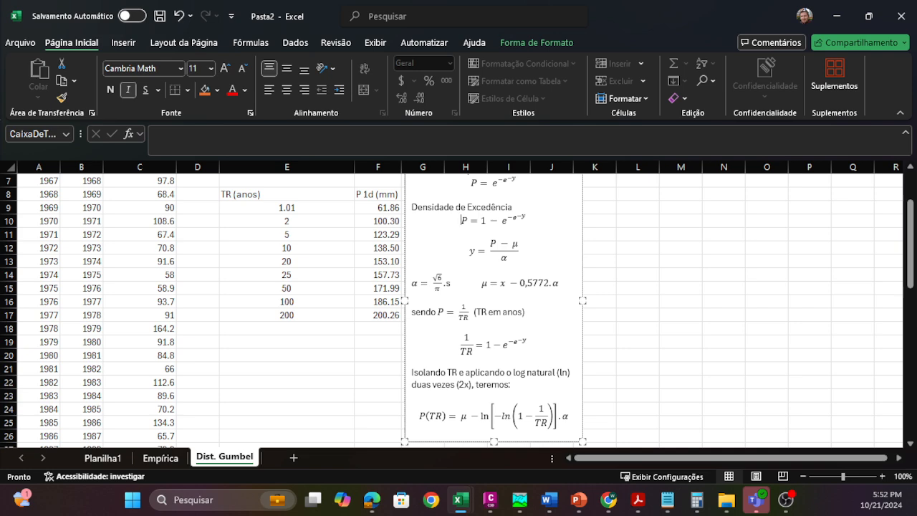
{"action": "scroll", "coordinate": [459, 308], "scroll_direction": "down", "scroll_amount": 1}
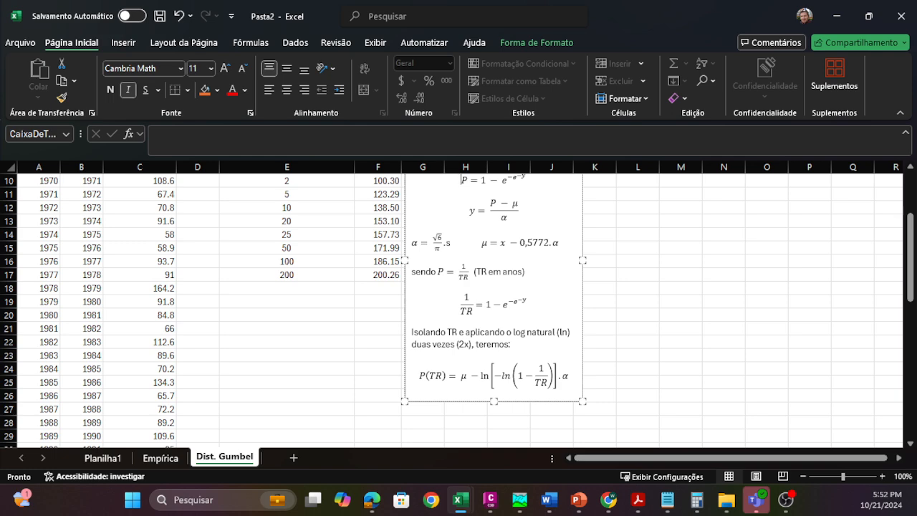
{"action": "scroll", "coordinate": [494, 218], "scroll_direction": "up", "scroll_amount": 3}
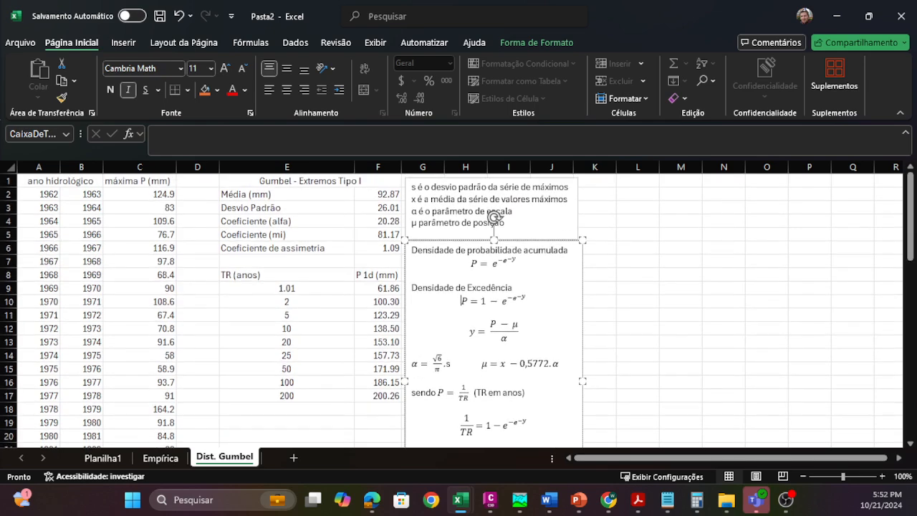
{"action": "scroll", "coordinate": [494, 217], "scroll_direction": "down", "scroll_amount": 4}
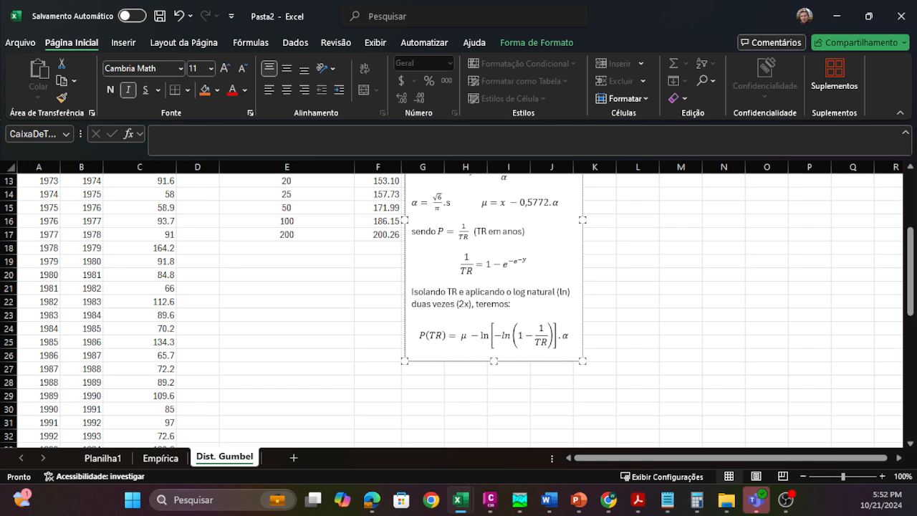
{"action": "scroll", "coordinate": [459, 308], "scroll_direction": "up", "scroll_amount": 2}
{"action": "scroll", "coordinate": [458, 308], "scroll_direction": "down", "scroll_amount": 1}
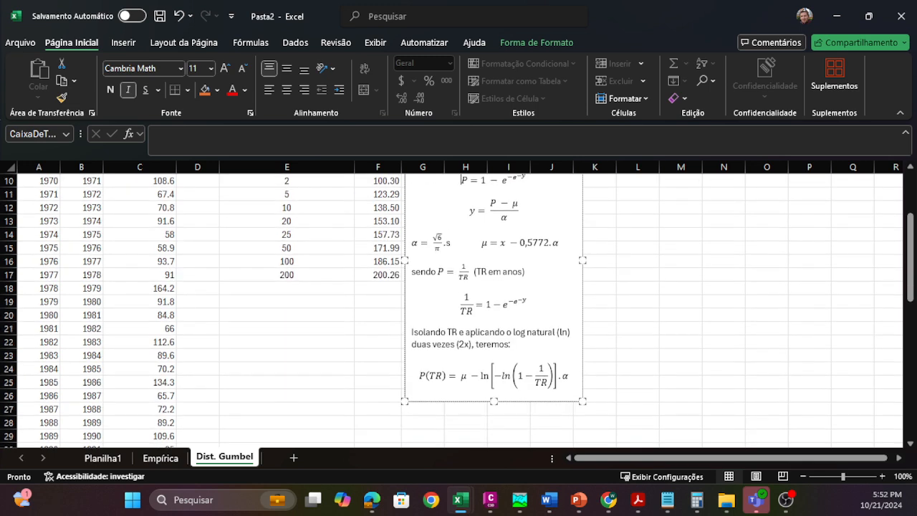
{"action": "scroll", "coordinate": [493, 217], "scroll_direction": "up", "scroll_amount": 3}
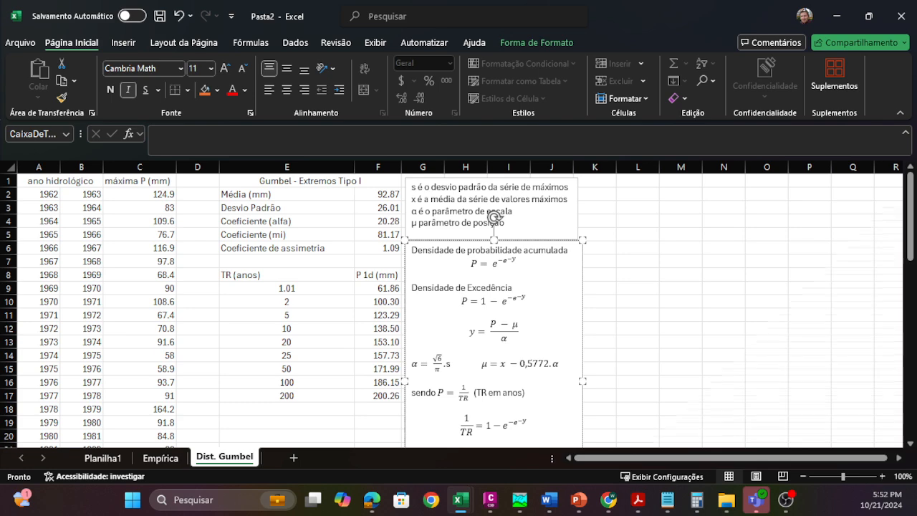
{"action": "scroll", "coordinate": [494, 217], "scroll_direction": "down", "scroll_amount": 3}
{"action": "scroll", "coordinate": [495, 178], "scroll_direction": "up", "scroll_amount": 2}
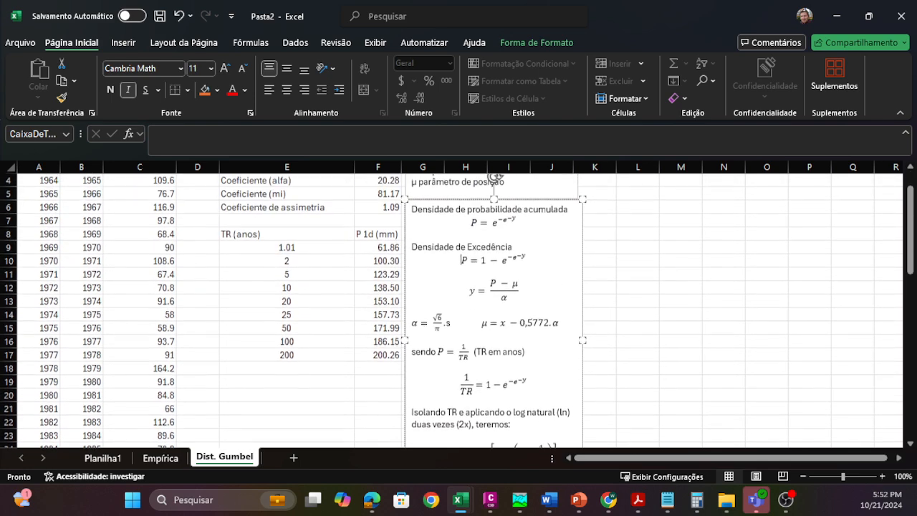
Step: Review the final P(TR) equation in the formulas text box alongside the return period table and the parameter definitions
{"action": "scroll", "coordinate": [494, 178], "scroll_direction": "down", "scroll_amount": 3}
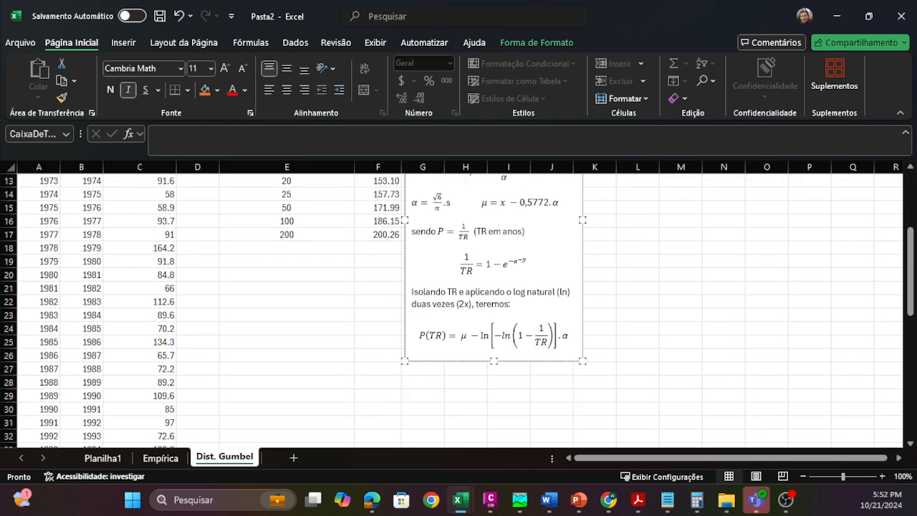
{"action": "scroll", "coordinate": [494, 177], "scroll_direction": "up", "scroll_amount": 1}
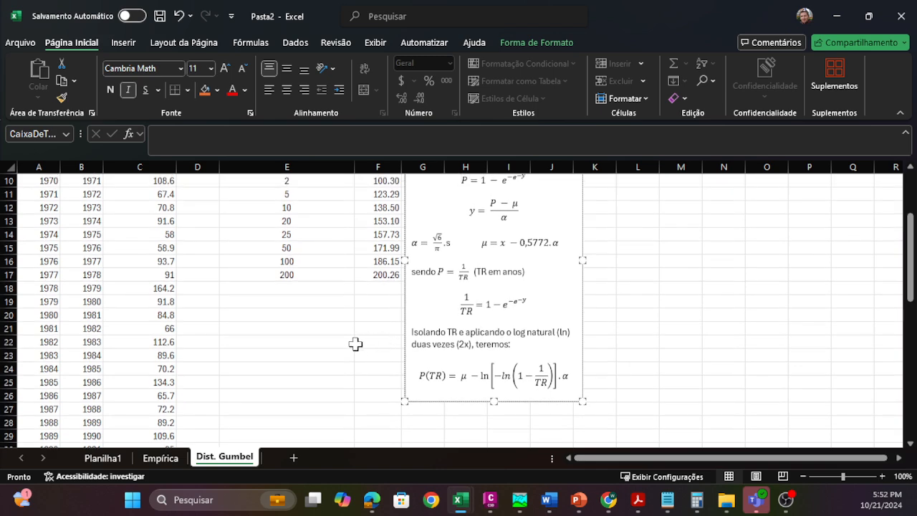
{"action": "scroll", "coordinate": [356, 344], "scroll_direction": "up", "scroll_amount": 1}
{"action": "left_click", "coordinate": [356, 344]}
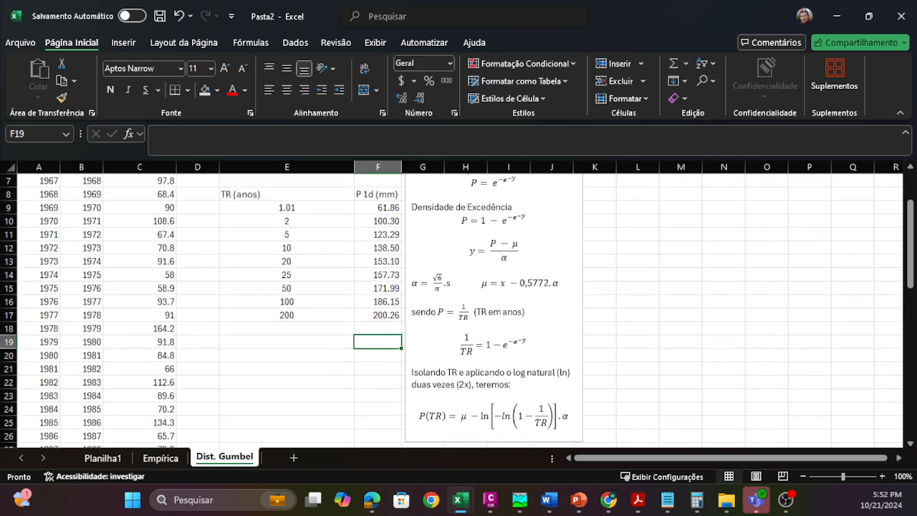
{"action": "scroll", "coordinate": [402, 412], "scroll_direction": "down", "scroll_amount": 2}
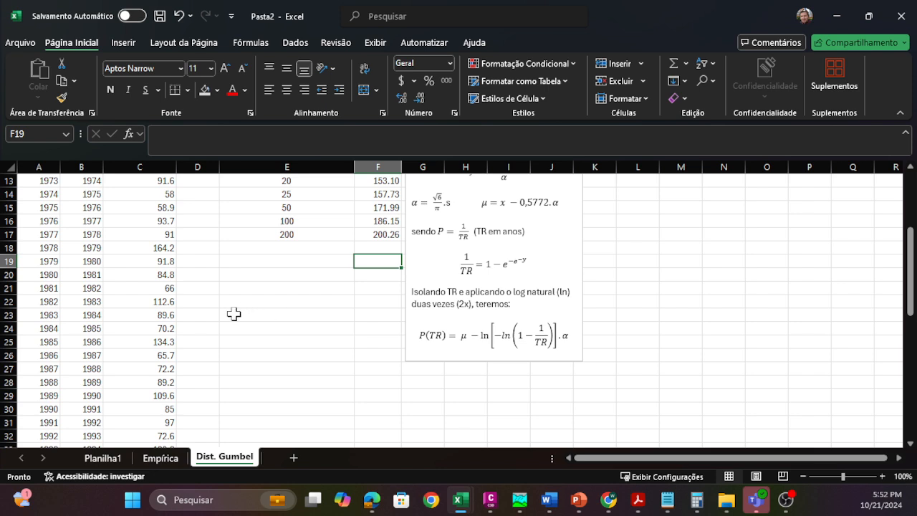
{"action": "left_click", "coordinate": [420, 337]}
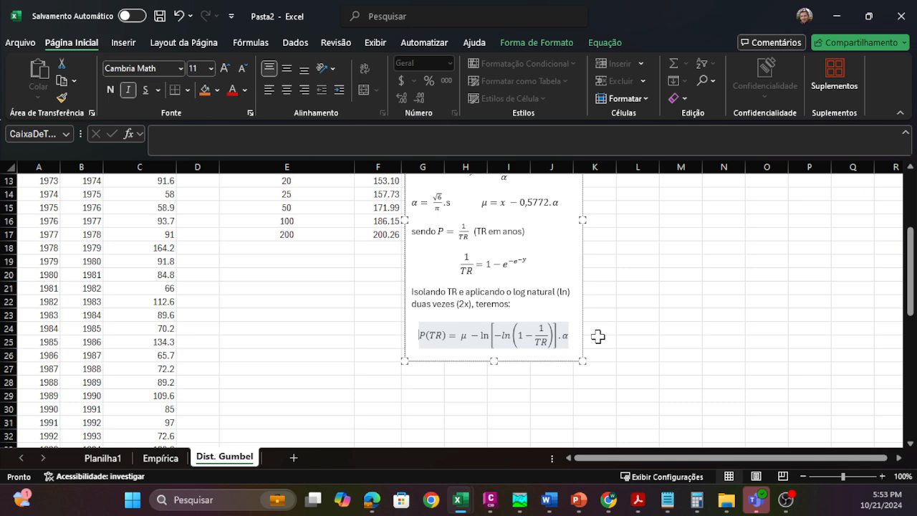
{"action": "scroll", "coordinate": [389, 371], "scroll_direction": "up", "scroll_amount": 4}
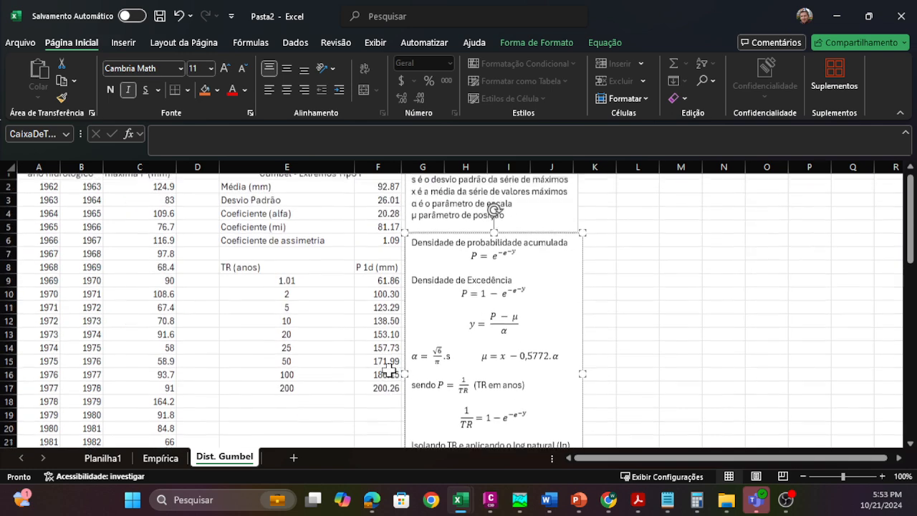
{"action": "left_click", "coordinate": [660, 274]}
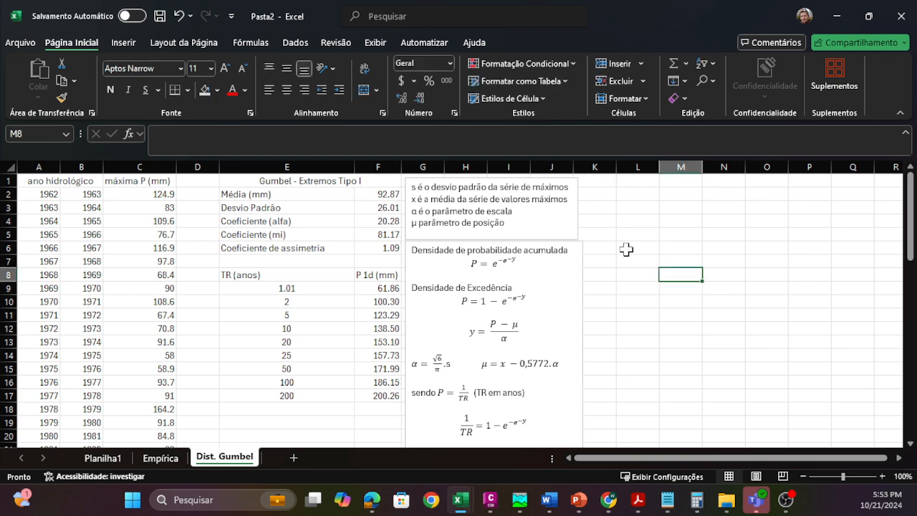
Step: Insert a markers-only scatter chart of the annual maximum rainfall in C2:C58 and place it beside the formulas text box
{"action": "left_click", "coordinate": [259, 195]}
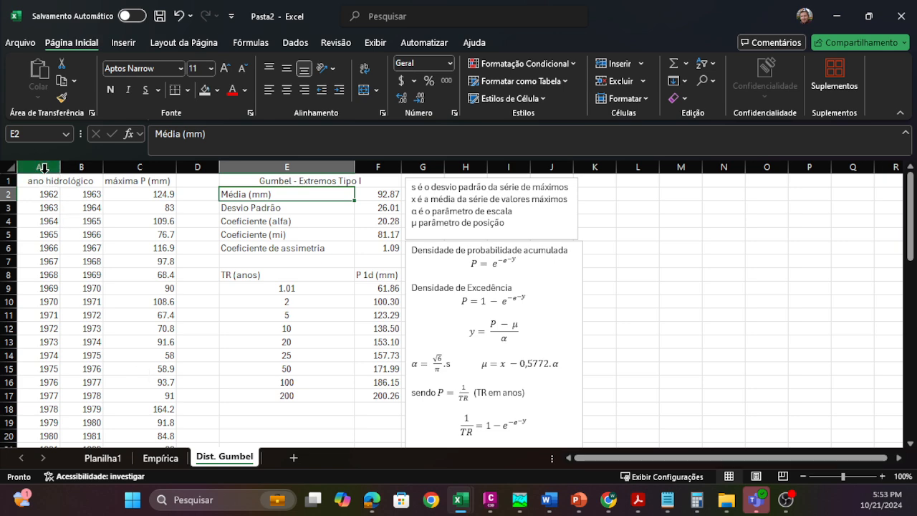
{"action": "left_click", "coordinate": [138, 195]}
{"action": "scroll", "coordinate": [131, 246], "scroll_direction": "down", "scroll_amount": 14}
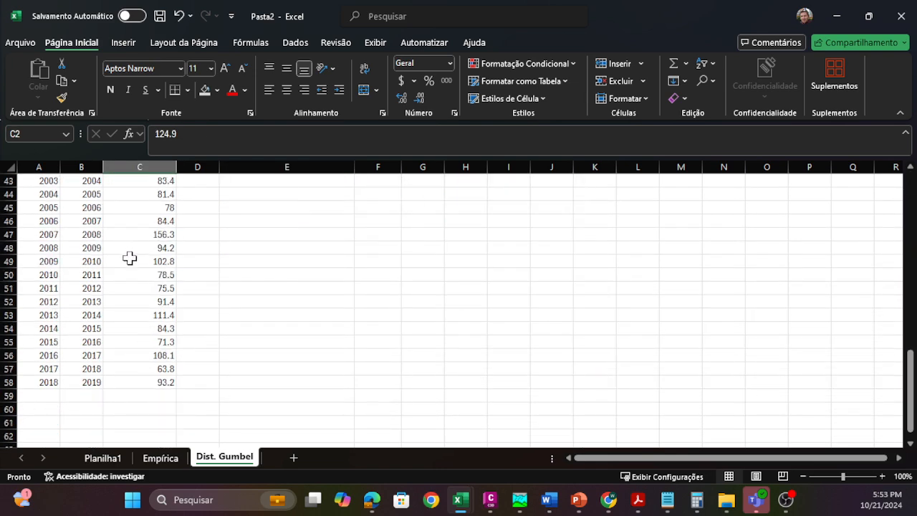
{"action": "left_click", "coordinate": [165, 379], "text": "shift"}
{"action": "scroll", "coordinate": [181, 315], "scroll_direction": "up", "scroll_amount": 14}
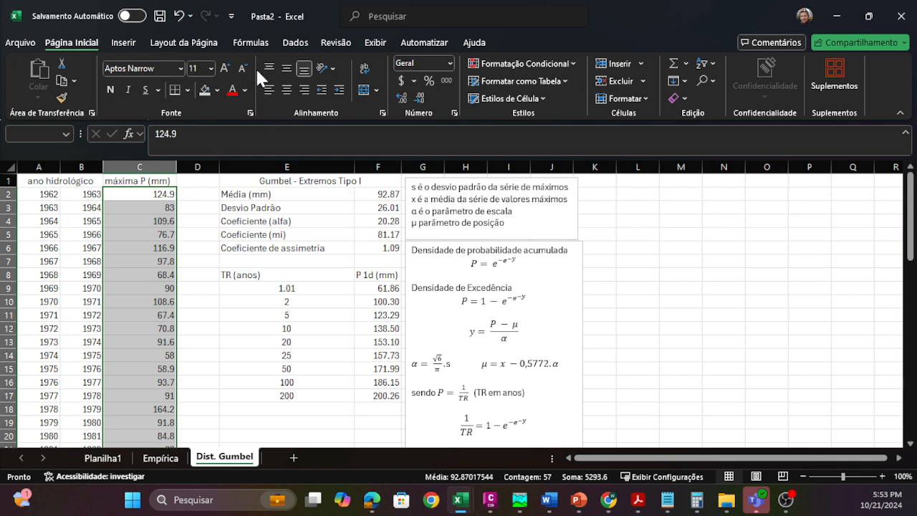
{"action": "left_click", "coordinate": [122, 42]}
{"action": "left_click", "coordinate": [368, 98]}
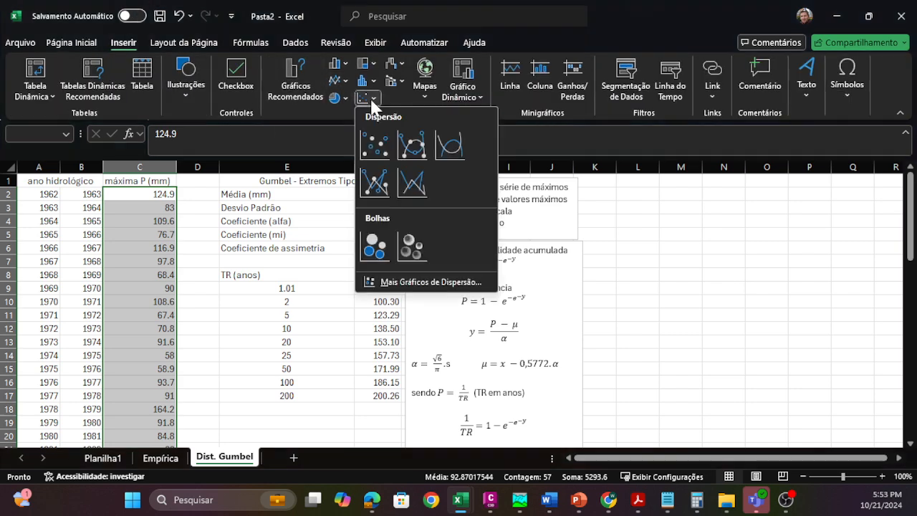
{"action": "left_click", "coordinate": [380, 150]}
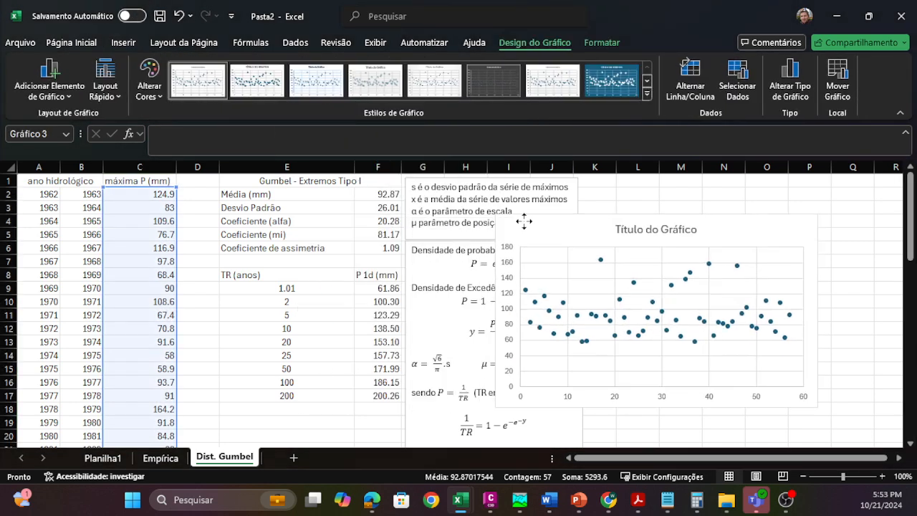
{"action": "left_click_drag", "start_coordinate": [524, 222], "coordinate": [622, 197]}
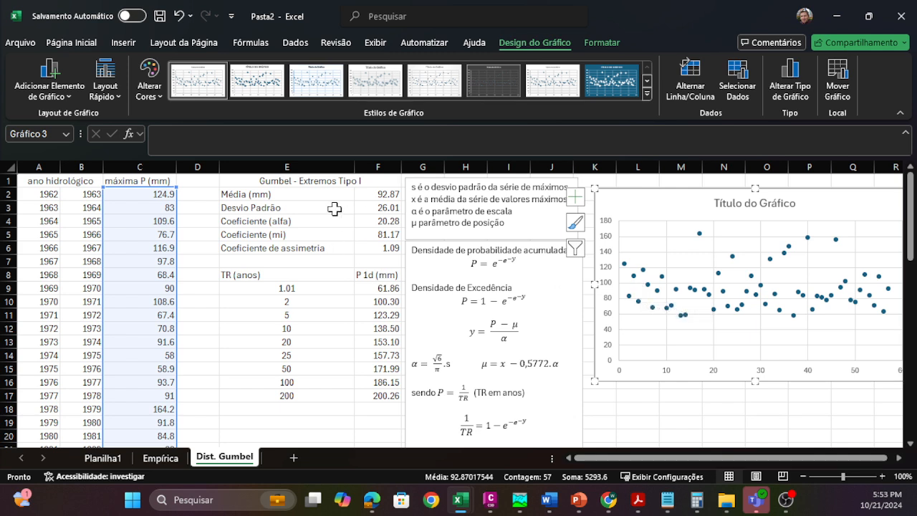
Step: Inspect the mean formula in F2 and trace the rainfall range it references down column C
{"action": "left_click", "coordinate": [385, 194]}
{"action": "double_click", "coordinate": [385, 195]}
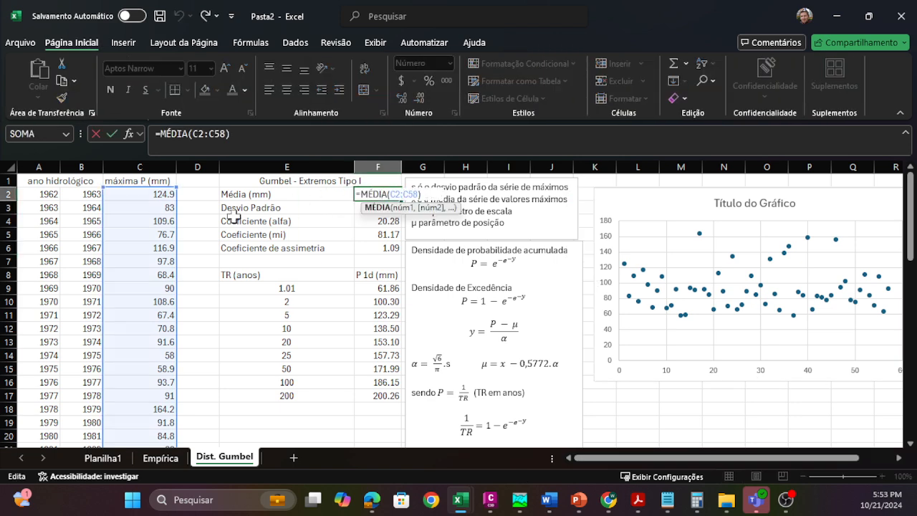
{"action": "scroll", "coordinate": [161, 208], "scroll_direction": "down", "scroll_amount": 4}
{"action": "scroll", "coordinate": [154, 251], "scroll_direction": "down", "scroll_amount": 11}
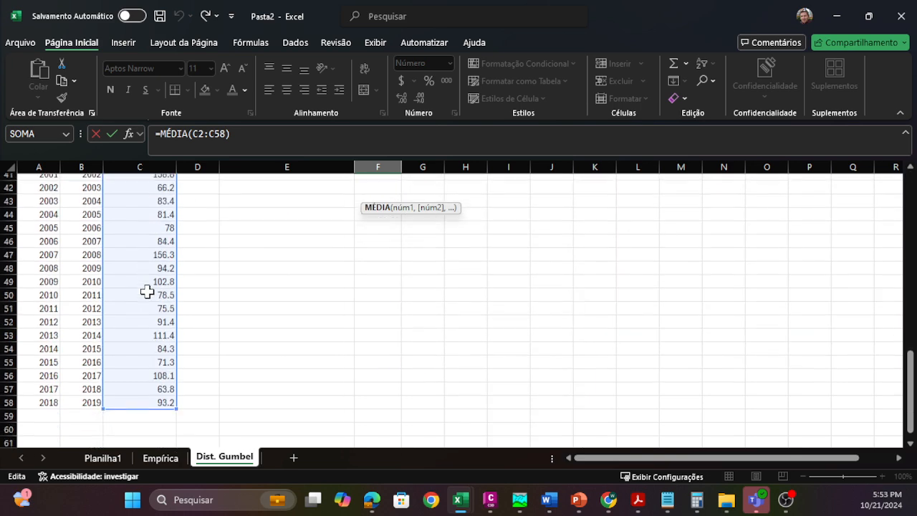
{"action": "scroll", "coordinate": [147, 291], "scroll_direction": "up", "scroll_amount": 7}
{"action": "scroll", "coordinate": [147, 290], "scroll_direction": "up", "scroll_amount": 8}
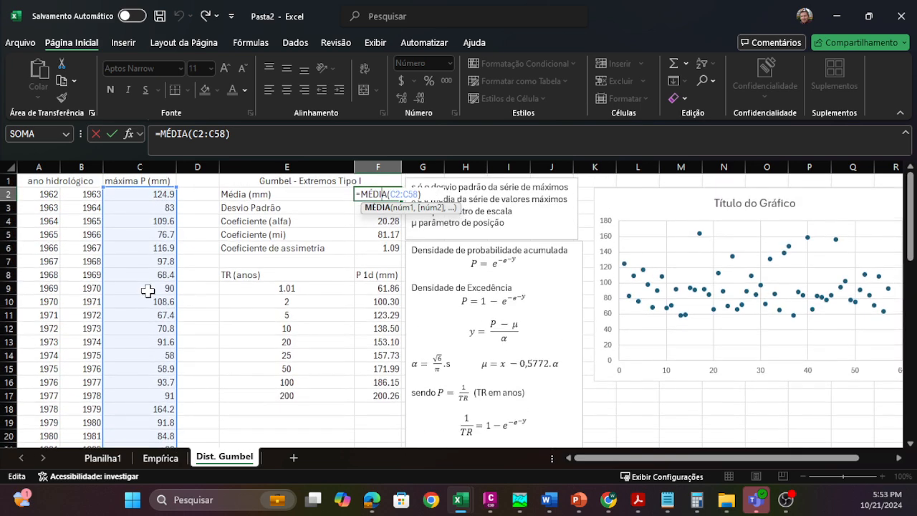
{"action": "left_click", "coordinate": [247, 220]}
Step: Inspect the standard deviation formula in F3 and the rainfall series it references
{"action": "double_click", "coordinate": [384, 209]}
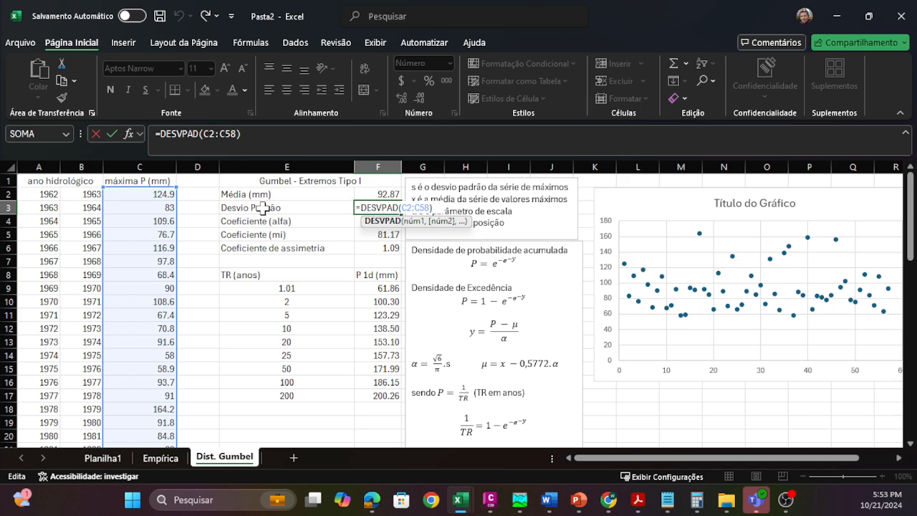
{"action": "scroll", "coordinate": [138, 269], "scroll_direction": "down", "scroll_amount": 15}
{"action": "scroll", "coordinate": [134, 283], "scroll_direction": "up", "scroll_amount": 15}
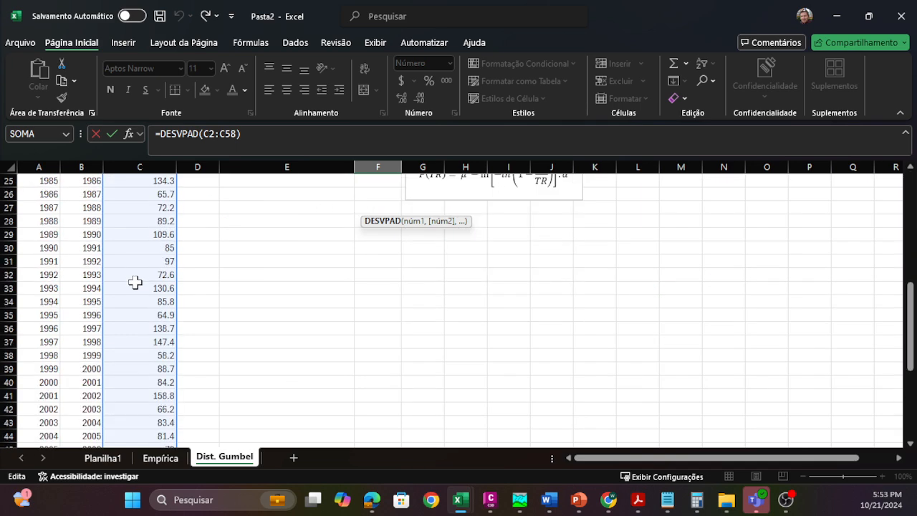
{"action": "key", "text": "Return"}
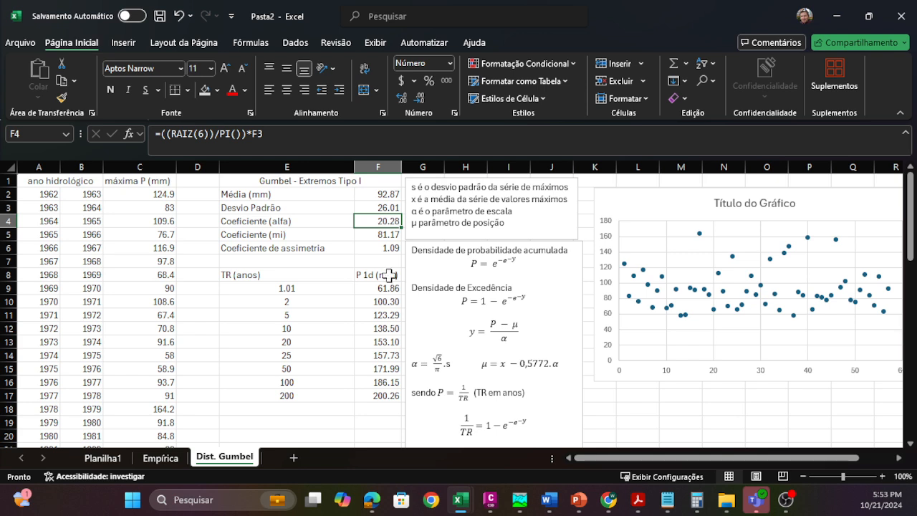
Step: Inspect the alpha coefficient formula in F4 and the mi coefficient formula in F5, comparing them with the α and μ equations
{"action": "double_click", "coordinate": [370, 220]}
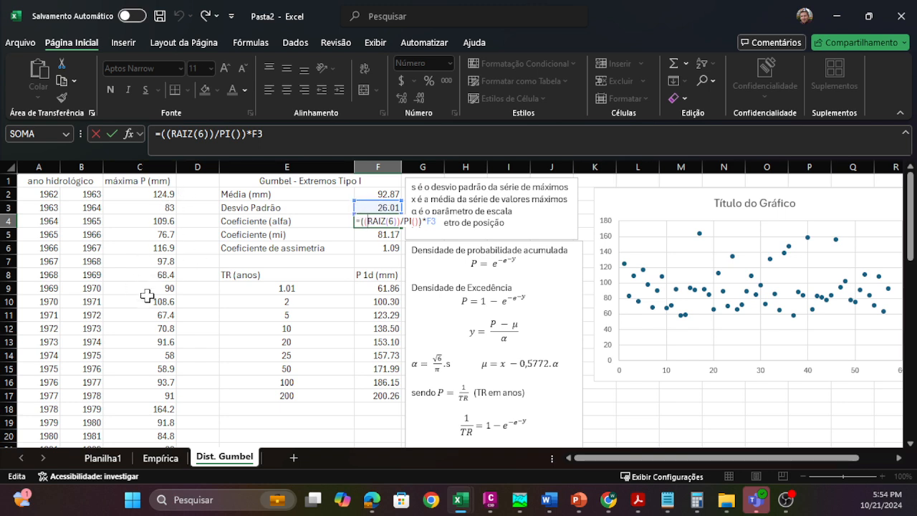
{"action": "key", "text": "Return"}
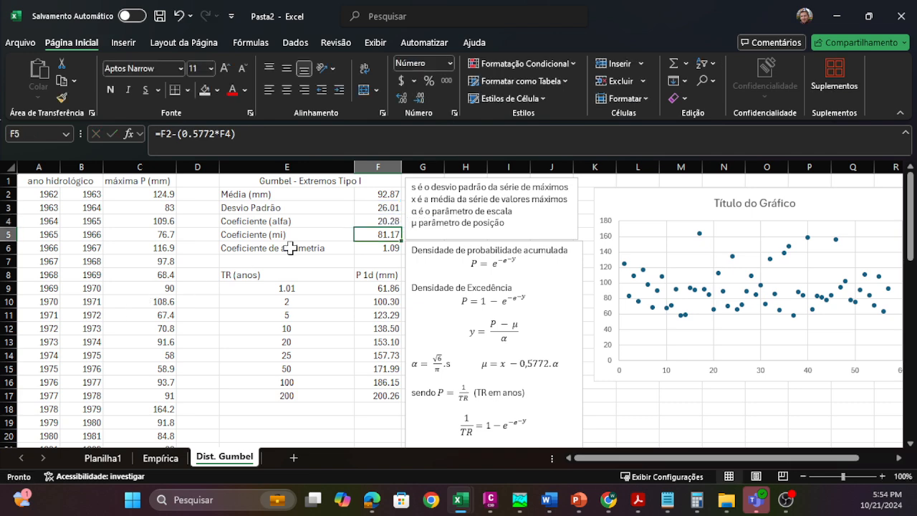
{"action": "double_click", "coordinate": [384, 235]}
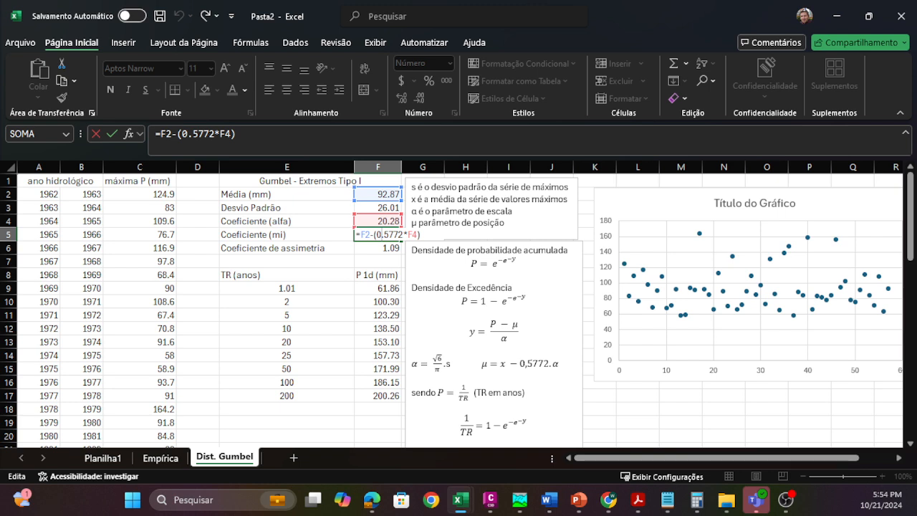
{"action": "key", "text": "Return"}
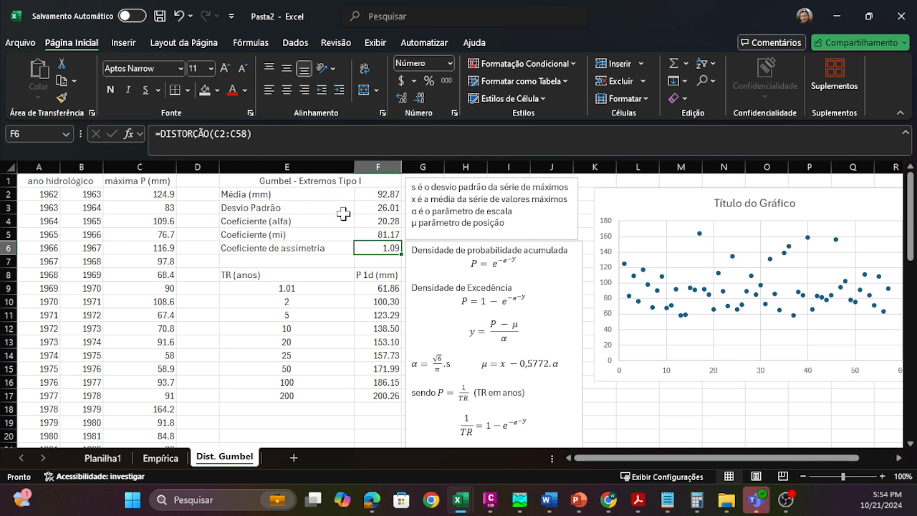
Step: Inspect the skewness coefficient formula in F6 with its rainfall range, and select the Gumbel parameters in F2:F6
{"action": "double_click", "coordinate": [378, 247]}
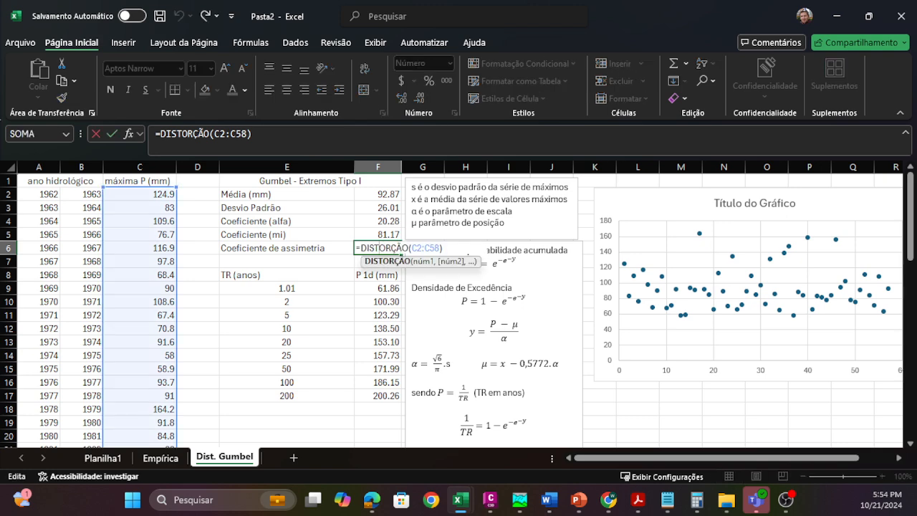
{"action": "scroll", "coordinate": [164, 232], "scroll_direction": "down", "scroll_amount": 9}
{"action": "scroll", "coordinate": [150, 287], "scroll_direction": "up", "scroll_amount": 4}
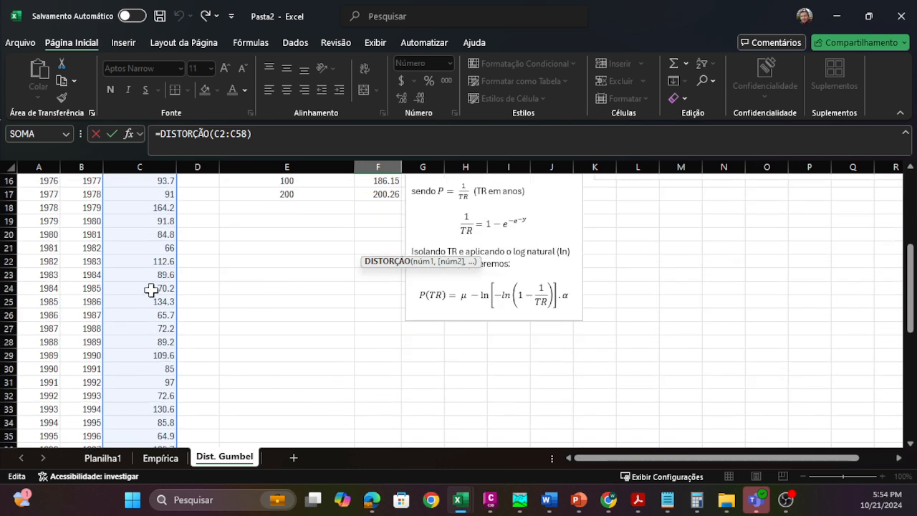
{"action": "scroll", "coordinate": [151, 289], "scroll_direction": "up", "scroll_amount": 5}
{"action": "key", "text": "Return"}
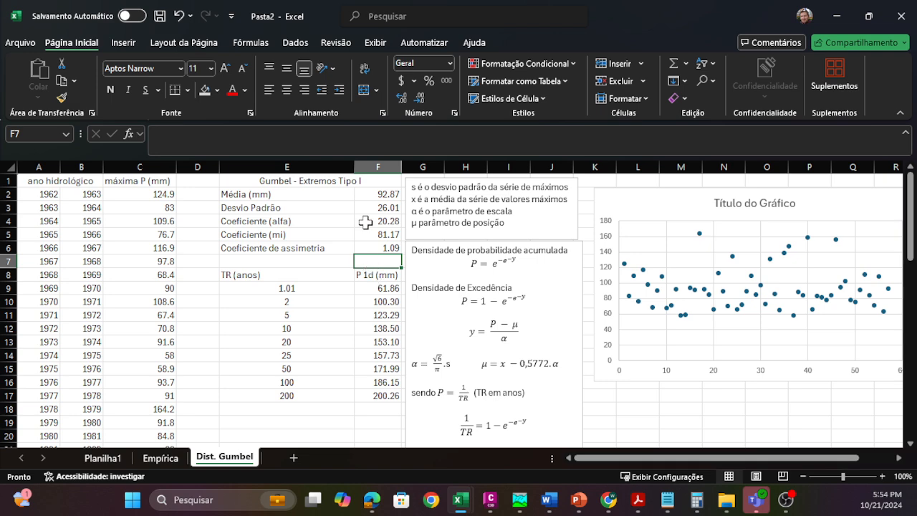
{"action": "left_click", "coordinate": [384, 197]}
{"action": "left_click_drag", "start_coordinate": [384, 208], "coordinate": [381, 247]}
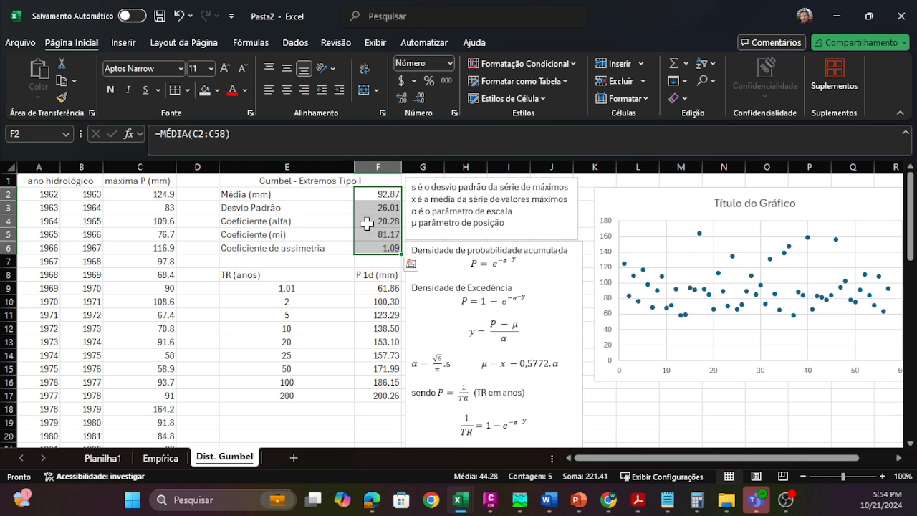
Step: Examine the rainfall formula in F9 for the 1.01-year return period, comparing its cell references with the P(TR) equation
{"action": "scroll", "coordinate": [351, 268], "scroll_direction": "down", "scroll_amount": 3}
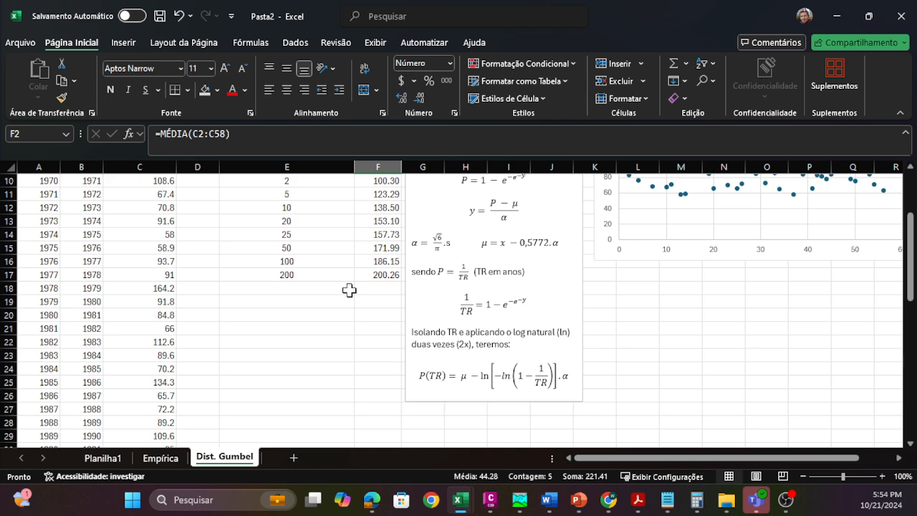
{"action": "scroll", "coordinate": [374, 297], "scroll_direction": "up", "scroll_amount": 1}
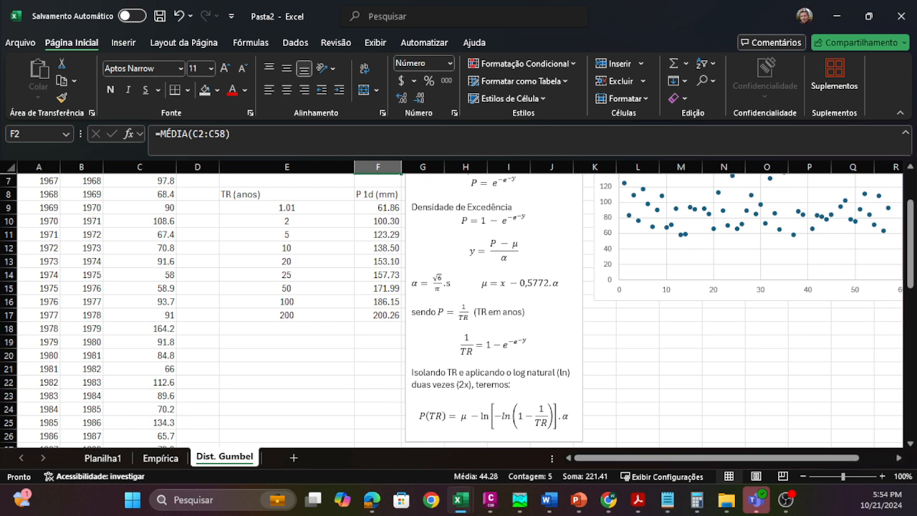
{"action": "left_click", "coordinate": [369, 207]}
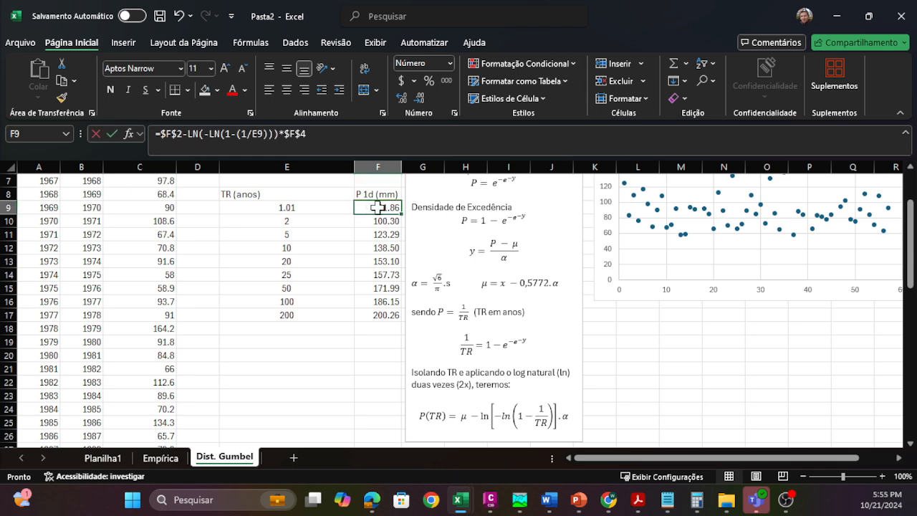
{"action": "double_click", "coordinate": [380, 207]}
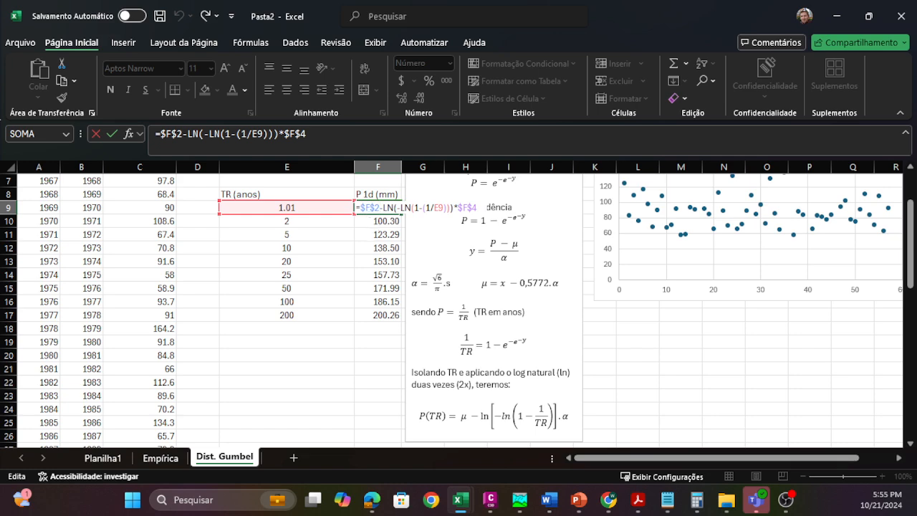
{"action": "scroll", "coordinate": [369, 207], "scroll_direction": "up", "scroll_amount": 2}
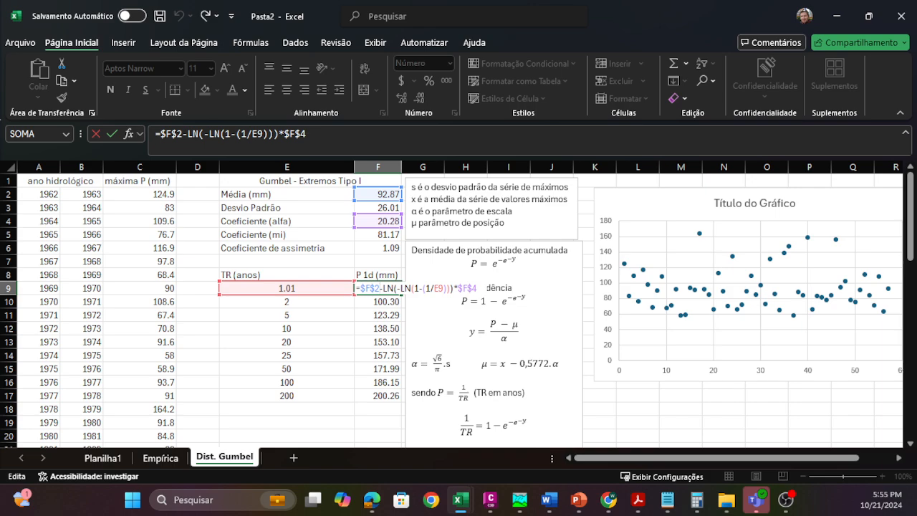
{"action": "scroll", "coordinate": [458, 308], "scroll_direction": "down", "scroll_amount": 2}
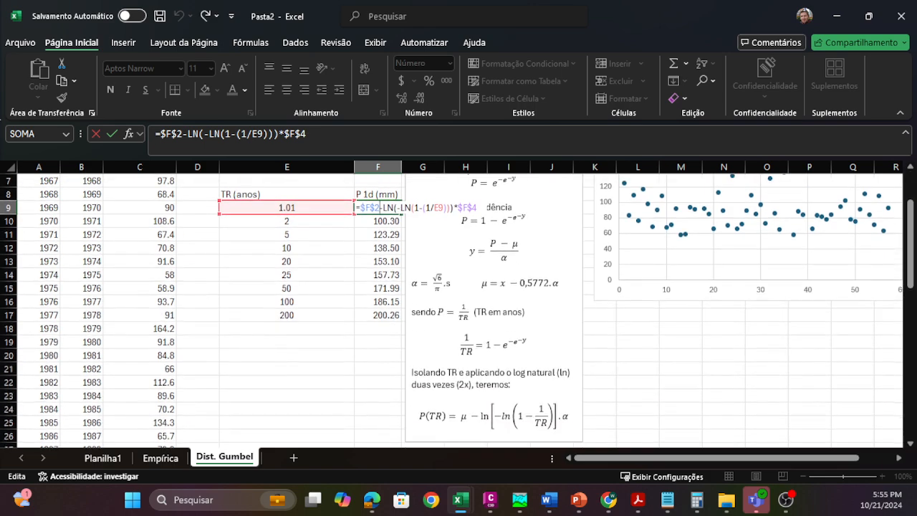
{"action": "scroll", "coordinate": [459, 309], "scroll_direction": "up", "scroll_amount": 2}
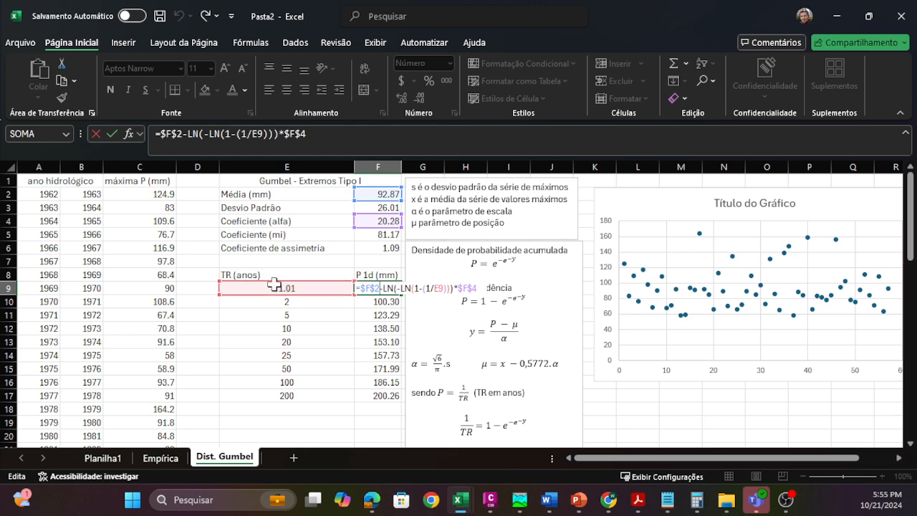
{"action": "key", "text": "Return"}
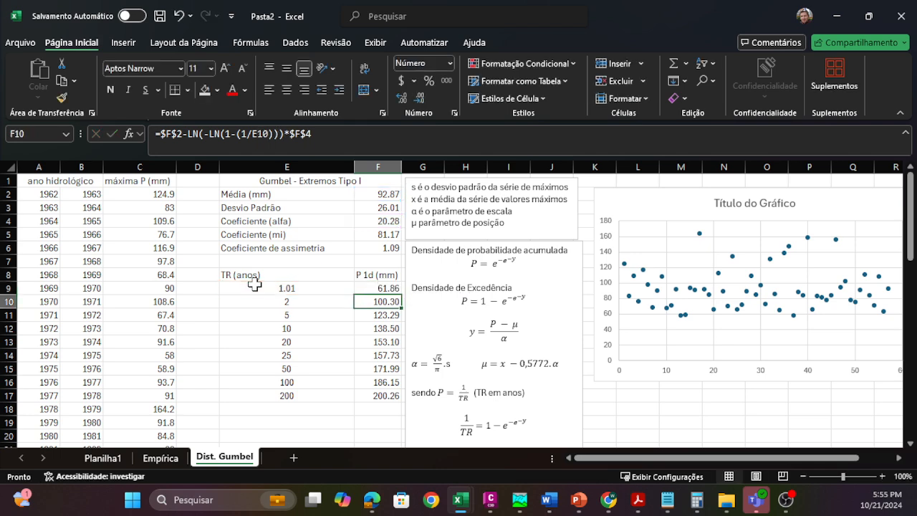
Step: Review the return periods listed in column E, from 1.01 to 100 years
{"action": "left_click", "coordinate": [309, 288]}
{"action": "left_click", "coordinate": [305, 300]}
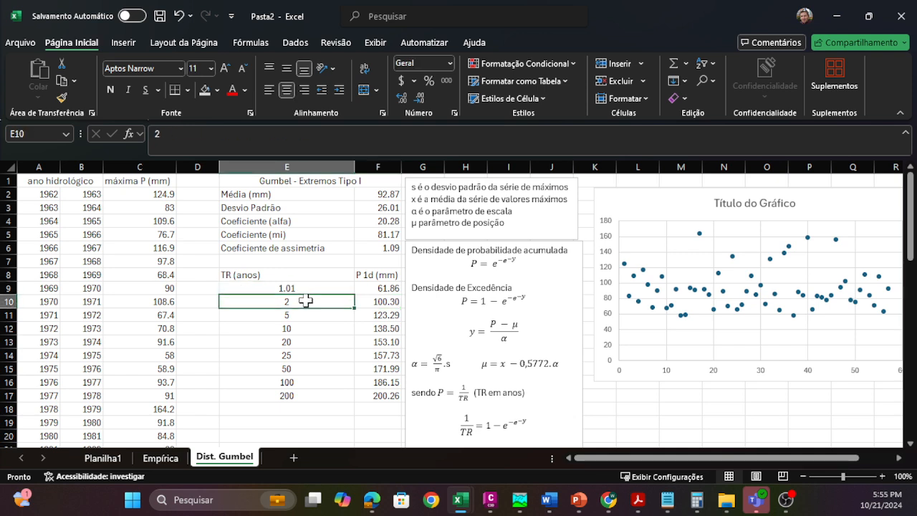
{"action": "key", "text": "Down"}
{"action": "key", "text": "Down"}
{"action": "key", "text": "Down"}
{"action": "key", "text": "Down"}
{"action": "key", "text": "Down"}
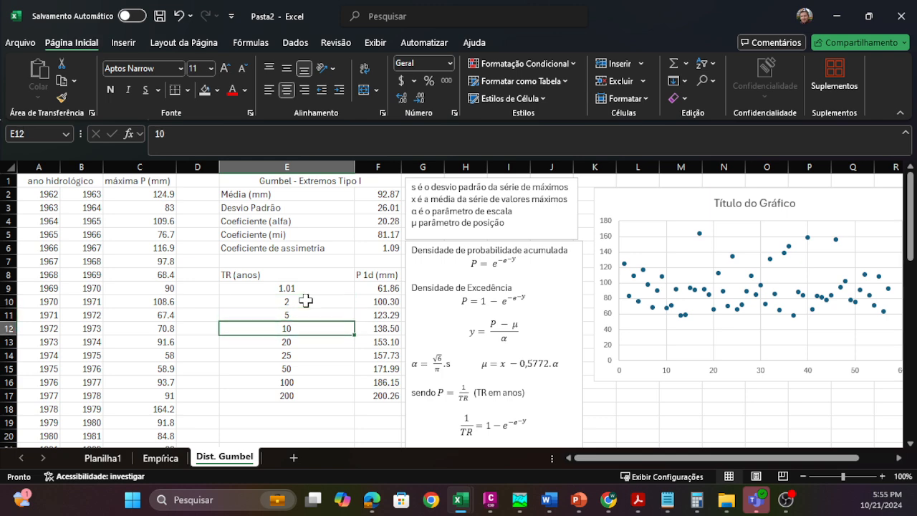
{"action": "key", "text": "Down"}
{"action": "key", "text": "Down"}
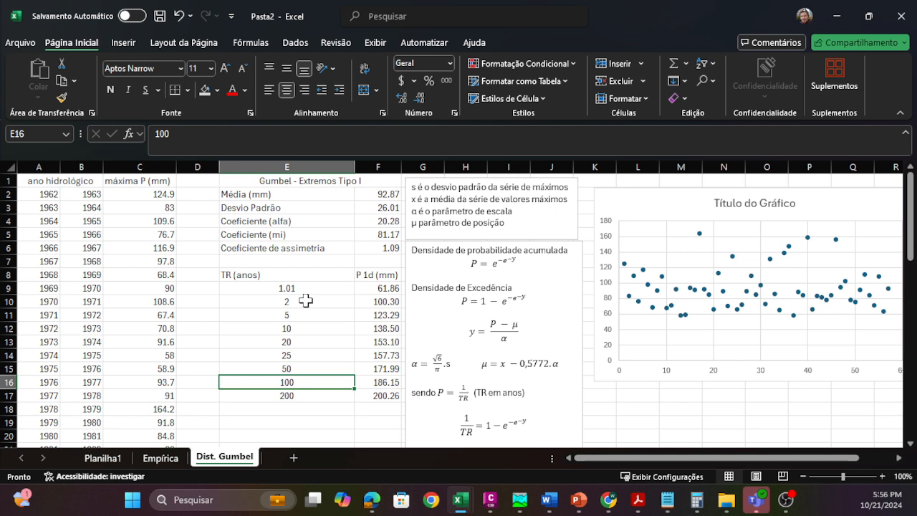
Step: Add a 500-year return period in E18 and check the rainfall formula in F18
{"action": "left_click", "coordinate": [305, 408]}
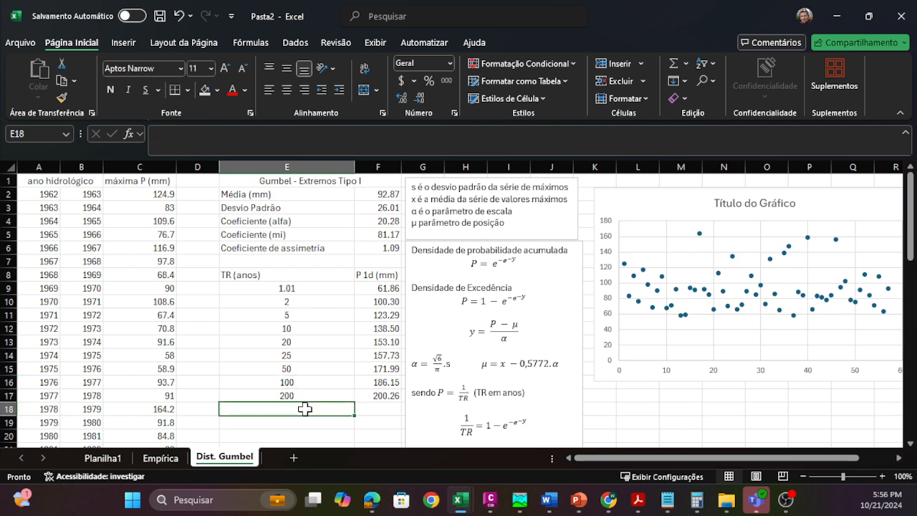
{"action": "type", "text": "500"}
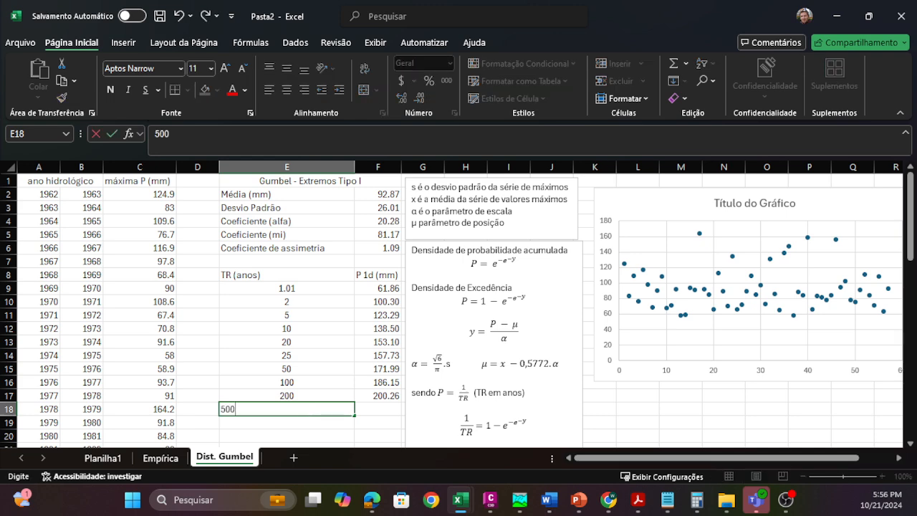
{"action": "key", "text": "Return"}
{"action": "left_click", "coordinate": [388, 406]}
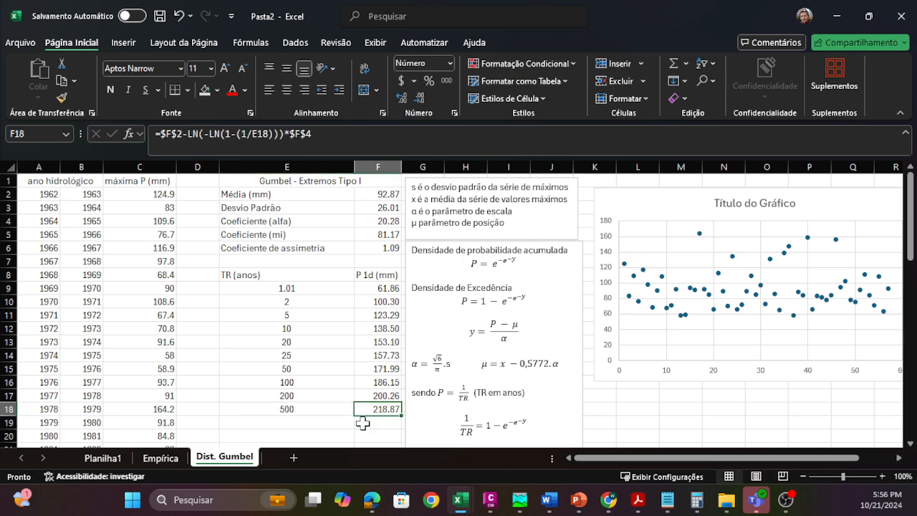
{"action": "double_click", "coordinate": [379, 409]}
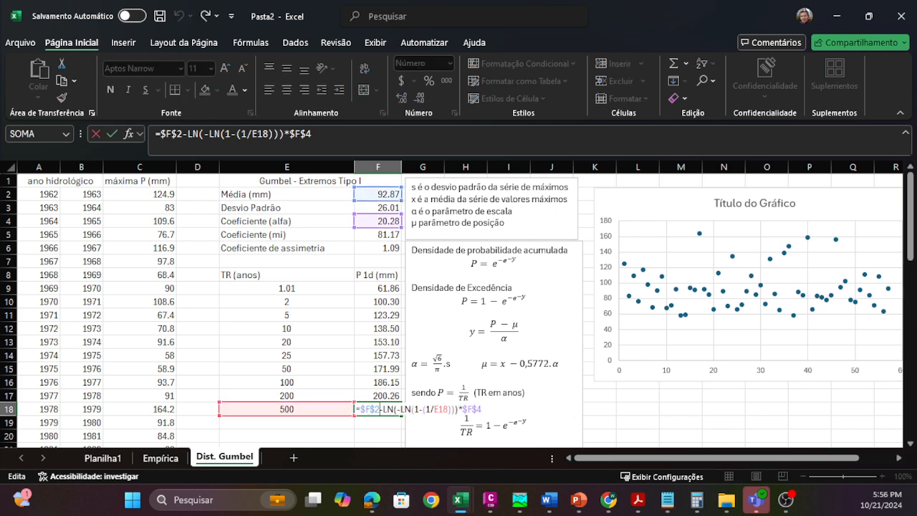
{"action": "key", "text": "Escape"}
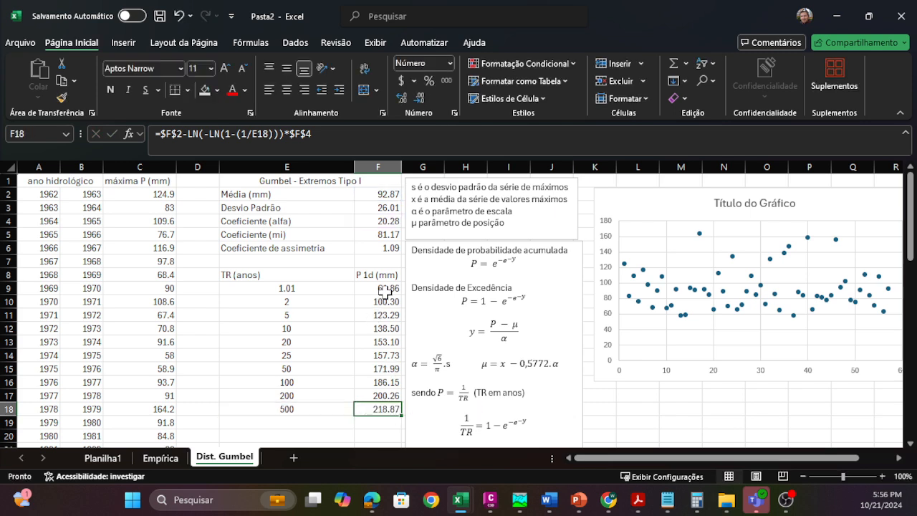
Step: Plot the rainfall estimates in F9:F18 as a smooth-line scatter chart without markers and place it over the existing scatter chart
{"action": "left_click_drag", "start_coordinate": [380, 291], "coordinate": [371, 409]}
{"action": "left_click", "coordinate": [123, 42]}
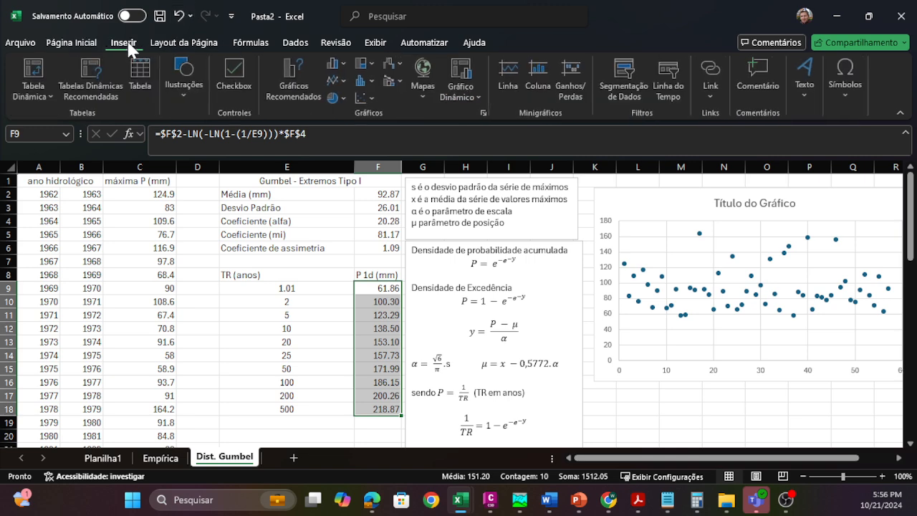
{"action": "left_click", "coordinate": [369, 98]}
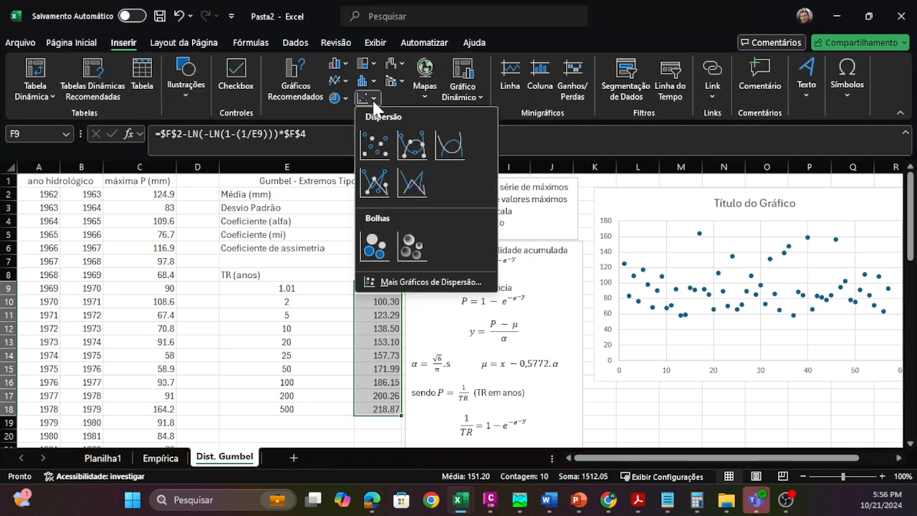
{"action": "left_click", "coordinate": [449, 145]}
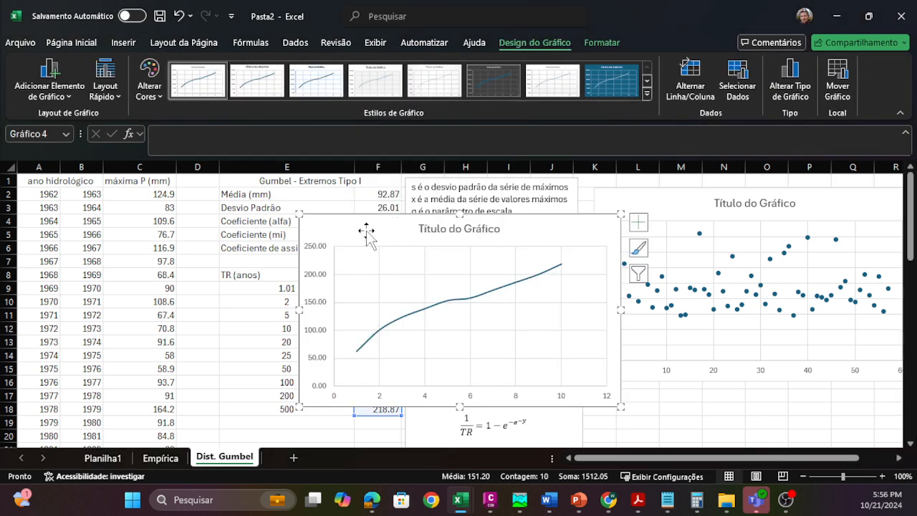
{"action": "left_click_drag", "start_coordinate": [360, 223], "coordinate": [641, 252]}
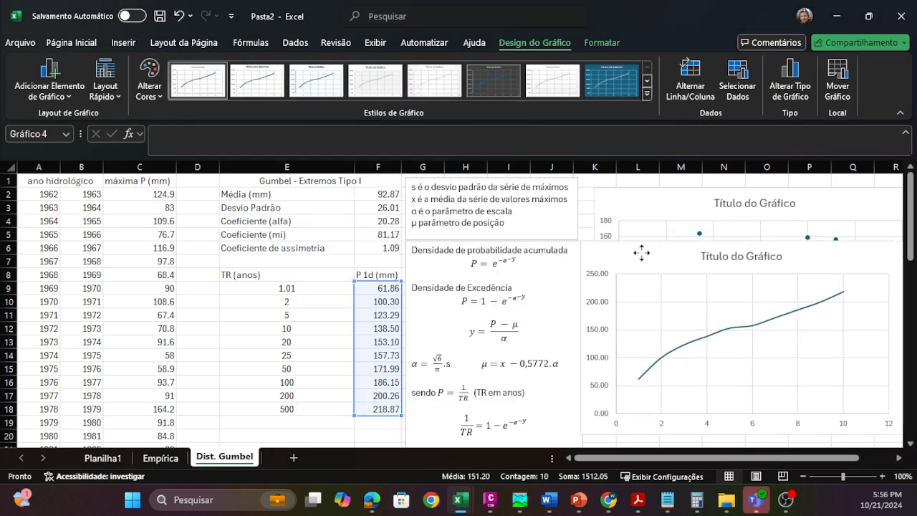
Step: Add a 1000-year return period in E19
{"action": "left_click", "coordinate": [302, 417]}
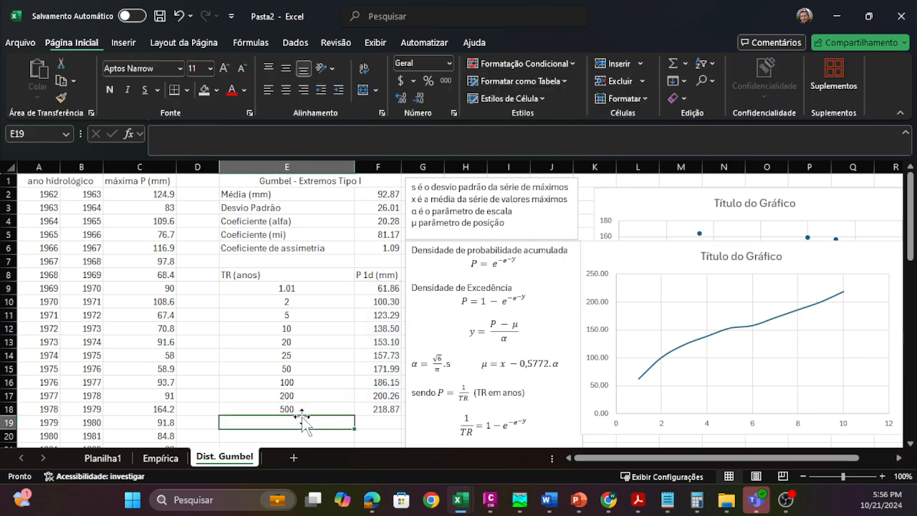
{"action": "type", "text": "100"}
{"action": "key", "text": "Return"}
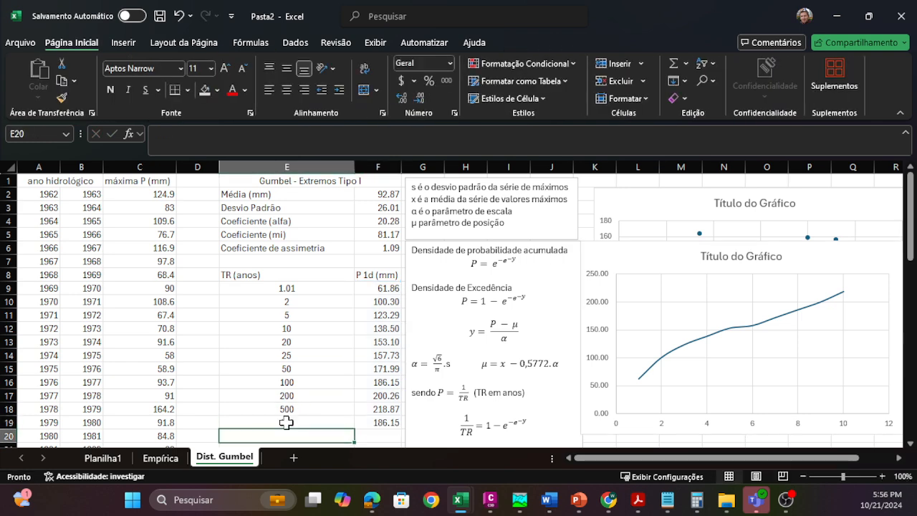
{"action": "left_click", "coordinate": [302, 417]}
{"action": "type", "text": "1000"}
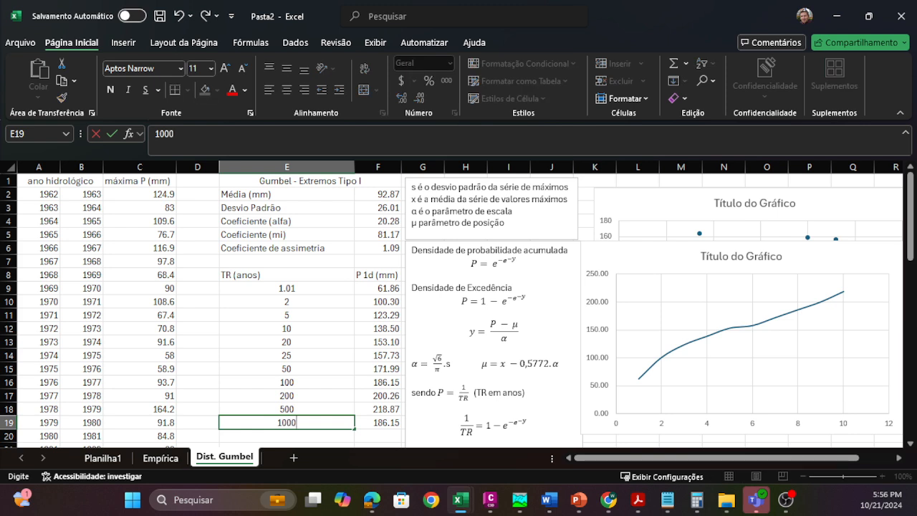
{"action": "key", "text": "Return"}
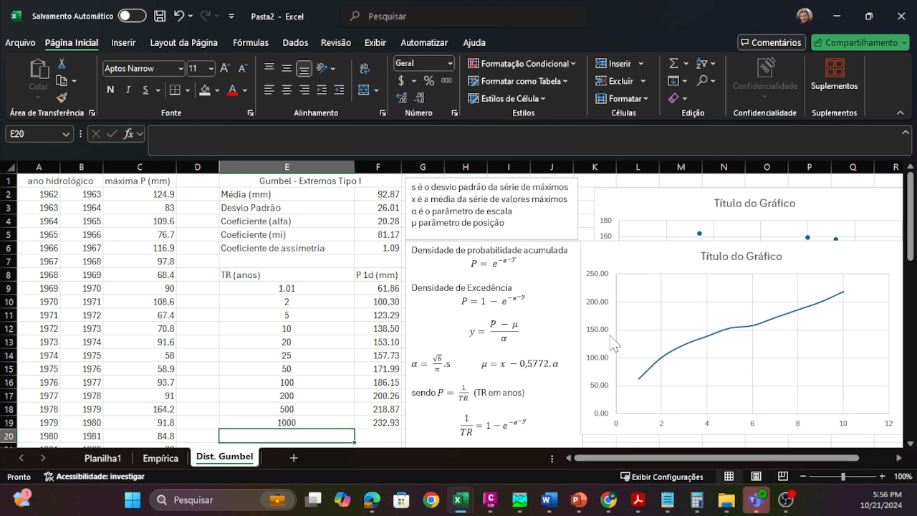
Step: Extend the smooth-line chart's data series to cover F9:F19
{"action": "left_click", "coordinate": [714, 337]}
{"action": "left_click", "coordinate": [690, 351]}
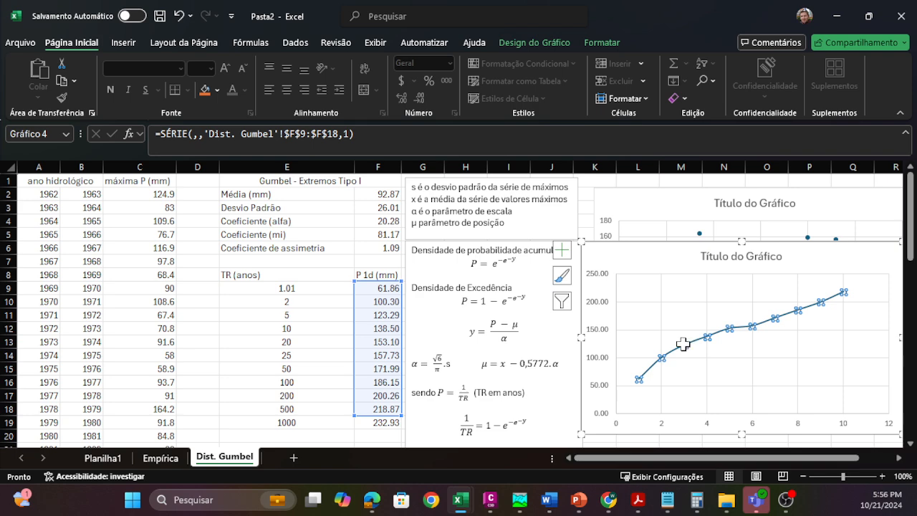
{"action": "left_click_drag", "start_coordinate": [402, 415], "coordinate": [405, 428]}
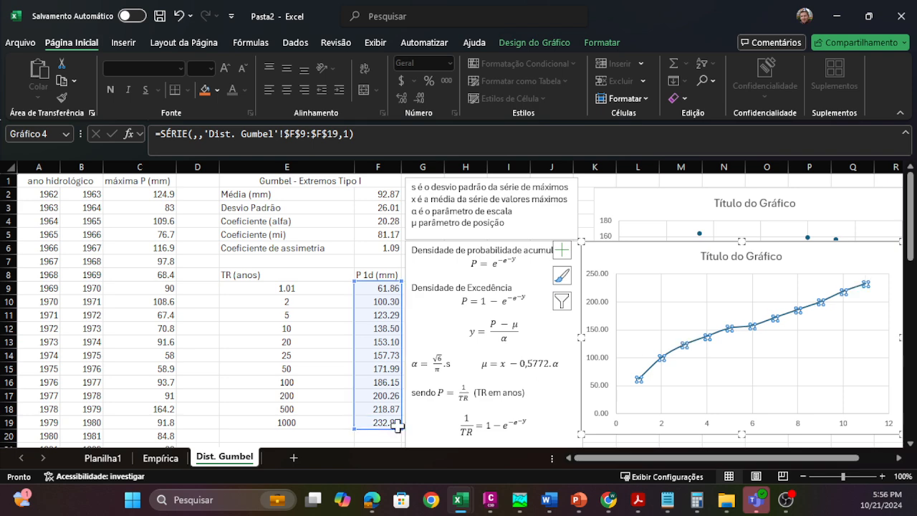
Step: Delete the smooth-line chart of rainfall estimates
{"action": "left_click", "coordinate": [663, 260]}
{"action": "left_click", "coordinate": [659, 263]}
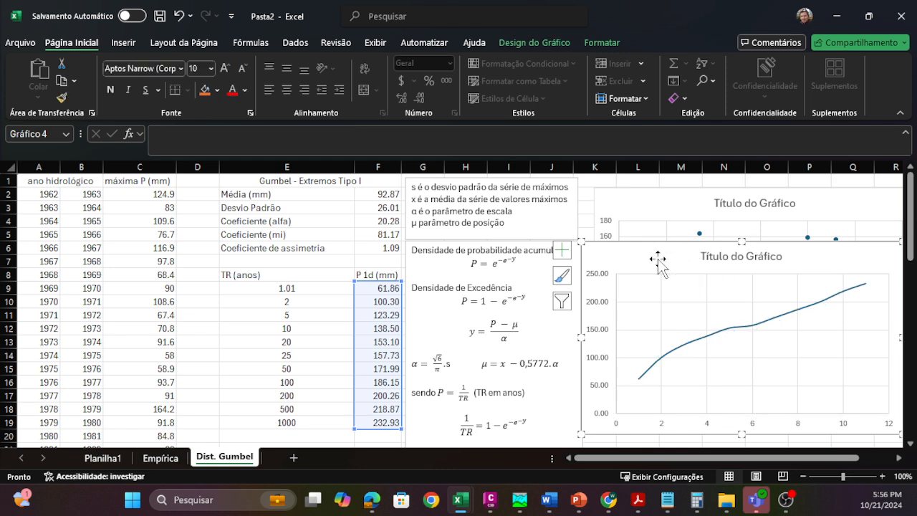
{"action": "key", "text": "Delete"}
Step: Add a 10000-year return period in E20 and check the rainfall formula in F20
{"action": "left_click", "coordinate": [373, 437]}
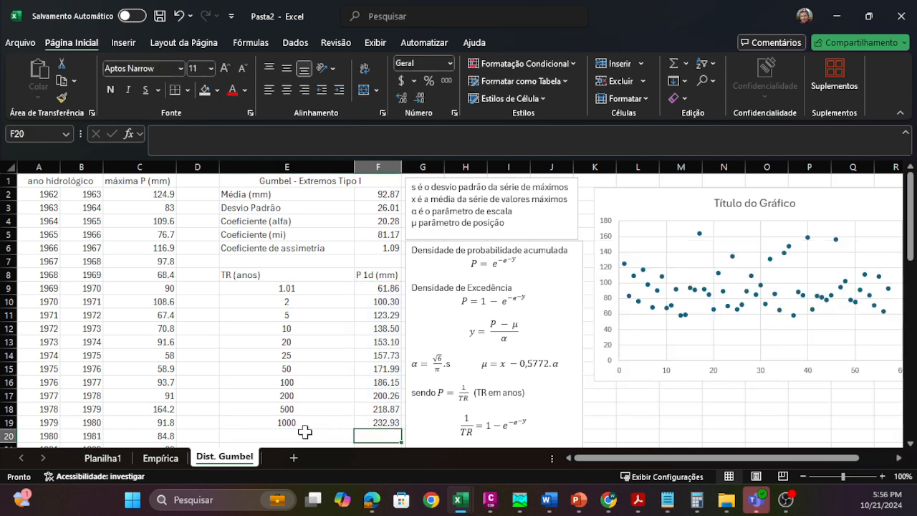
{"action": "scroll", "coordinate": [304, 432], "scroll_direction": "down", "scroll_amount": 1}
{"action": "left_click", "coordinate": [297, 395]}
{"action": "type", "text": "10"}
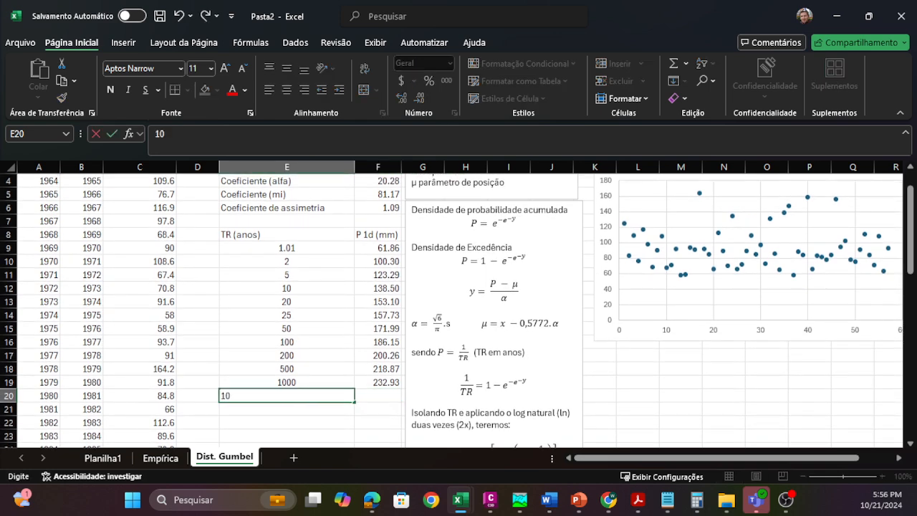
{"action": "type", "text": "000"}
{"action": "key", "text": "Return"}
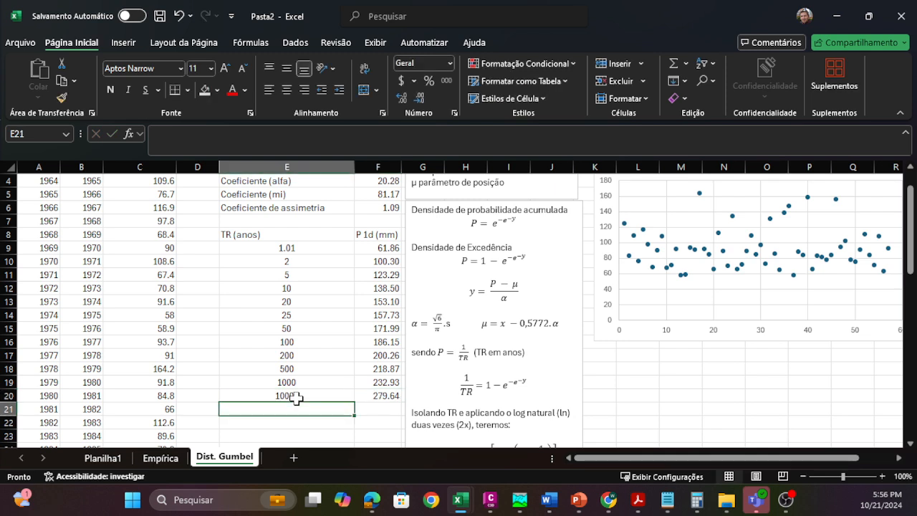
{"action": "left_click", "coordinate": [387, 396]}
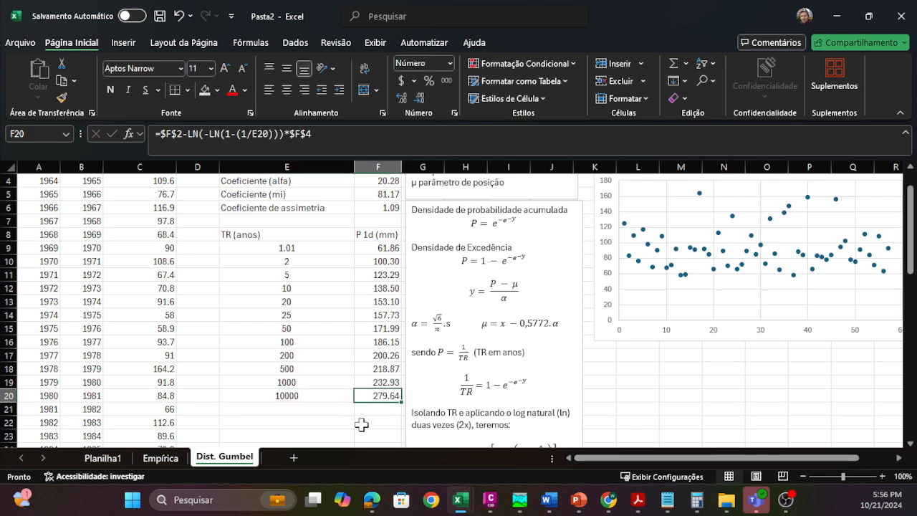
Step: Compare the rainfall estimates for the 100-year and 10000-year return periods, and look over the Gumbel table and P(TR) equation
{"action": "left_click", "coordinate": [351, 422]}
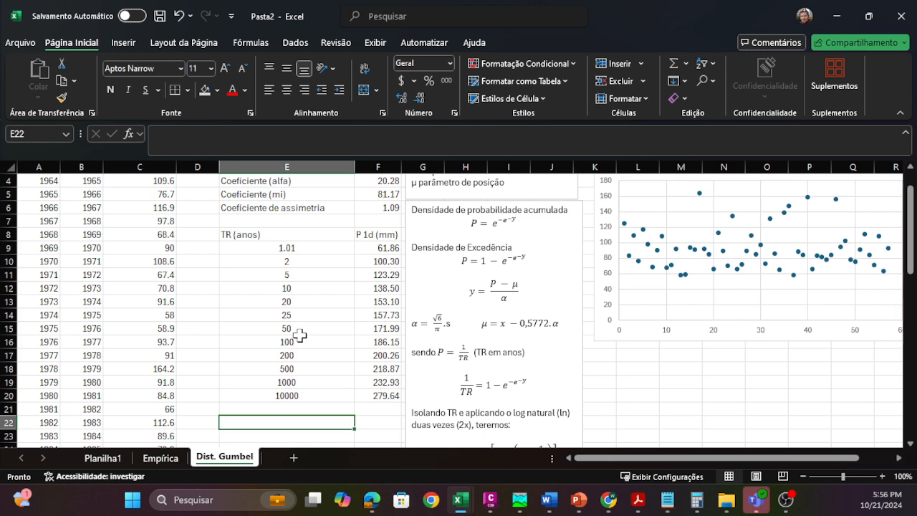
{"action": "left_click_drag", "start_coordinate": [298, 342], "coordinate": [391, 344]}
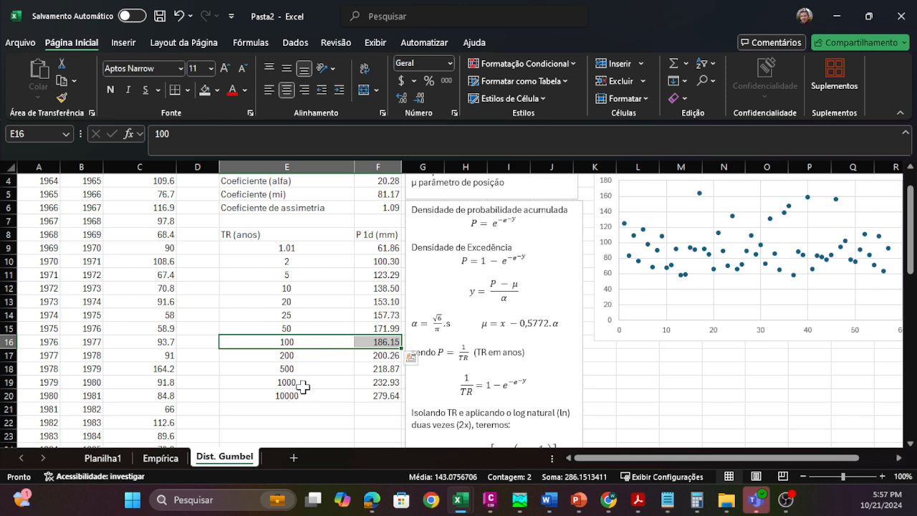
{"action": "left_click_drag", "start_coordinate": [387, 400], "coordinate": [311, 395]}
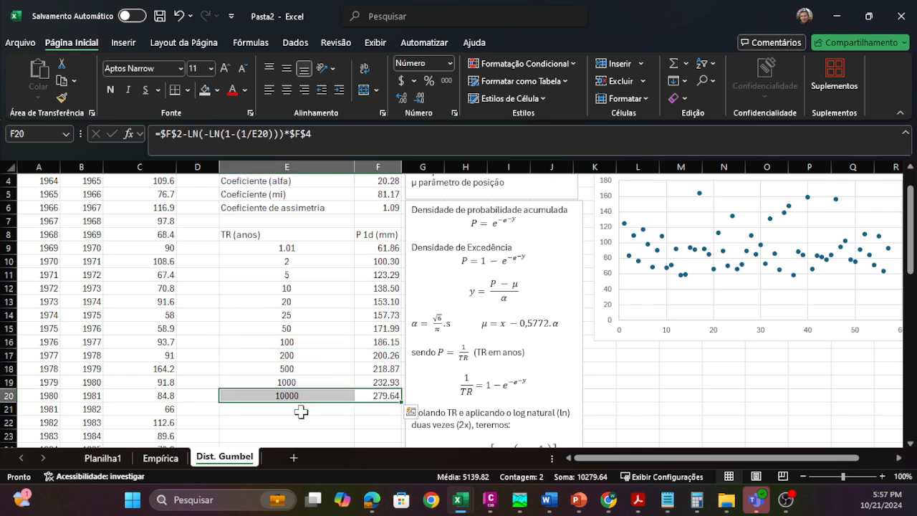
{"action": "left_click", "coordinate": [301, 412]}
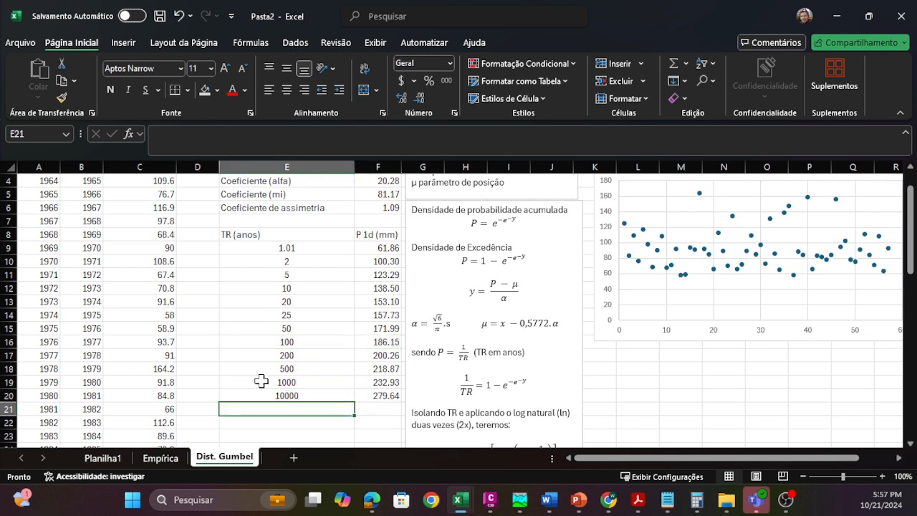
{"action": "scroll", "coordinate": [261, 380], "scroll_direction": "up", "scroll_amount": 1}
{"action": "scroll", "coordinate": [261, 380], "scroll_direction": "down", "scroll_amount": 3}
{"action": "scroll", "coordinate": [261, 381], "scroll_direction": "down", "scroll_amount": 1}
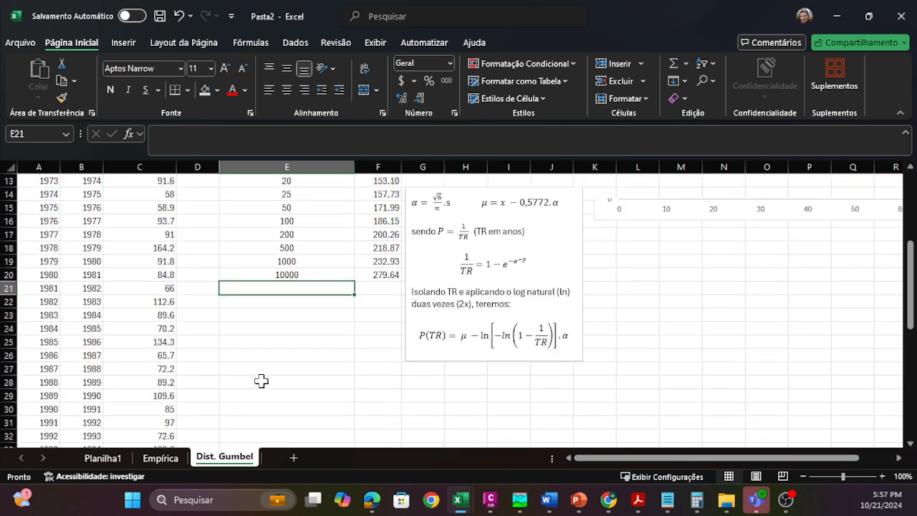
{"action": "scroll", "coordinate": [261, 381], "scroll_direction": "up", "scroll_amount": 4}
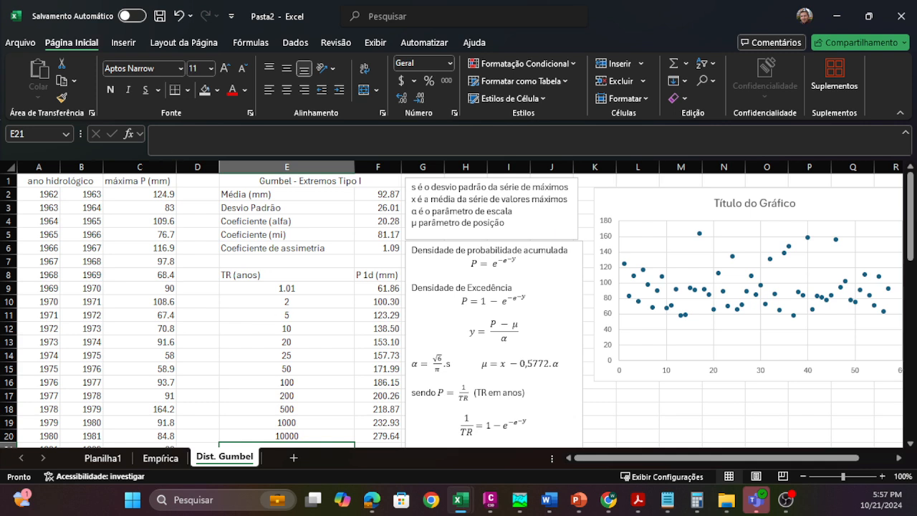